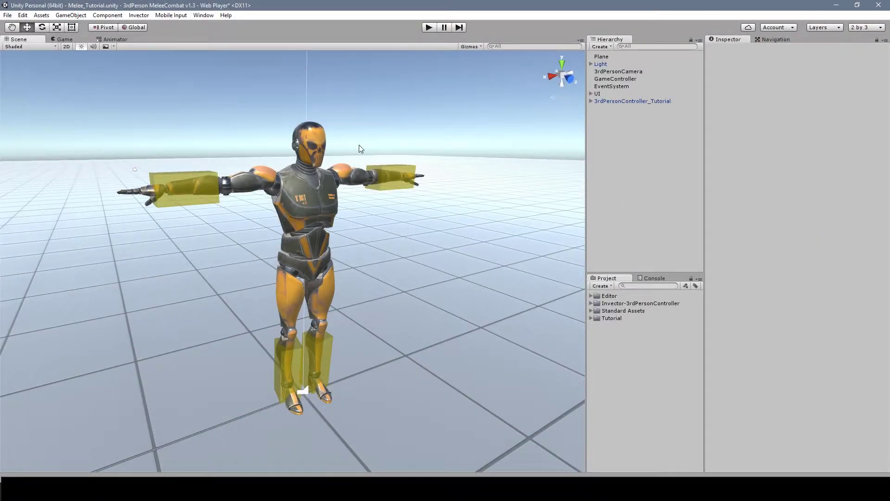
Step: Select the 3rdPersonController_Tutorial character and review the settings of its Third Person Controller component
right_click_drag(488, 128, 500, 177, "alt")
left_click(633, 101)
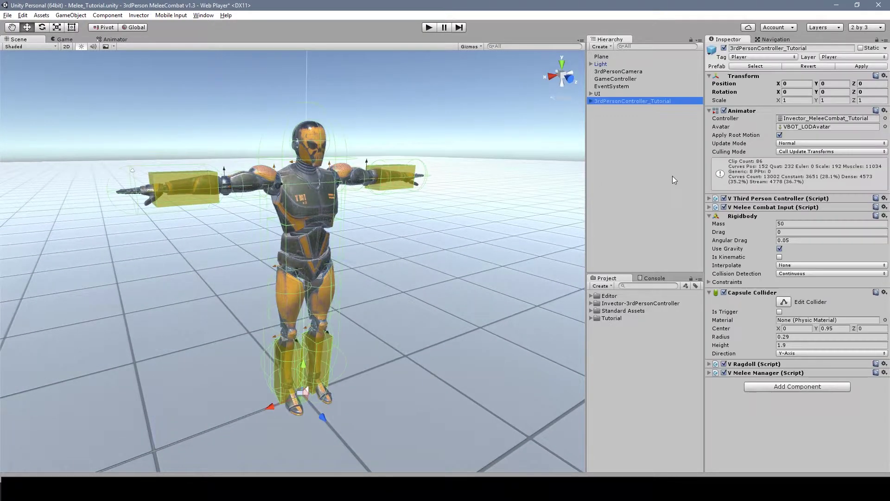
left_click(710, 199)
scroll(888, 212, "down", 3)
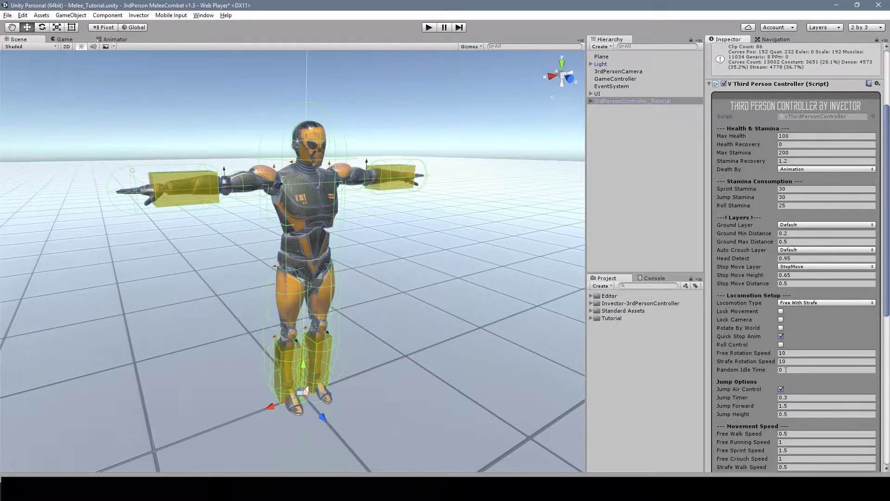
left_click(709, 83)
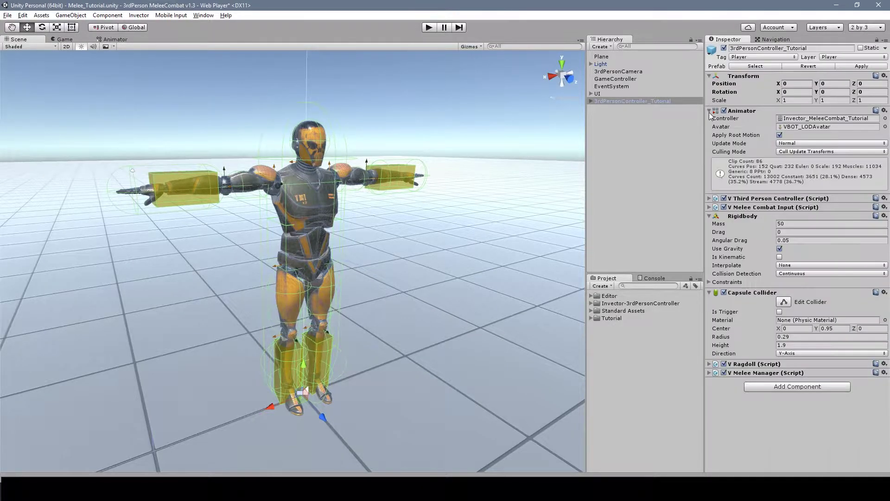
Step: Open the Input Manager of the character's Melee Combat Input component and review the Jump Input bindings
left_click(709, 208)
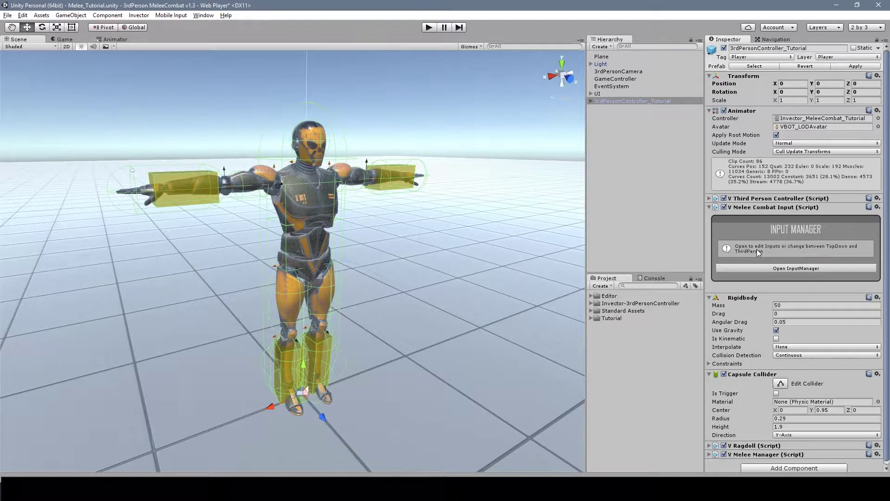
left_click(794, 270)
scroll(800, 238, "down", 3)
left_click(730, 295)
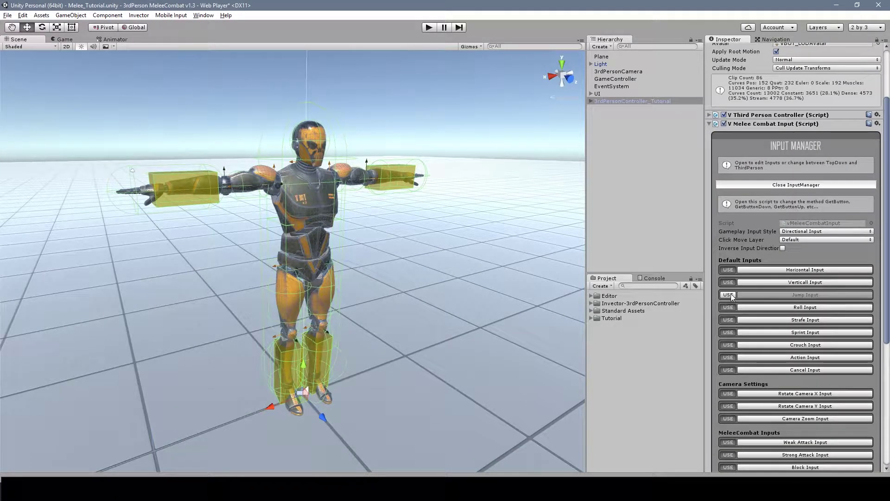
left_click(803, 295)
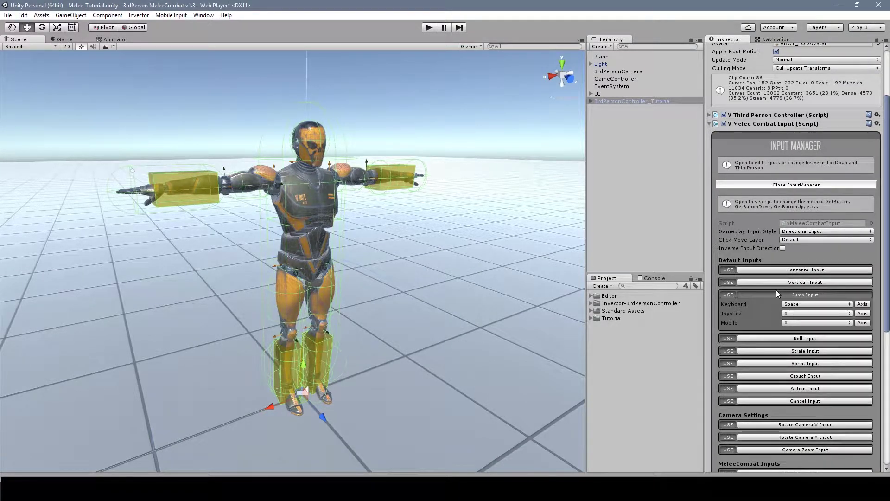
left_click(794, 295)
left_click(708, 123)
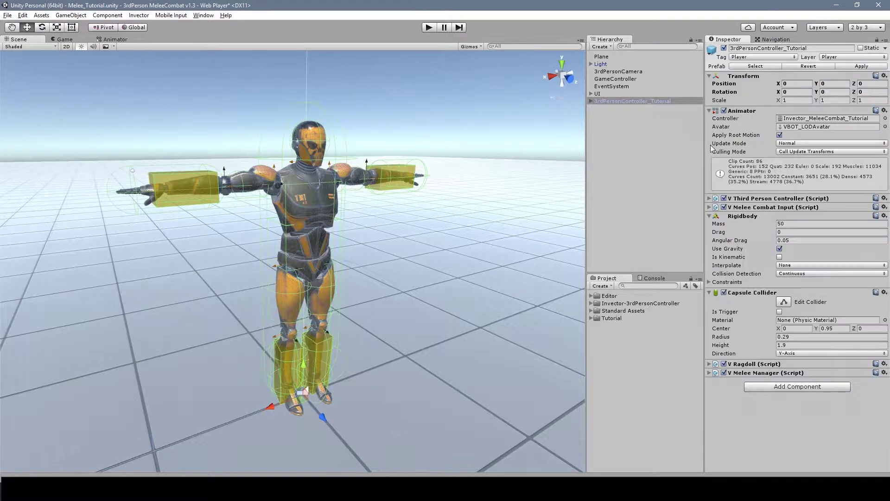
Step: Review the settings of the character's Ragdoll component
left_click(713, 355)
scroll(713, 334, "down", 2)
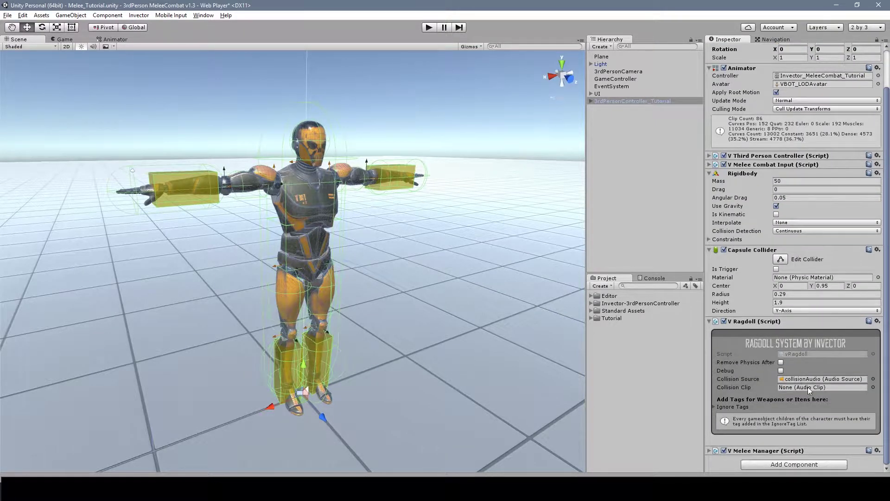
left_click(709, 321)
Step: Review the character's Melee Manager component, including its default info and hit properties
left_click(709, 331)
scroll(782, 299, "down", 3)
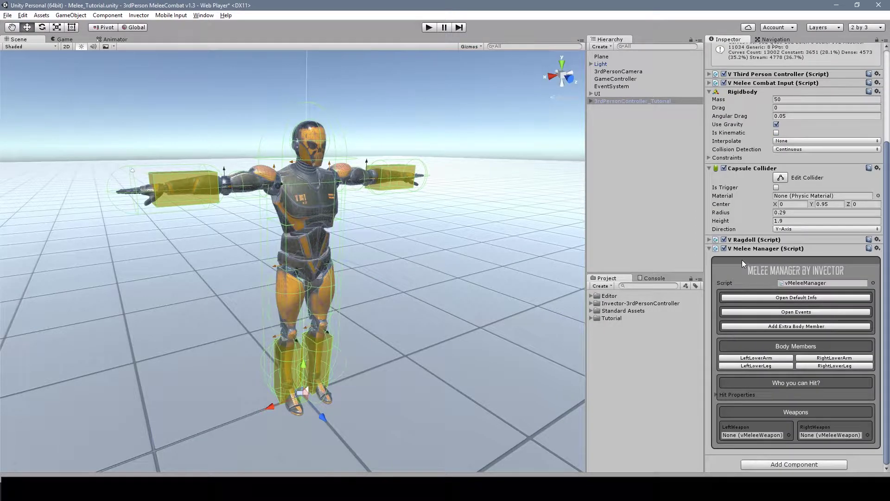
left_click(799, 298)
left_click(803, 298)
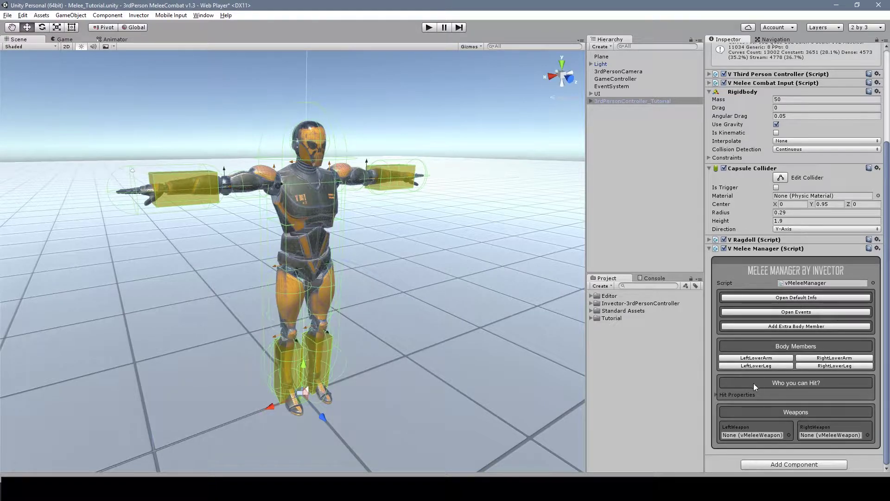
left_click(716, 394)
scroll(716, 393, "down", 3)
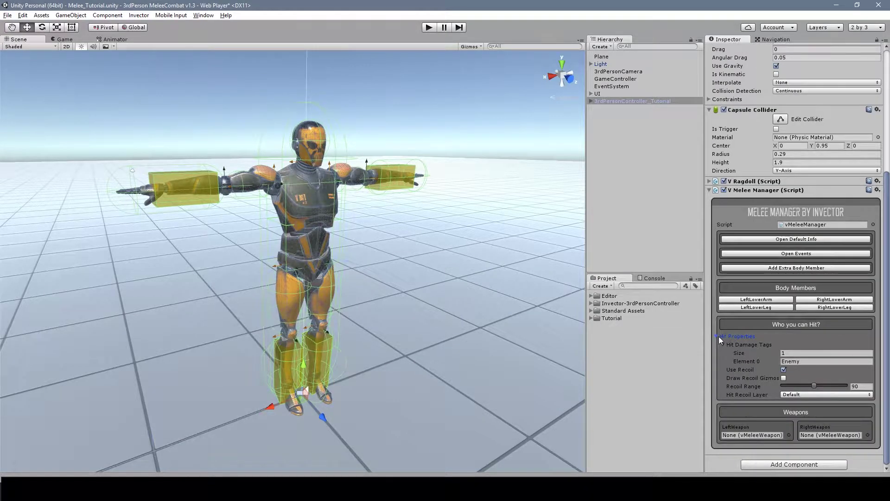
left_click(718, 335)
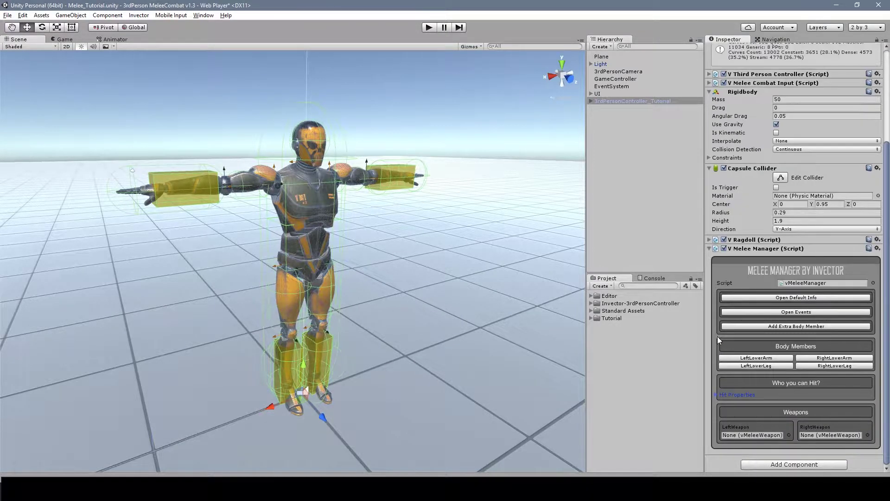
left_click(708, 249)
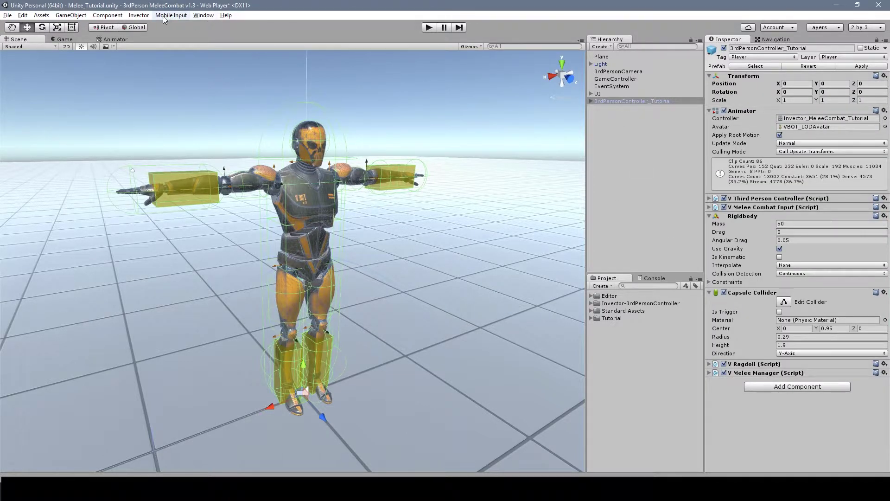
Step: Add Invector's ItemManager (Player Only) melee combat component to the selected character
left_click(139, 15)
mouse_move(153, 41)
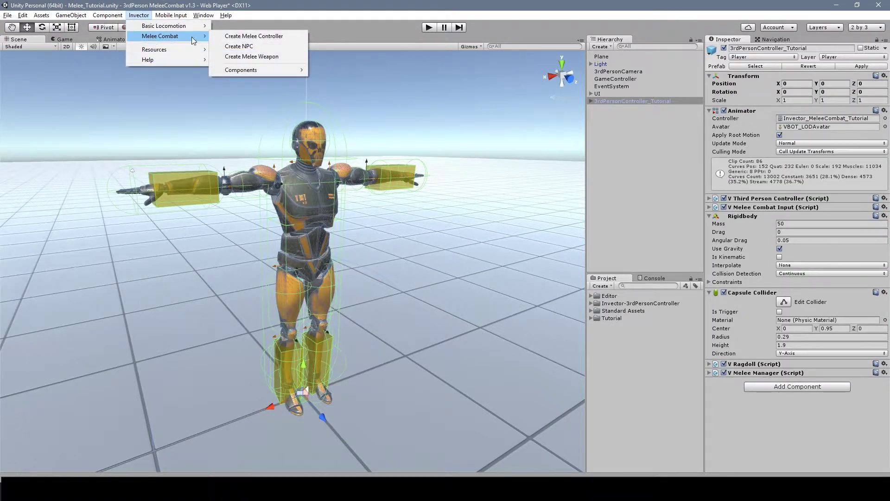
mouse_move(278, 70)
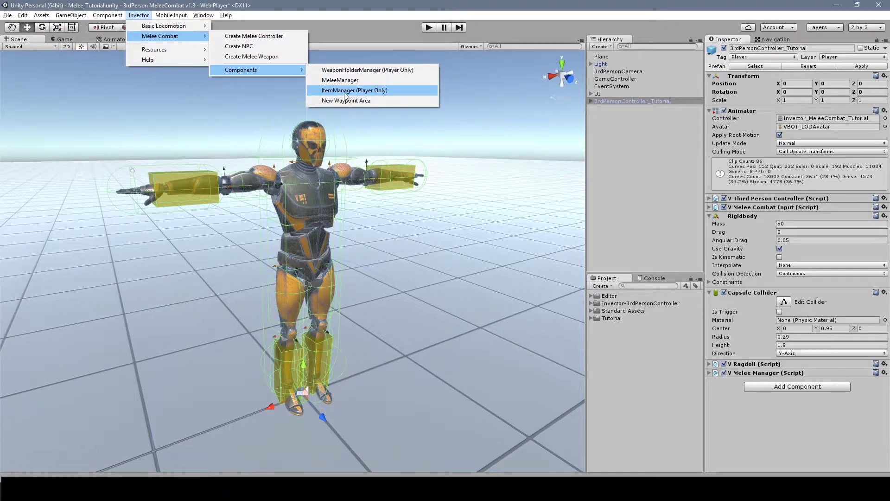
left_click(383, 91)
scroll(889, 307, "down", 5)
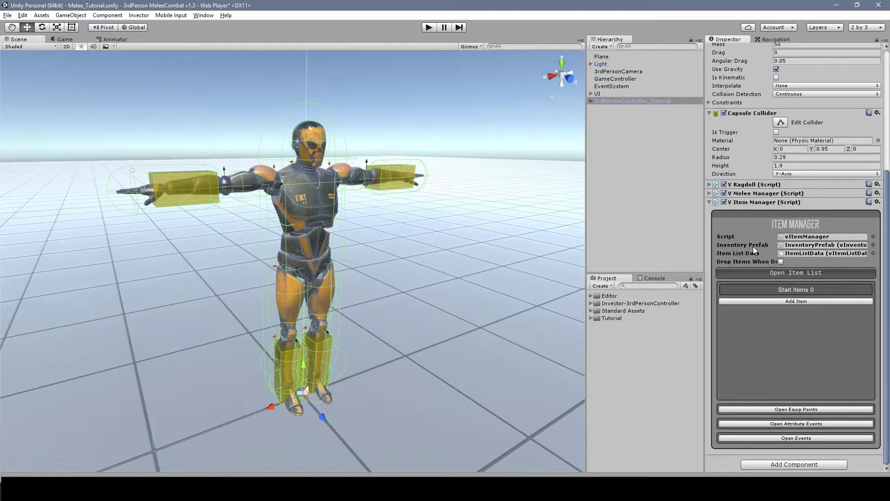
Step: Duplicate the InventoryPrefab asset used by the Item Manager and move the copy into the Tutorial project's MyPrefabs folder
left_click(799, 249)
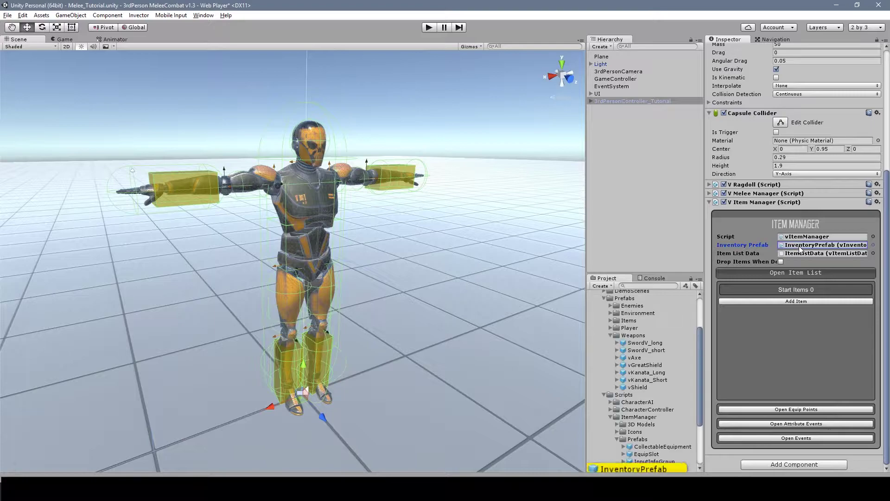
scroll(638, 351, "down", 3)
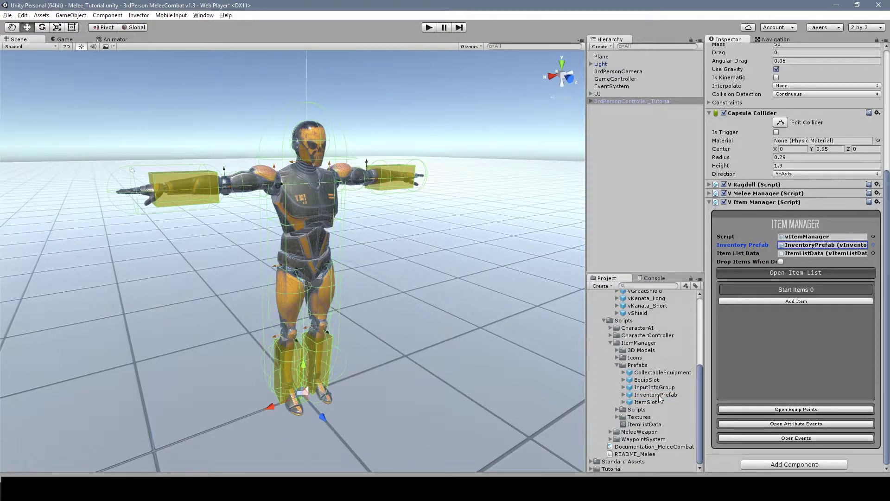
left_click(654, 394)
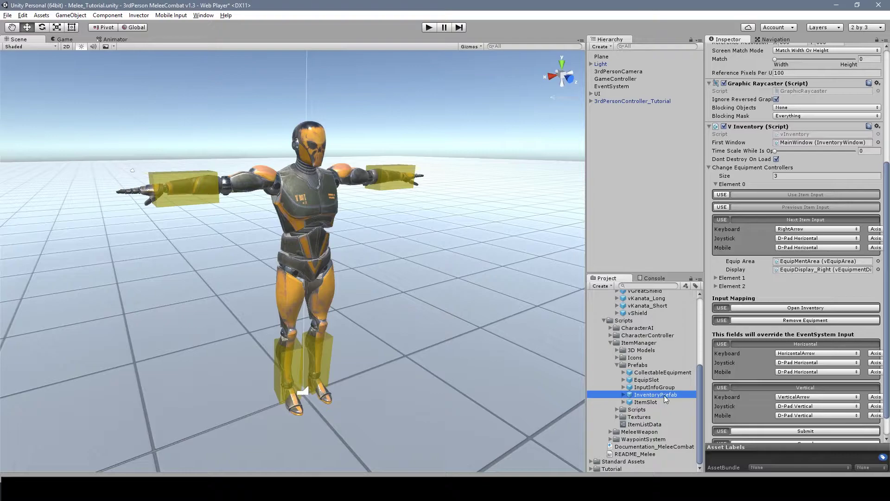
key("ctrl+d")
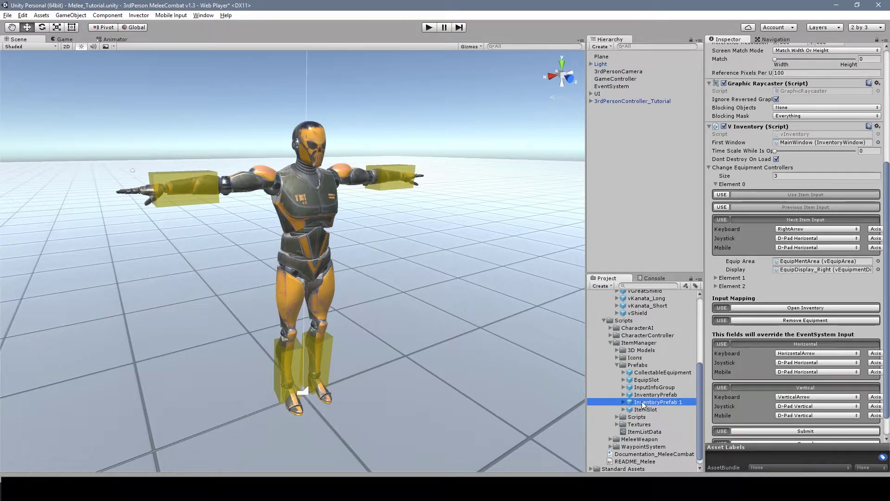
left_click_drag(641, 402, 641, 350)
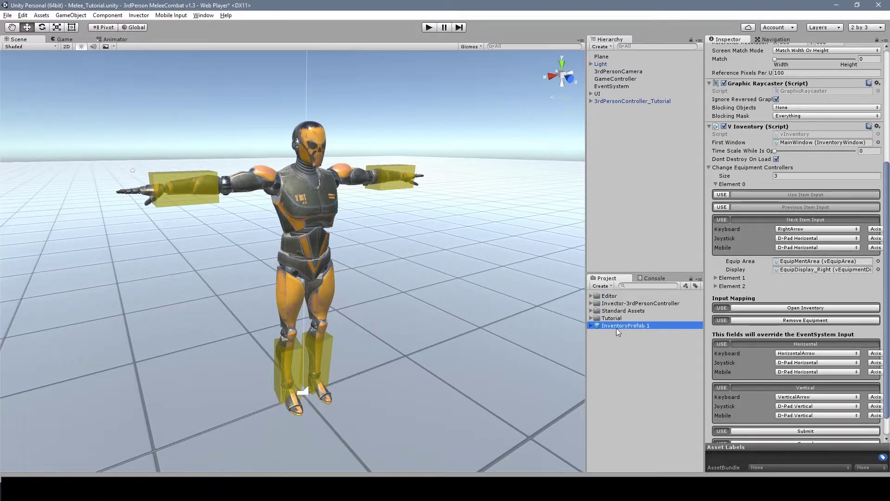
left_click(591, 317)
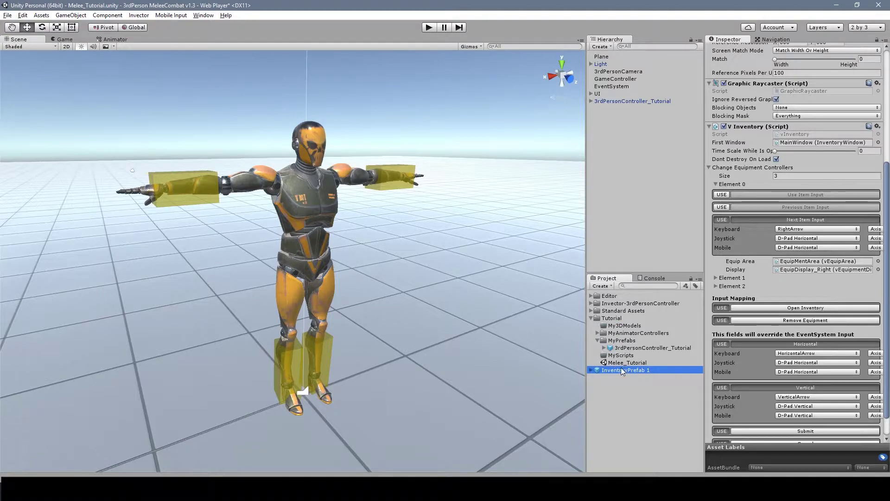
left_click_drag(622, 371, 625, 343)
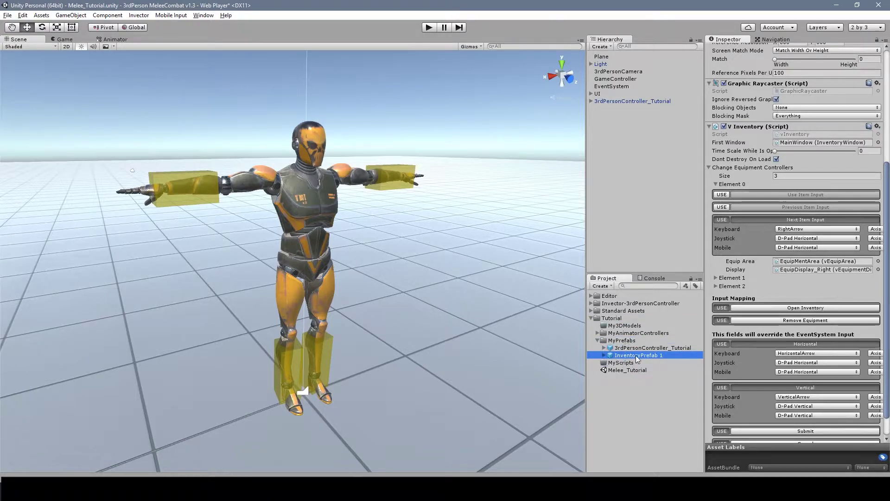
Step: Rename the duplicated inventory prefab as InventoryPrefab_Tutorial
left_click(661, 356)
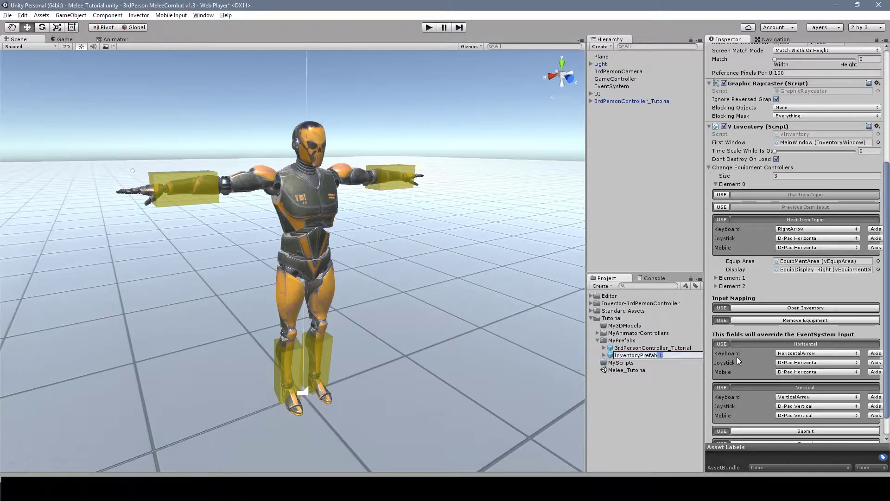
key("Right")
key("BackSpace")
key("BackSpace")
type("_Tutorial")
key("Return")
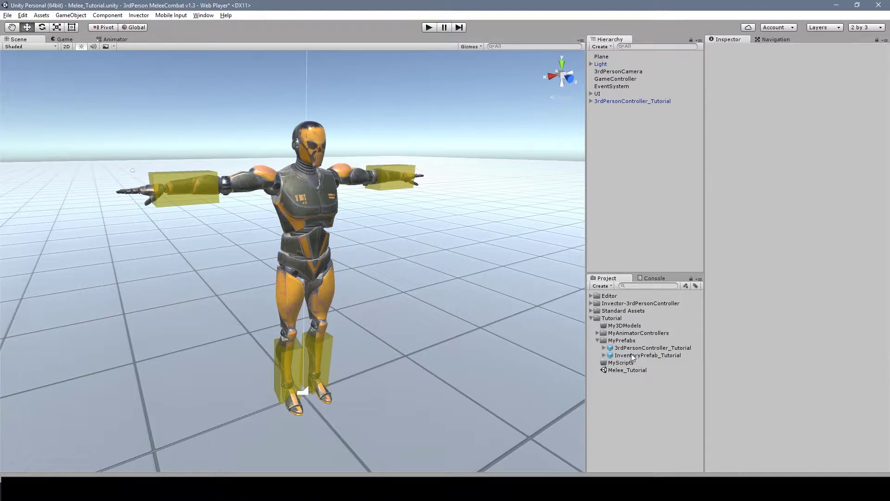
Step: Place InventoryPrefab_Tutorial in the scene and show its interface in the 2D scene view
left_click_drag(629, 358, 645, 207)
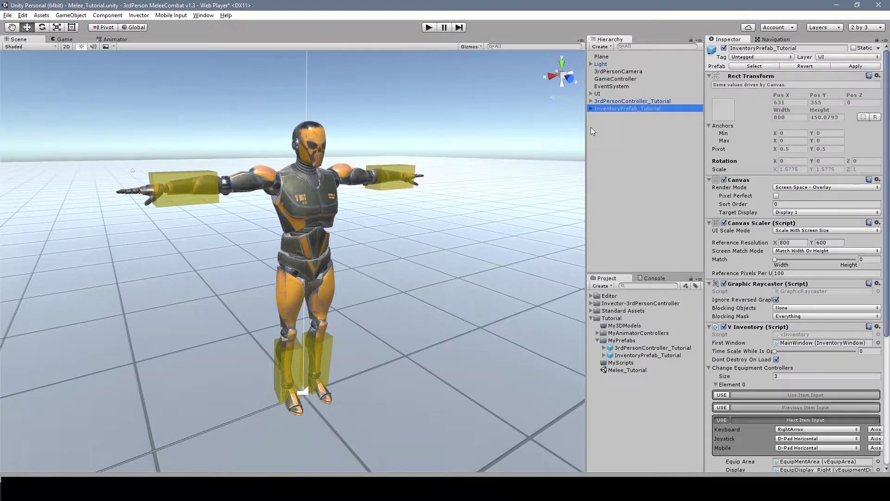
left_click(63, 46)
middle_click_drag(311, 231, 311, 230)
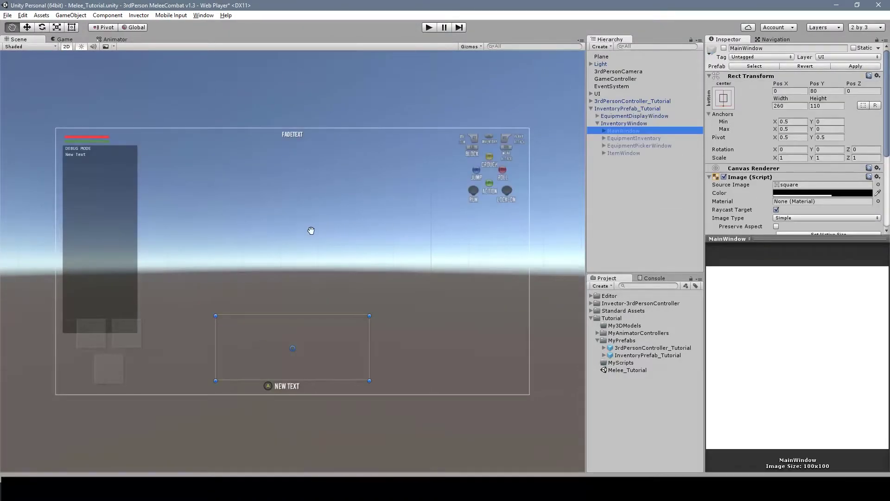
scroll(311, 230, "up", 2)
key("t")
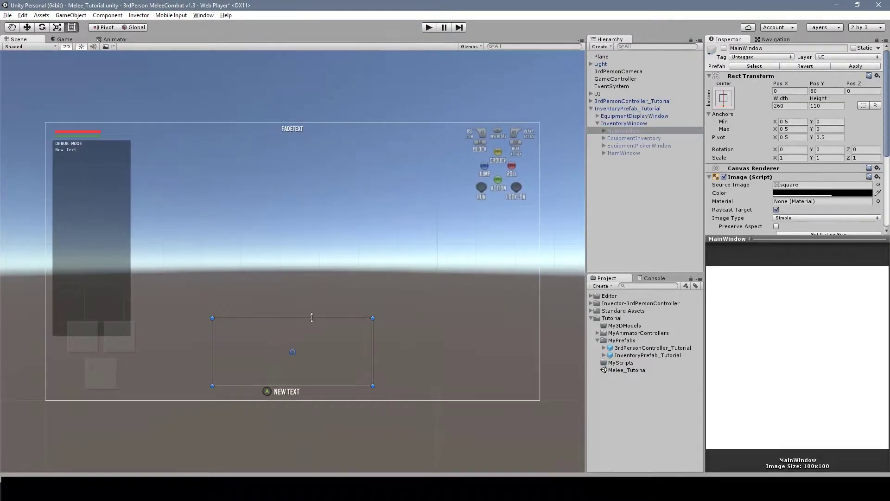
Step: Activate the MainWindow object under InventoryWindow to preview the main inventory menu
left_click(723, 48)
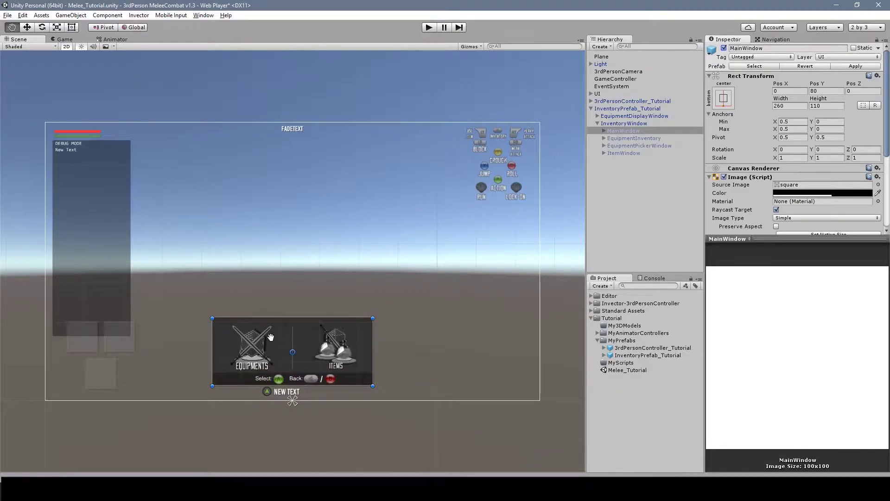
scroll(321, 310, "up", 1)
mouse_move(329, 325)
left_mouse_down()
mouse_move(334, 241)
mouse_move(334, 324)
left_mouse_up()
key("ctrl+z")
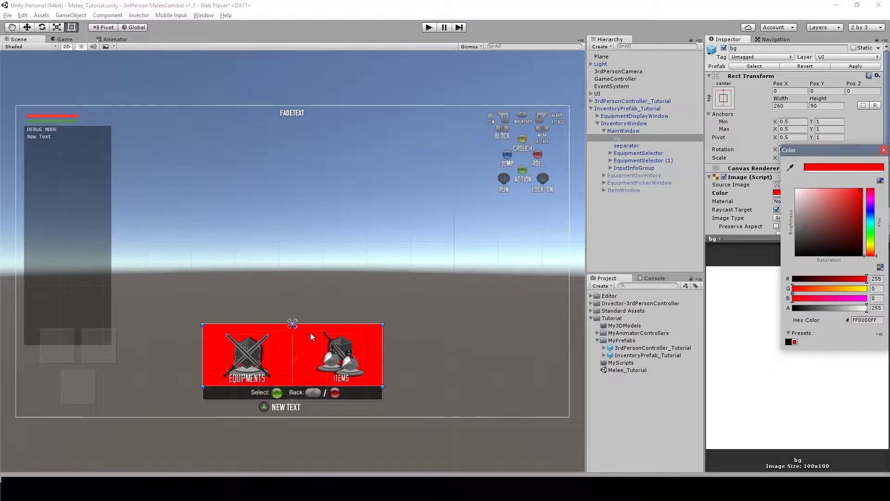
Step: Examine the color setting of the bg image inside MainWindow
key("ctrl+z")
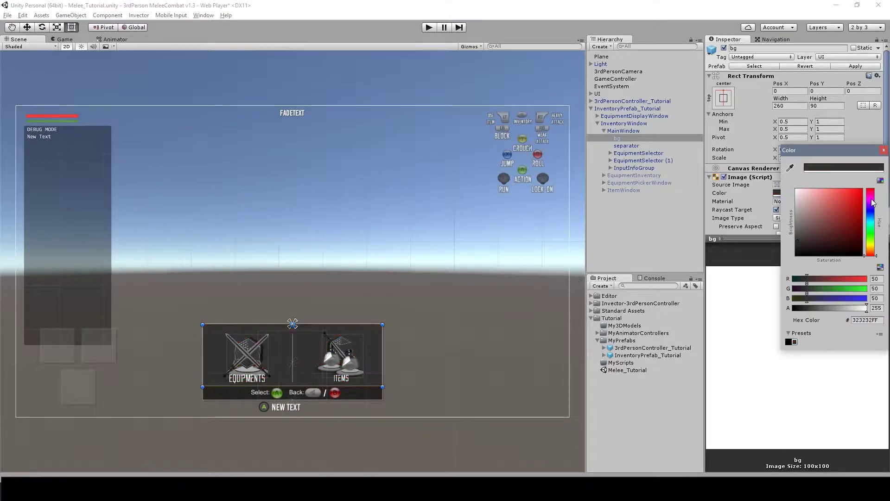
left_click(883, 150)
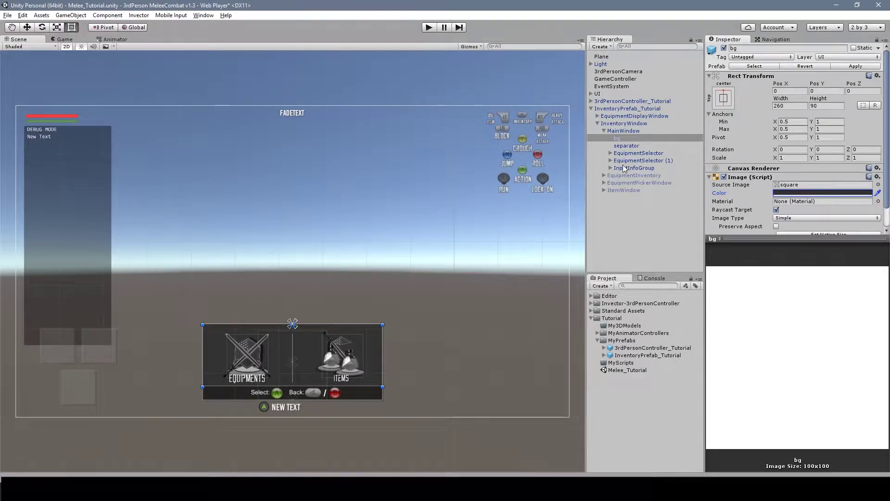
left_click(603, 131)
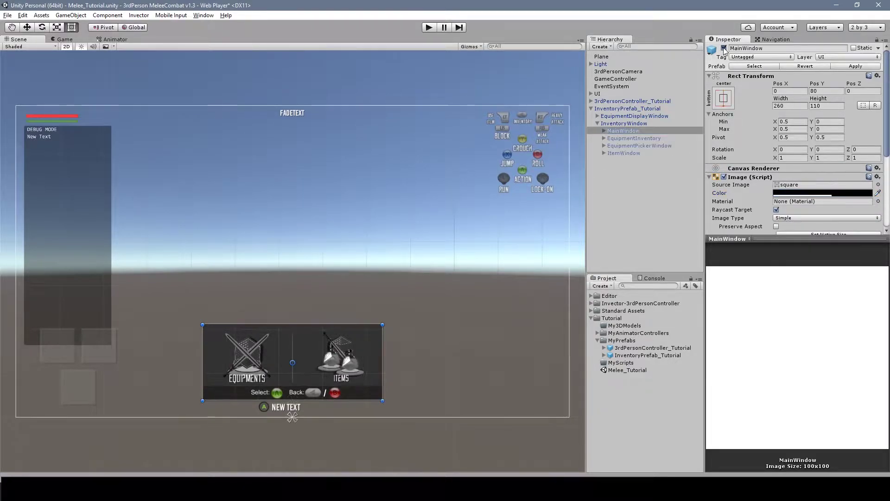
Step: Deactivate MainWindow and activate EquipmentInventory to preview the equipment window's layout
left_click(724, 48)
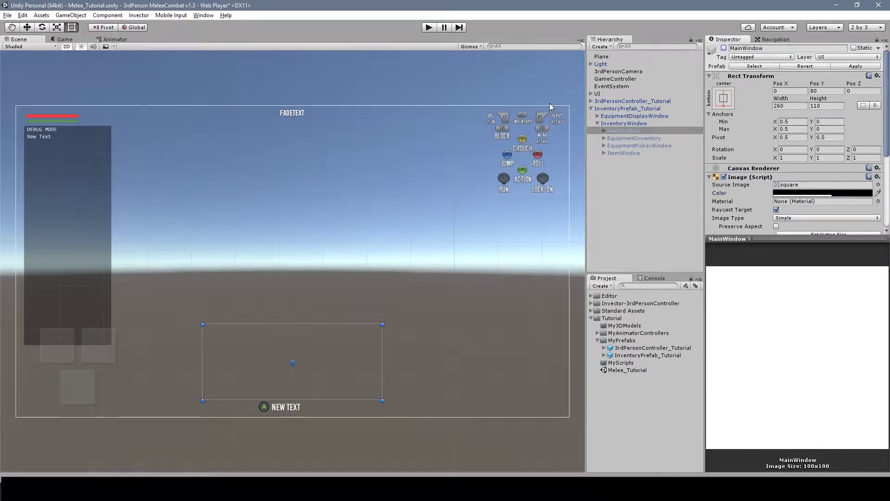
left_click(724, 49)
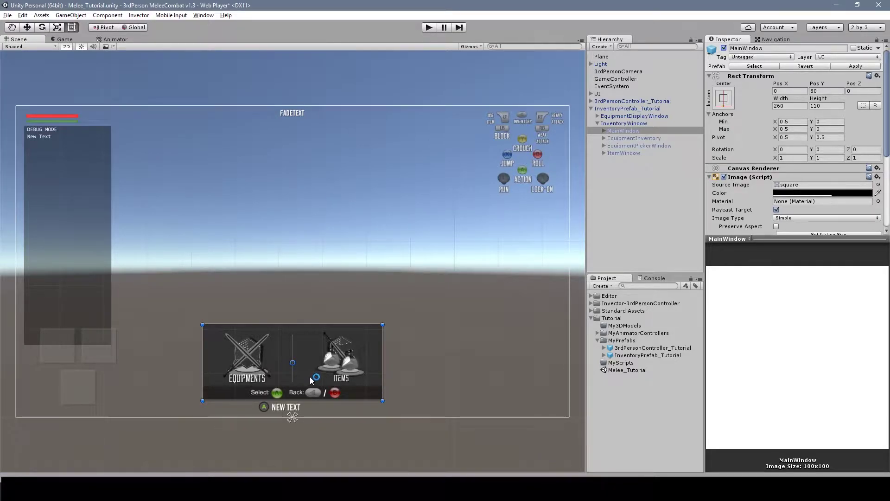
left_click(725, 49)
left_click(619, 138)
left_click(724, 49)
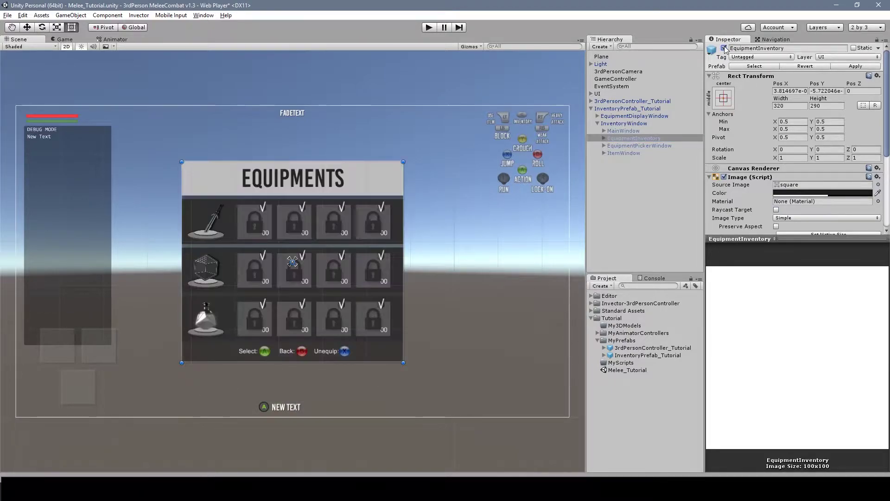
Step: Inspect the equipment window's structure by expanding EquipmentInventory and EquipAreaWindow and focusing the view on the first EquipMentArea
scroll(174, 118, "up", 5)
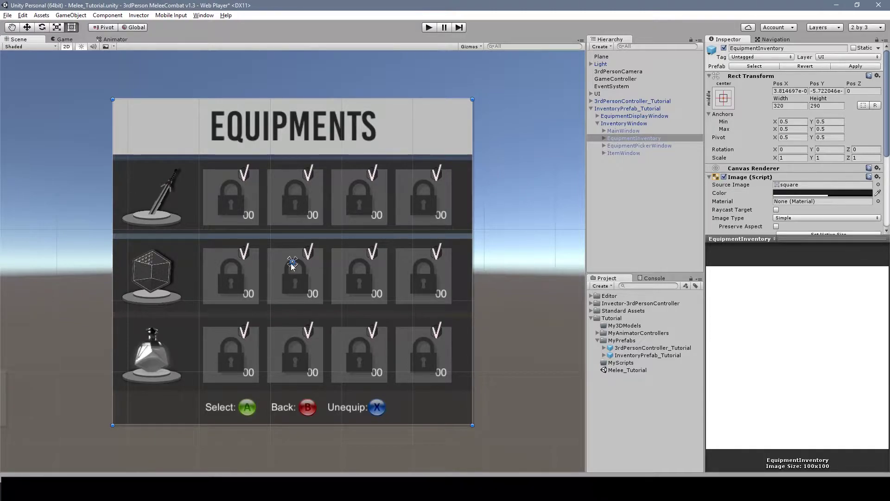
mouse_move(338, 292)
middle_mouse_down()
mouse_move(397, 290)
mouse_move(342, 282)
middle_mouse_up()
scroll(342, 282, "down", 1)
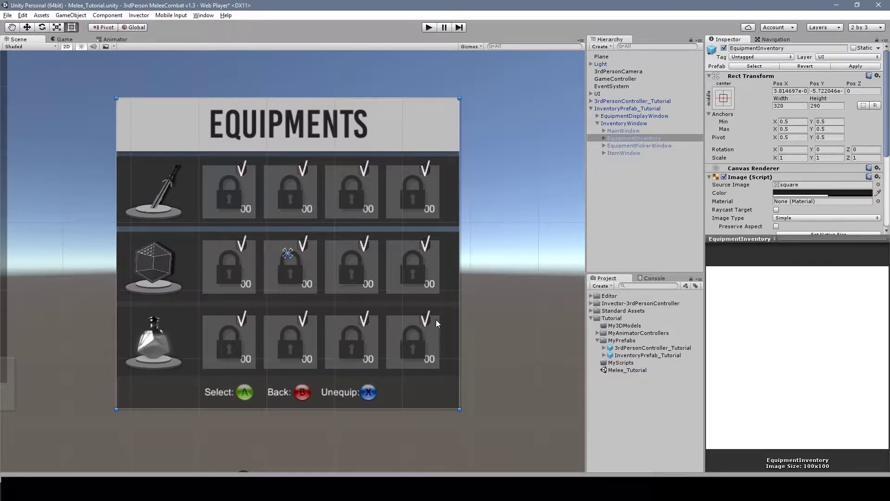
left_click(603, 138)
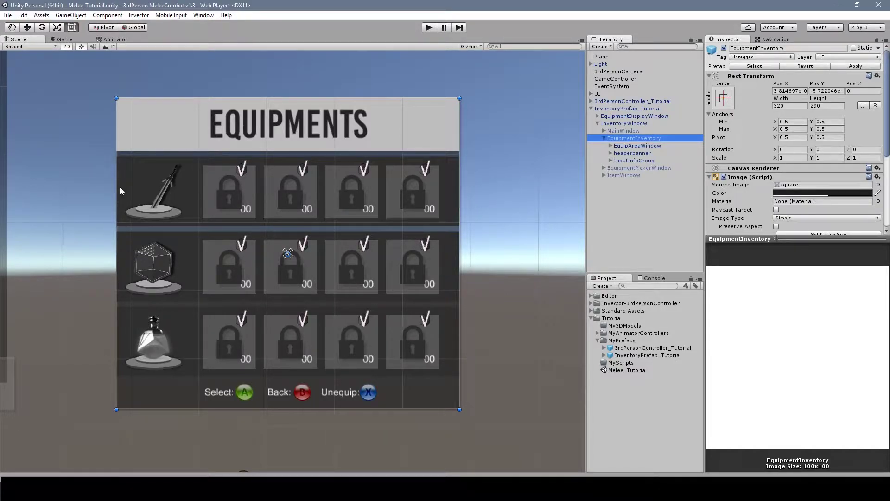
left_click(610, 145)
double_click(638, 152)
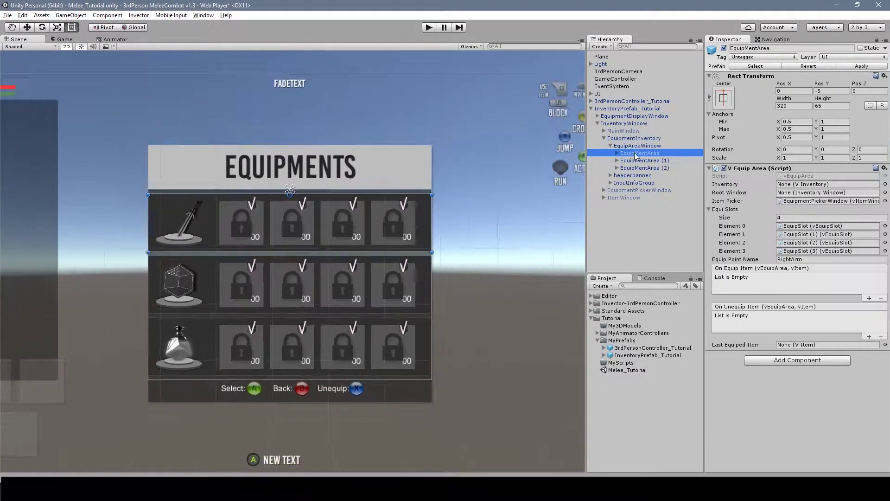
Step: Try adding a fourth equipment row by duplicating the first EquipMentArea and moving the copy to Pos Y -215, and delete the copy
key("w")
left_click_drag(296, 205, 299, 158)
key("ctrl+z")
middle_click_drag(581, 293, 457, 239)
scroll(510, 290, "down", 5)
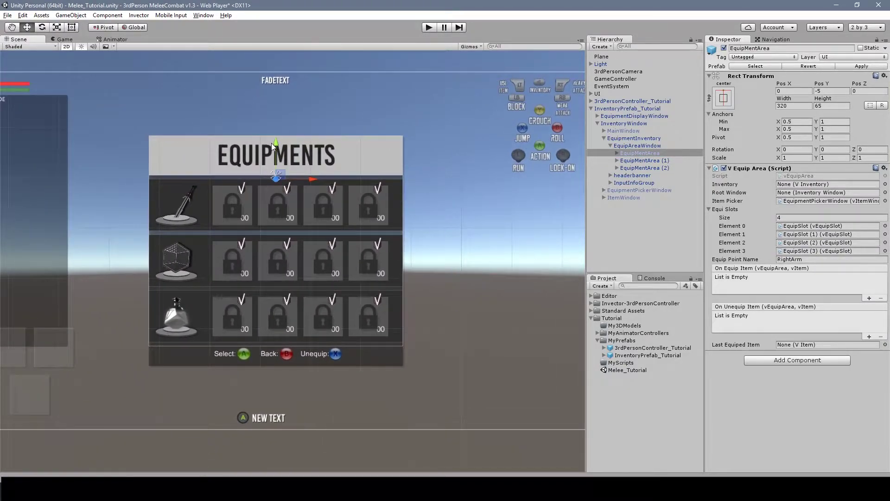
key("ctrl+d")
left_click_drag(276, 144, 252, 308)
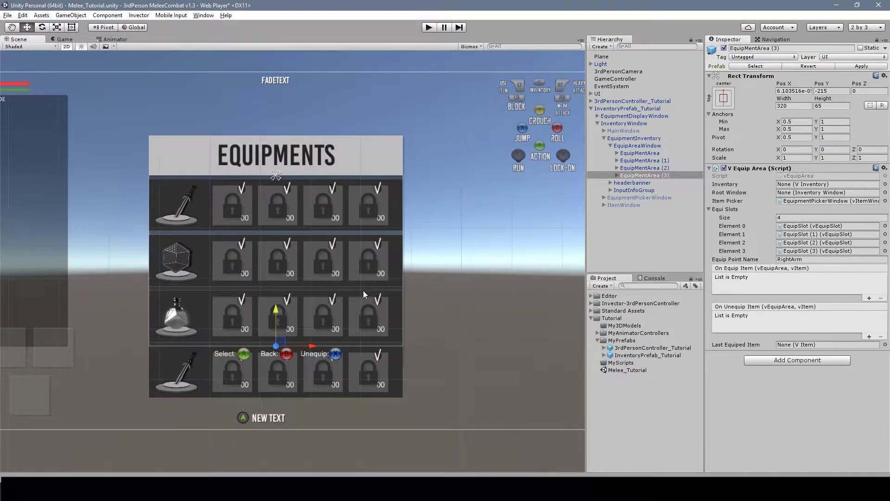
key("Delete")
Step: Try adding more slots by duplicating the four EquipSlot objects in the first EquipMentArea, and delete the copies
left_click(617, 153)
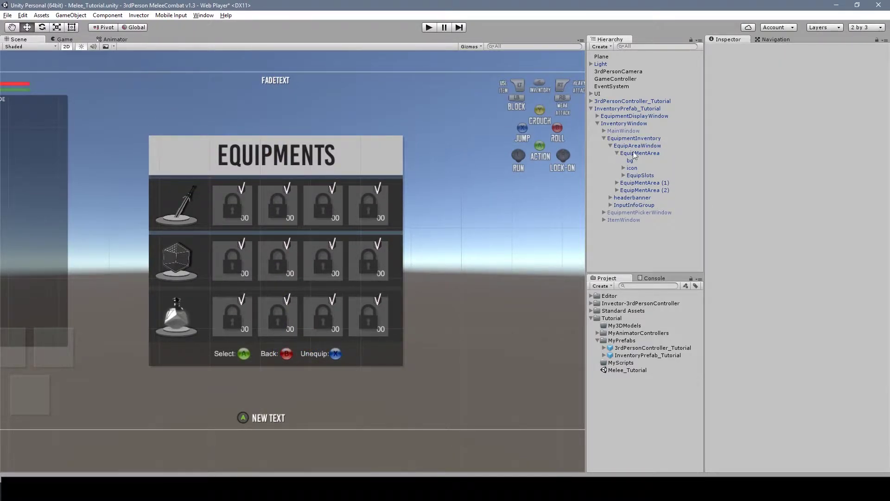
left_click(624, 175)
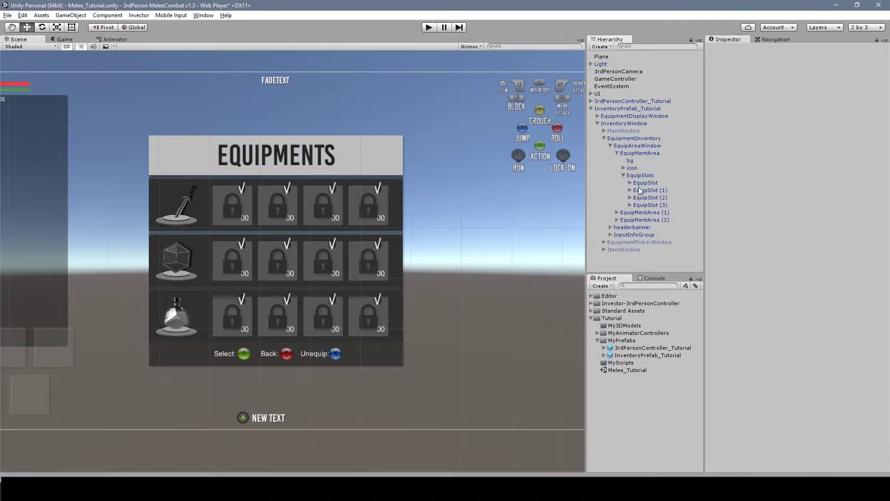
left_click(645, 184)
left_click(645, 203, "shift")
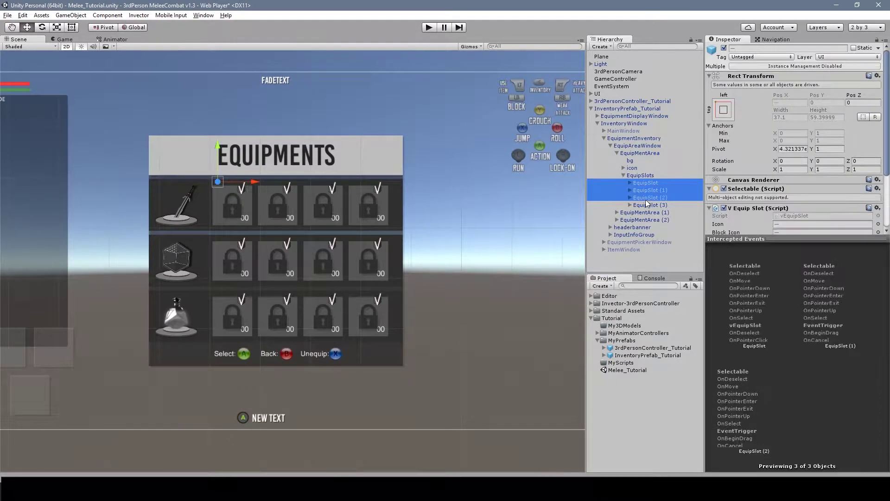
key("ctrl+d")
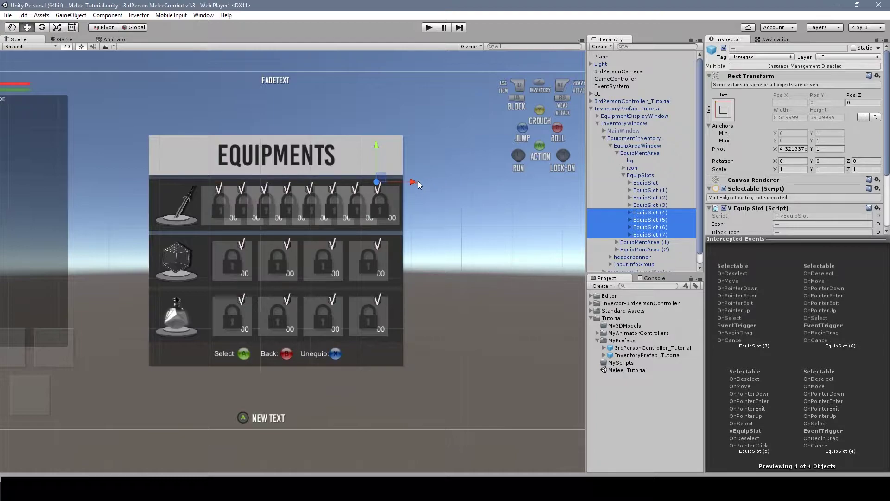
left_click(650, 215)
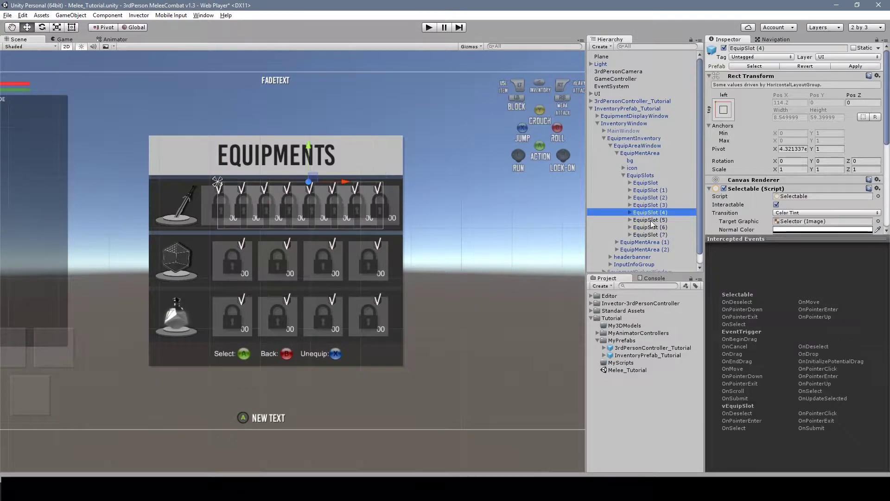
left_click(651, 234, "shift")
key("Delete")
Step: Enable Is Valid in the V Equip Slot component of the first EquipSlot in the weapon row
left_click(646, 183)
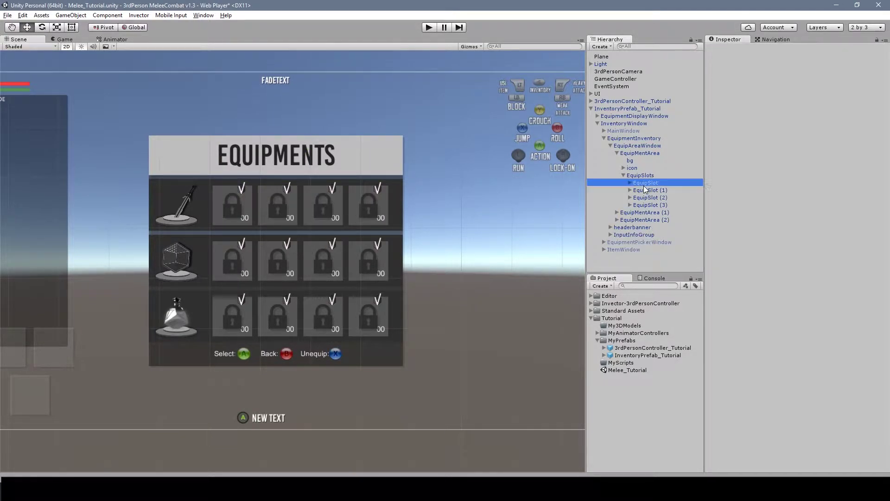
scroll(765, 185, "down", 5)
left_click_drag(748, 241, 760, 410)
left_click(780, 361)
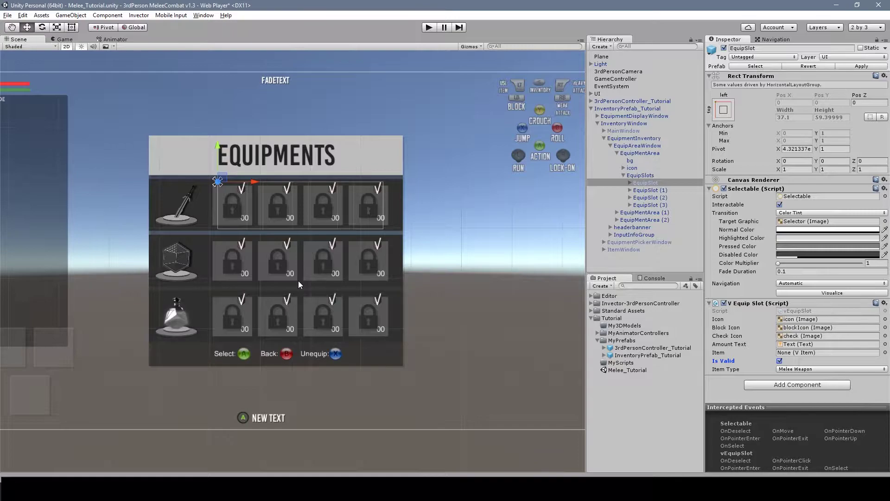
Step: Examine the other slots' settings in the first EquipMentArea and the Item Type options available for the first EquipSlot
left_click(645, 190)
left_click(646, 197)
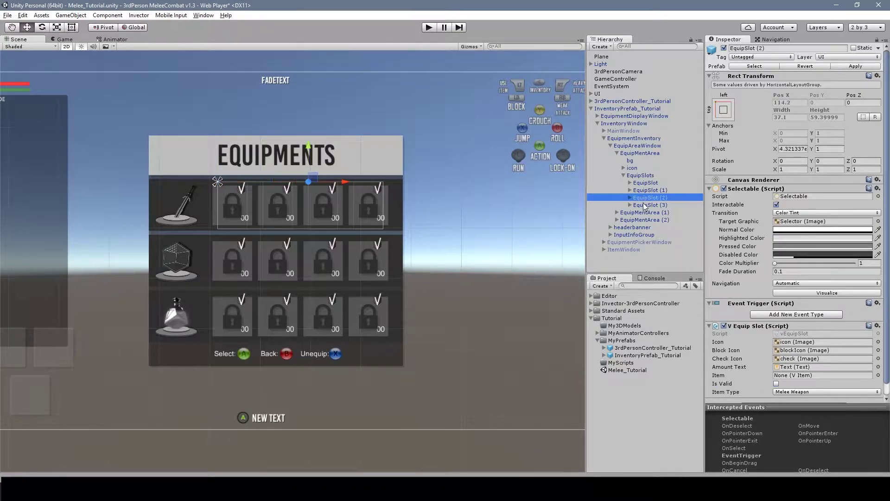
left_click(645, 204)
left_click(645, 183)
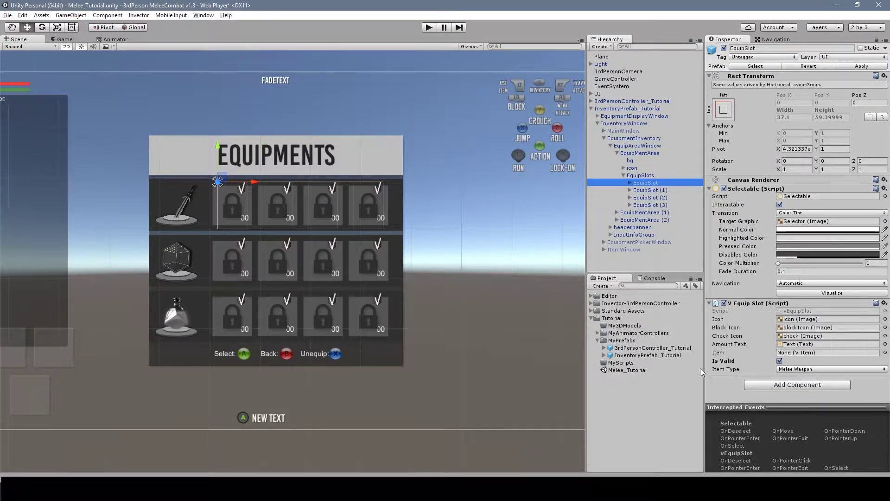
left_click(789, 369)
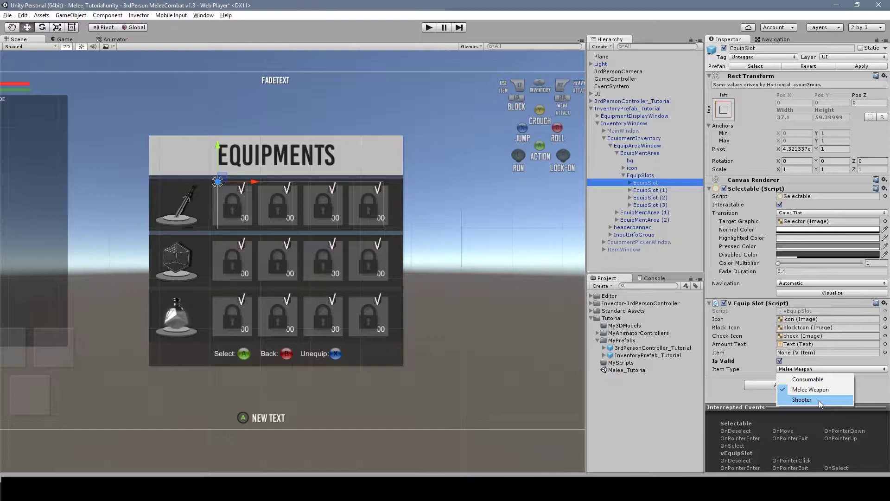
left_click(763, 373)
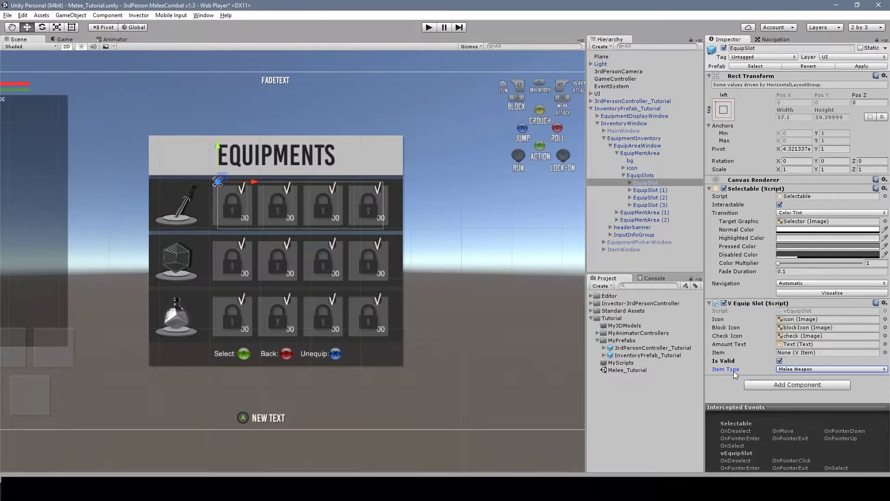
left_click(790, 369)
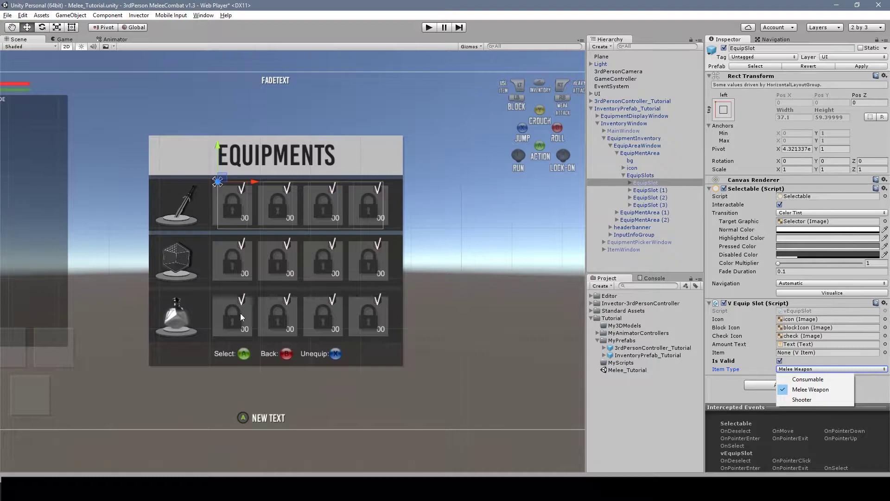
left_click(349, 307)
Step: Deactivate EquipmentInventory and activate EquipmentPickerWindow to preview the equipment selection window
scroll(357, 294, "up", 4)
middle_click_drag(363, 278, 395, 283)
scroll(336, 282, "up", 2)
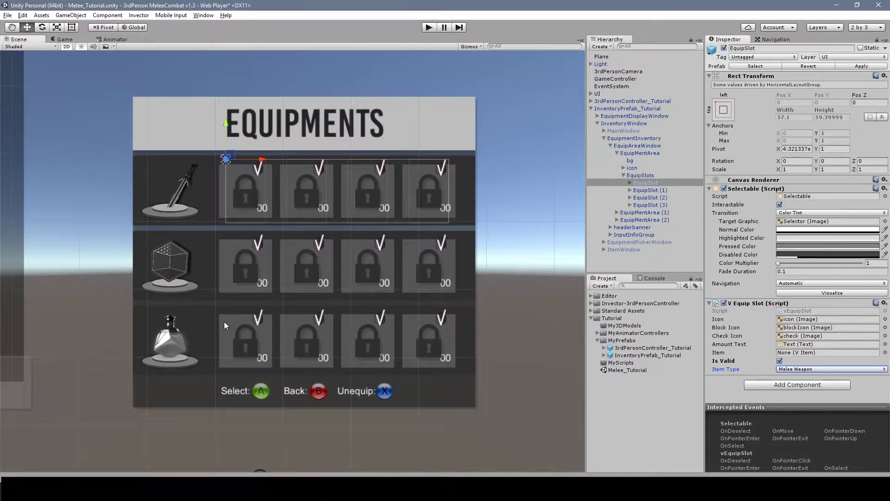
scroll(431, 293, "down", 1)
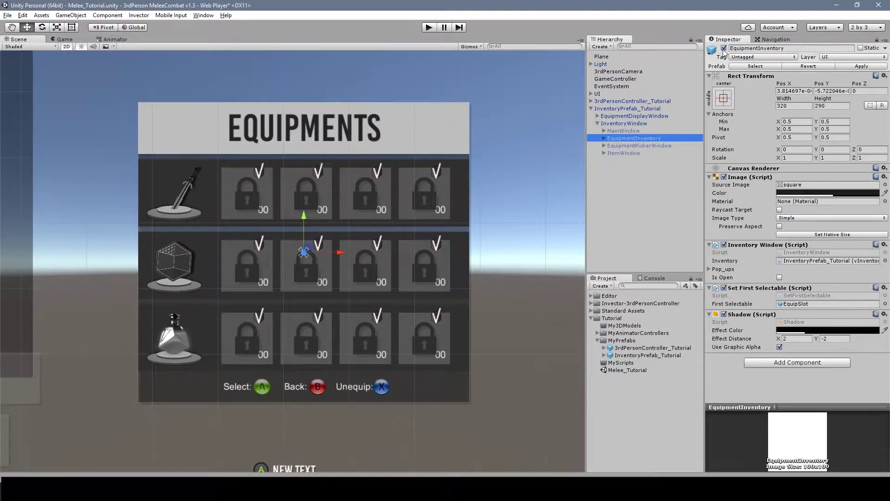
left_click(723, 48)
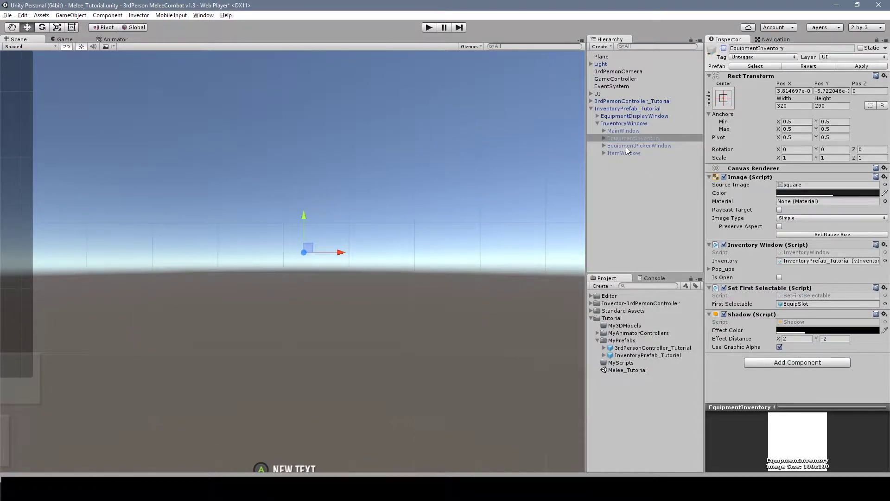
left_click(626, 145)
left_click(724, 49)
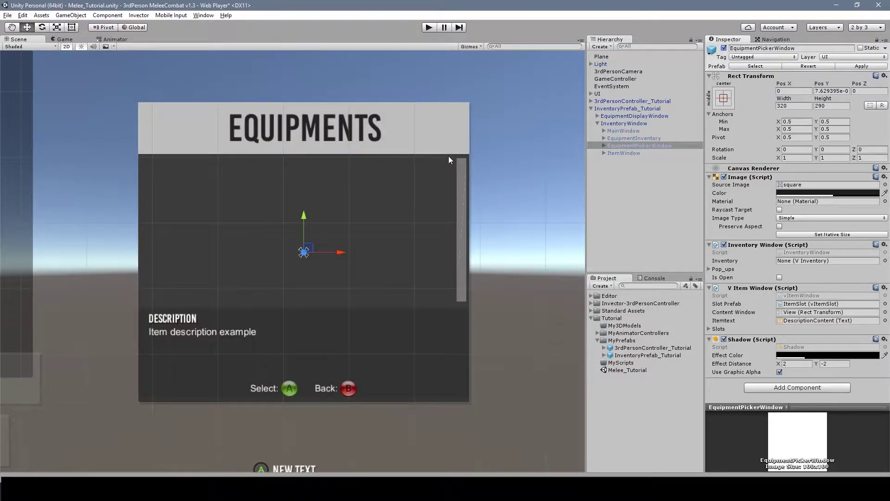
scroll(330, 249, "up", 1)
key("w")
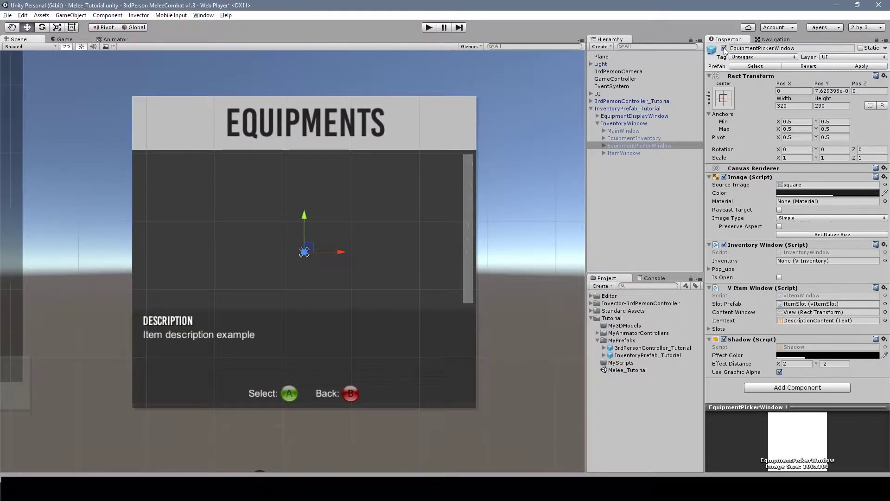
Step: Switch the preview from EquipmentPickerWindow to EquipmentInventory, and undo the switch
left_click(723, 49)
left_click(633, 139)
left_click(724, 48)
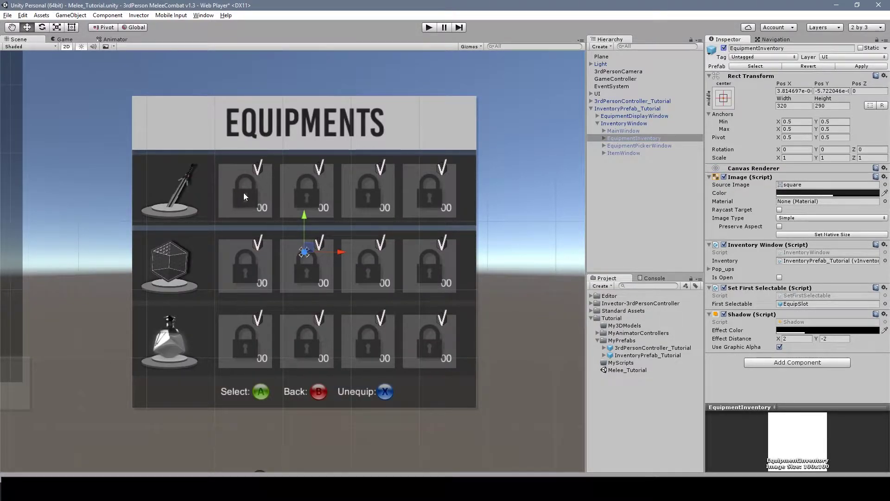
key("ctrl+z")
key("ctrl+z")
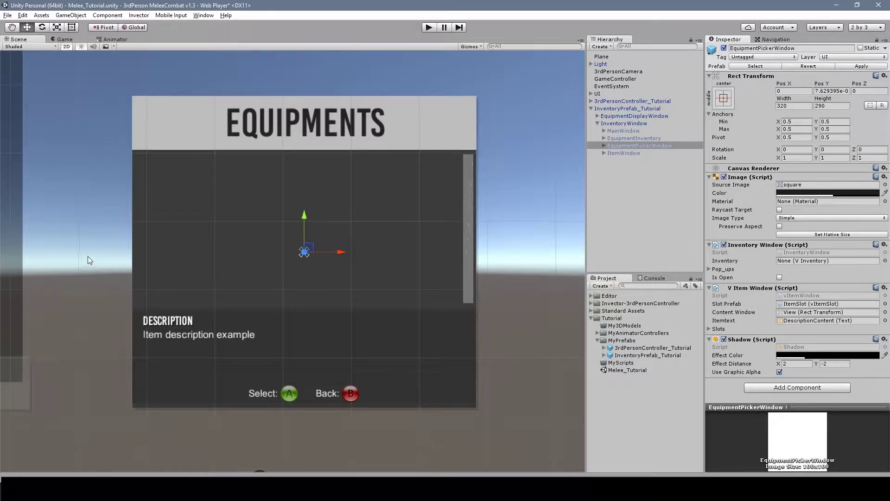
Step: Deactivate EquipmentPickerWindow and activate MainWindow to preview the menu with the Equipments and Items entries
left_click(724, 48)
left_click(623, 153)
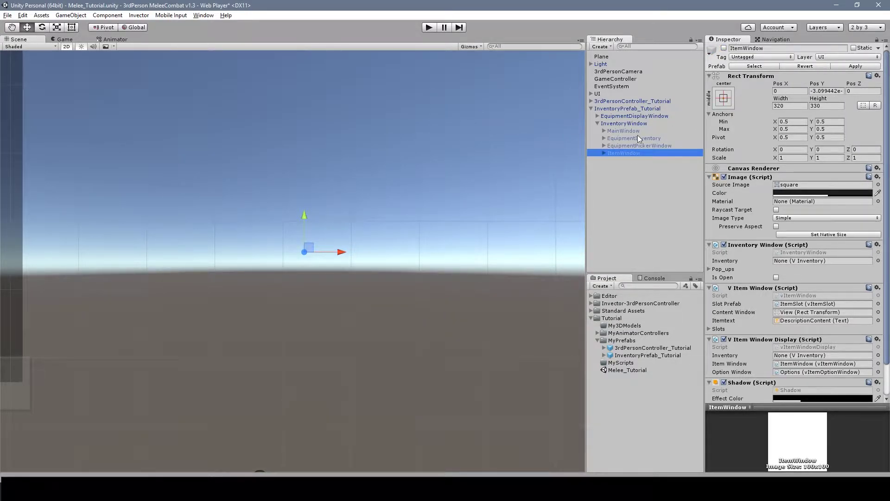
left_click(636, 132)
left_click(723, 48)
middle_click_drag(484, 323, 498, 176)
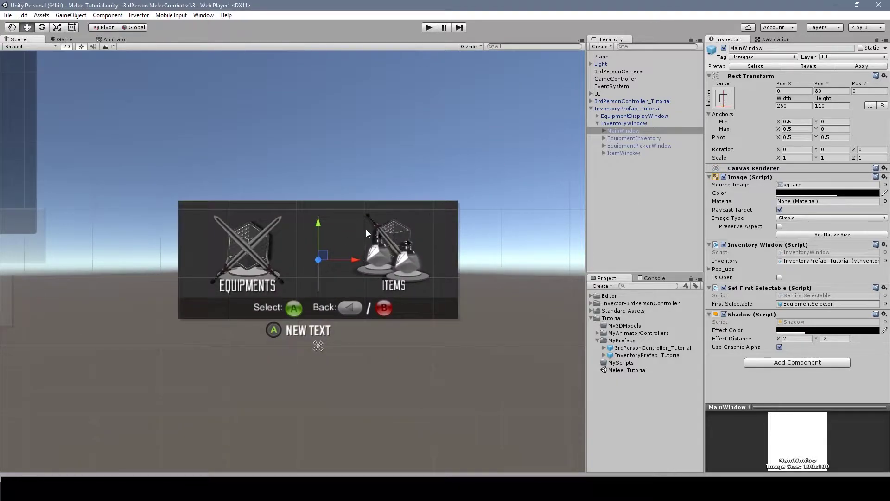
Step: Deactivate MainWindow and activate ItemWindow to preview the full Items window
left_click(724, 48)
left_click(621, 153)
left_click(724, 48)
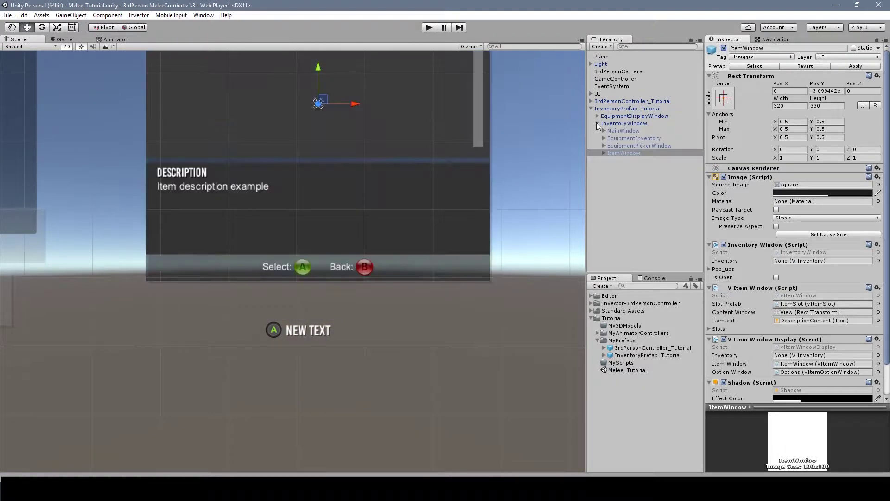
scroll(460, 133, "down", 2)
middle_click_drag(461, 133, 464, 237)
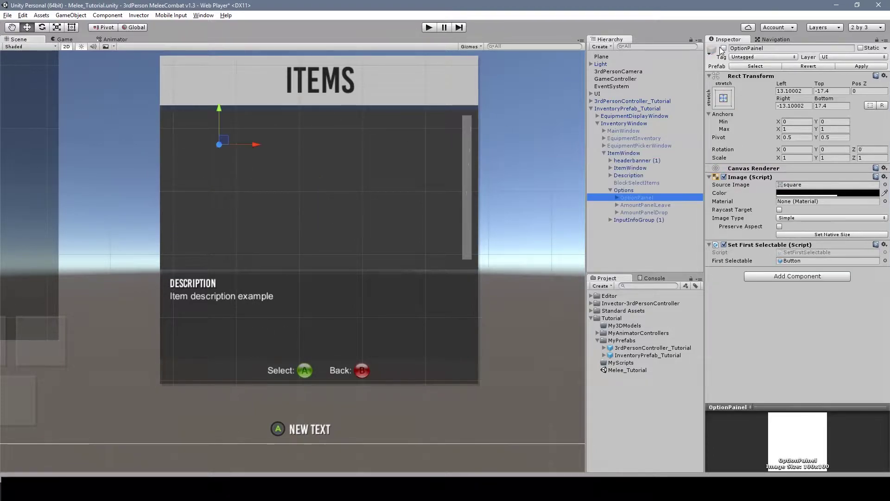
Step: Activate OptionPainel under ItemWindow's Options to preview the item actions, and deactivate it again
left_click(723, 49)
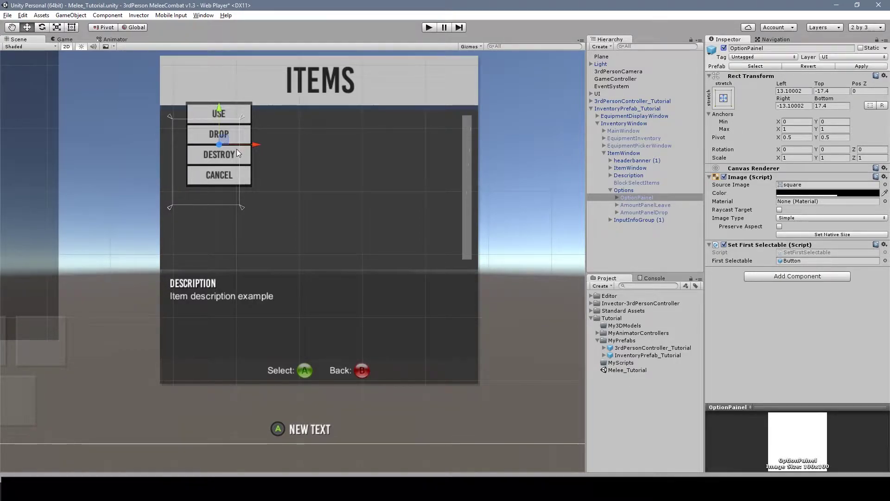
key("alt+shift+a")
left_click(604, 152)
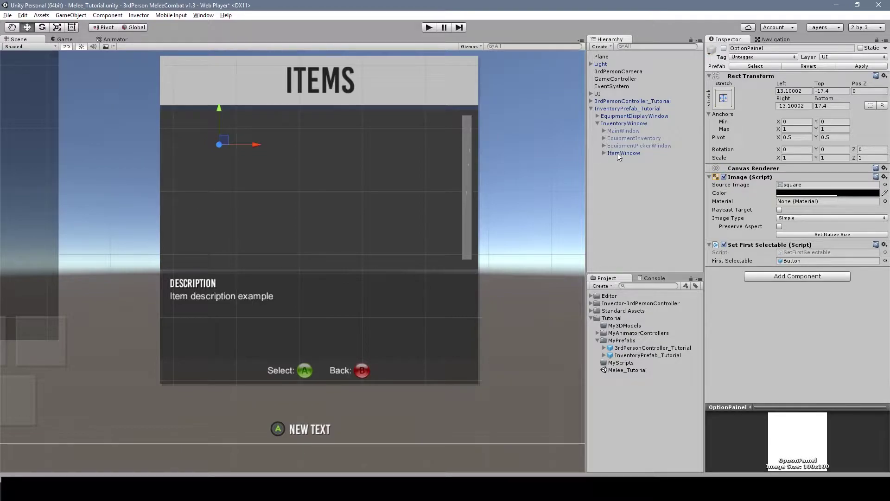
Step: Deactivate ItemWindow and delete the InventoryPrefab_Tutorial instance from the scene
left_click(605, 152)
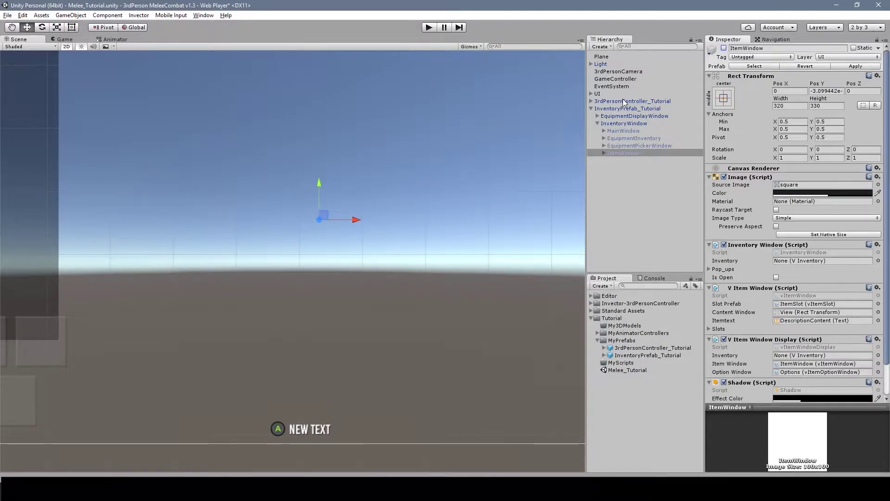
left_click(627, 108)
key("Delete")
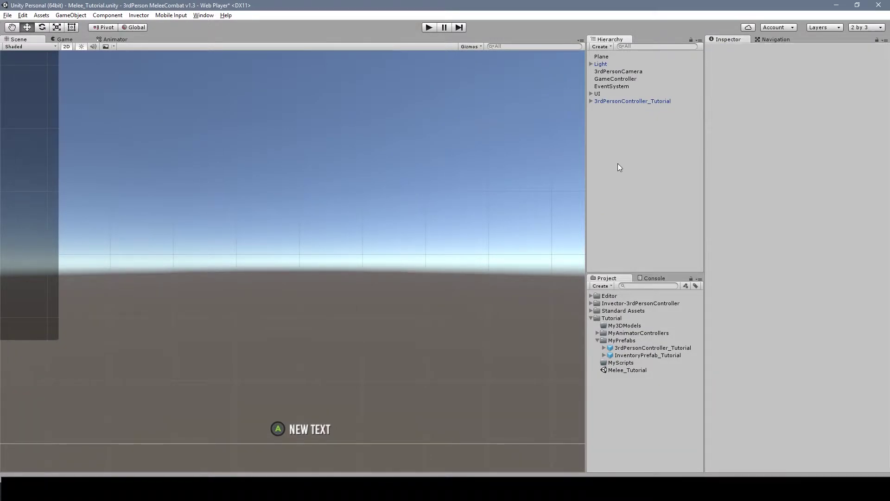
Step: Open the item list from the Item Manager component of 3rdPersonController_Tutorial
left_click(649, 102)
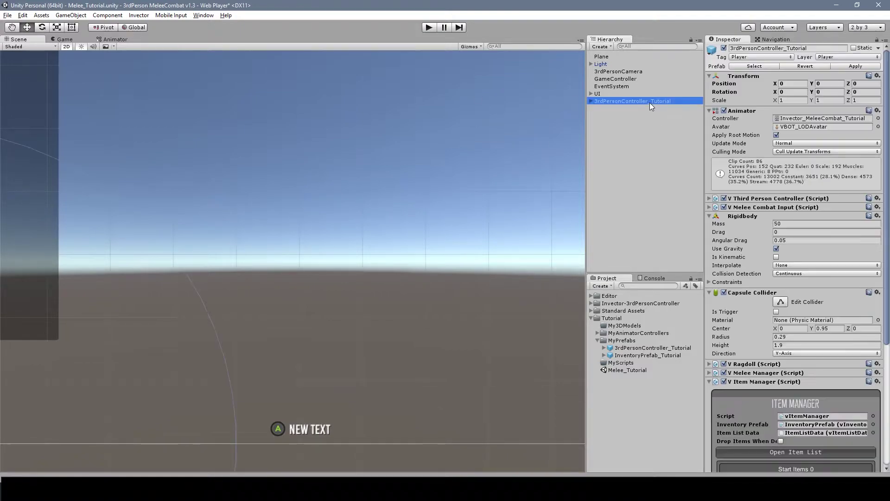
scroll(737, 210, "down", 10)
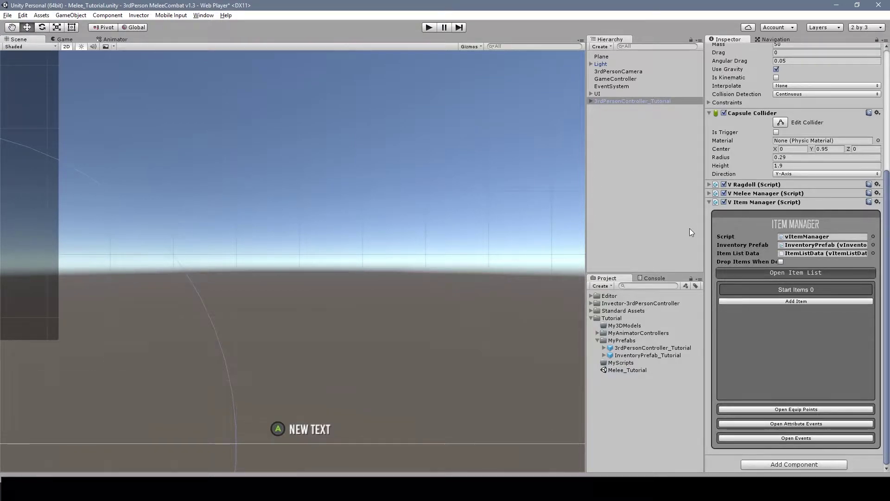
mouse_move(886, 265)
left_mouse_down()
mouse_move(886, 253)
mouse_move(886, 266)
left_mouse_up()
left_click(803, 274)
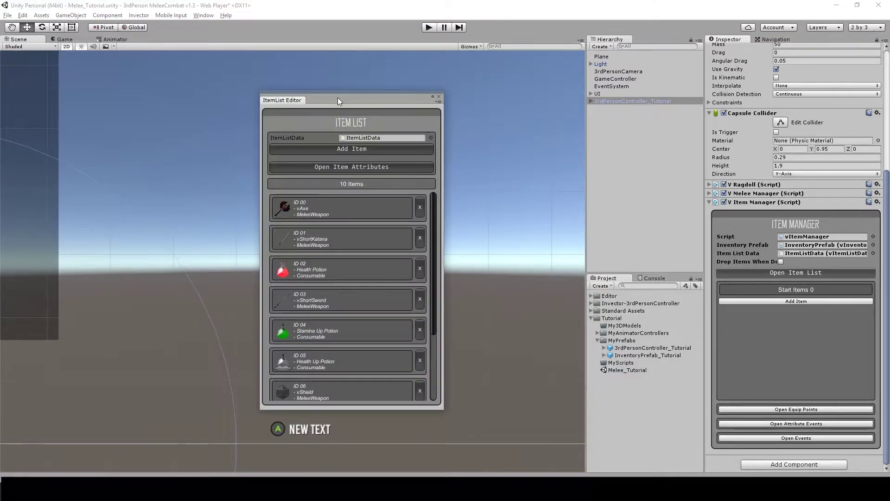
Step: Dock the ItemList Editor beside the Scene view and look at the available editor layouts
left_click_drag(291, 100, 16, 52)
left_click(855, 28)
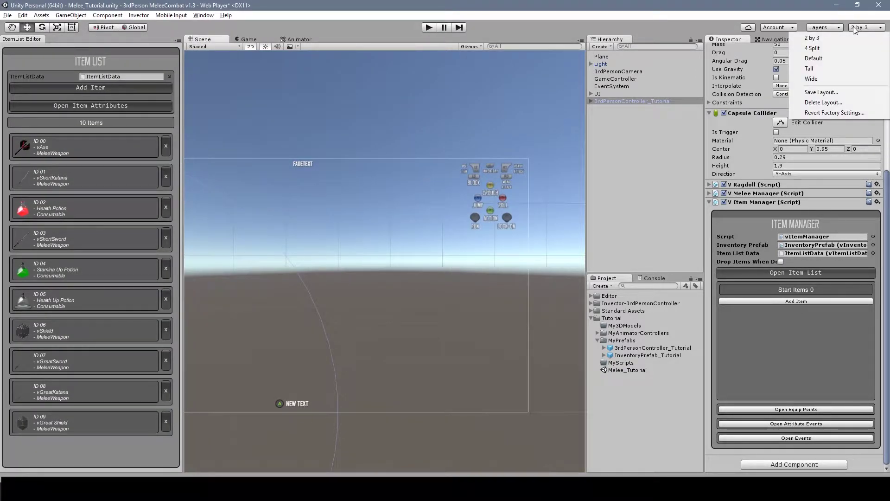
left_click(699, 19)
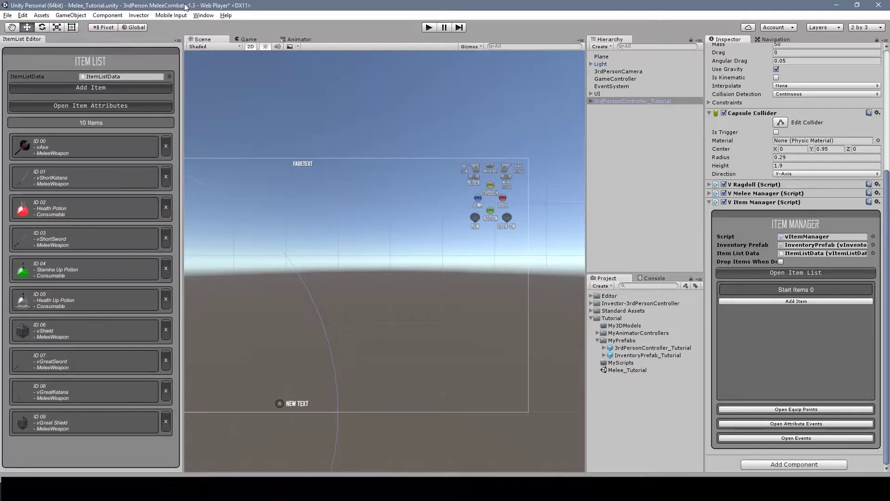
Step: Look up the Invector resource command for creating a new ItemListData
left_click(148, 17)
mouse_move(154, 50)
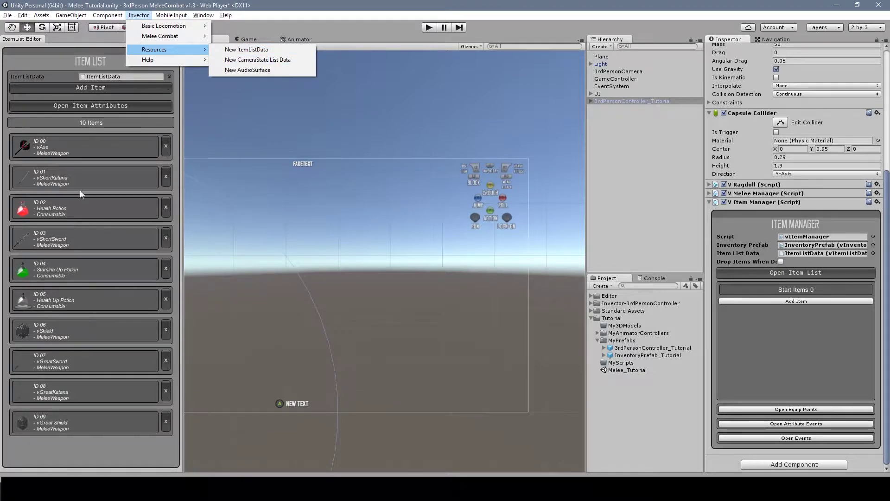
left_click(62, 73)
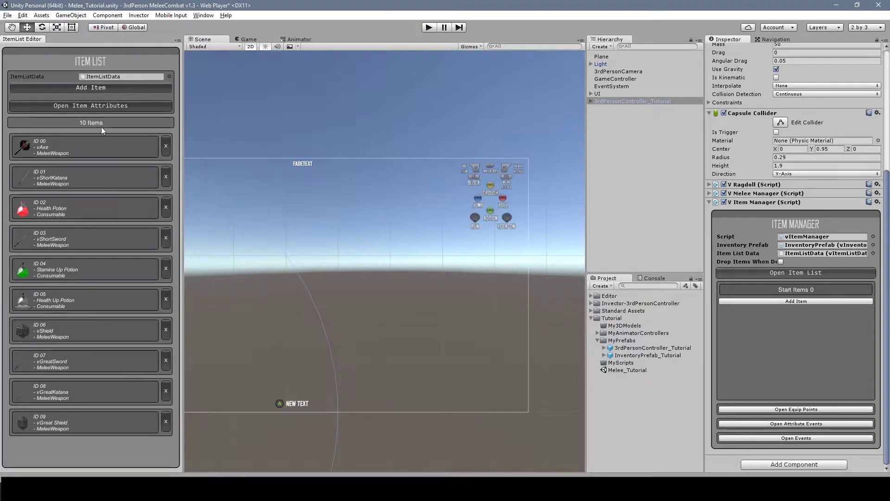
Step: Open the form for creating a new item and examine its available item types
left_click(95, 88)
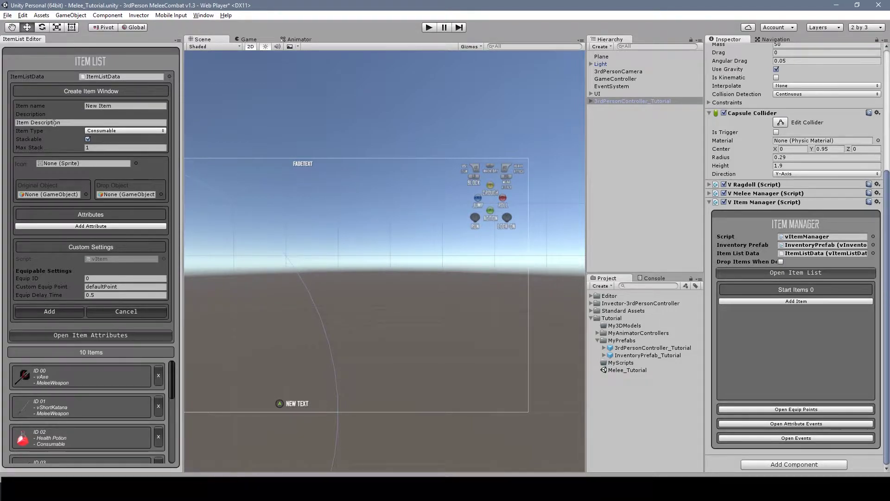
left_click(103, 131)
left_click(64, 133)
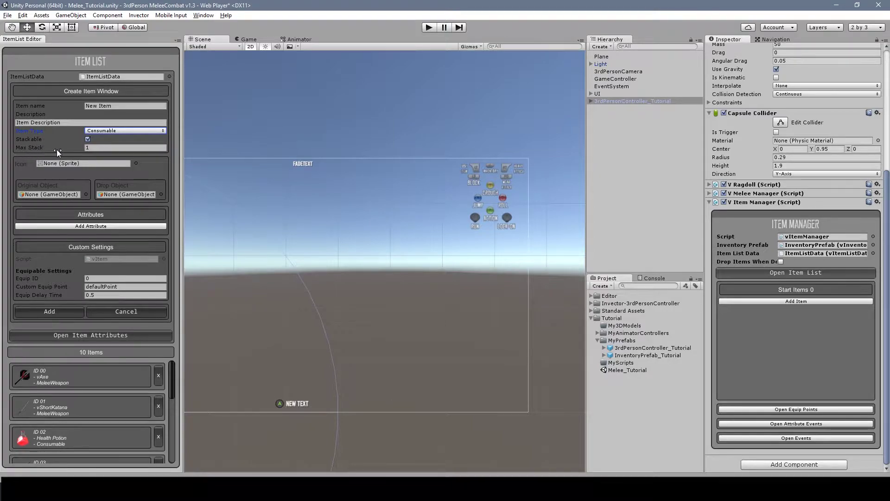
left_click(103, 147)
left_click(138, 15)
left_click(238, 58)
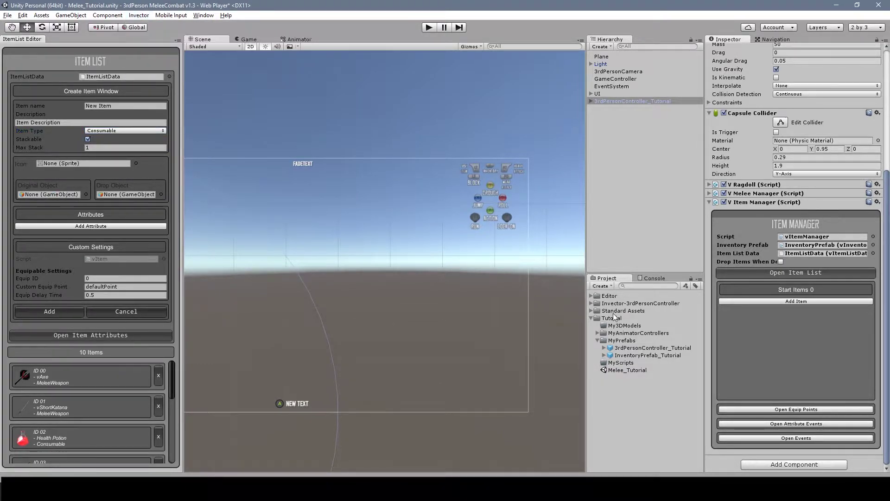
Step: Inspect the vAxe prefab from the Melee Combat Weapons folder as an example of an item's original object
left_click(590, 303)
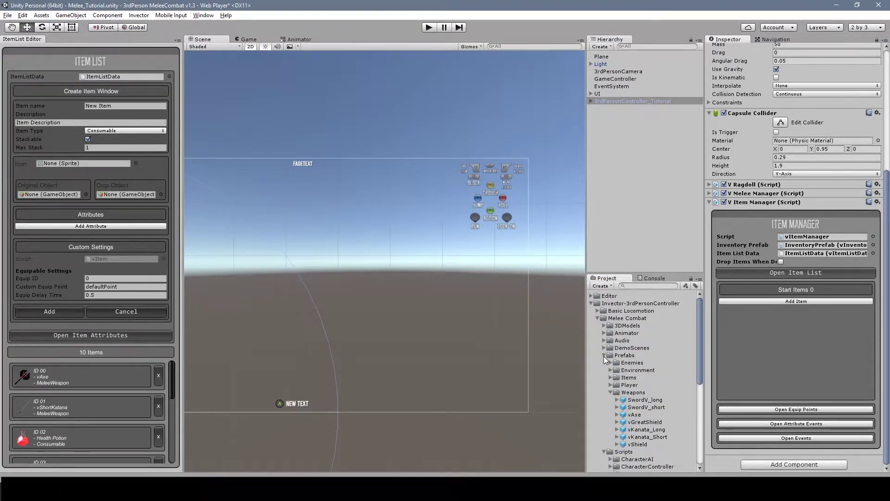
left_click(634, 414)
scroll(809, 212, "up", 2)
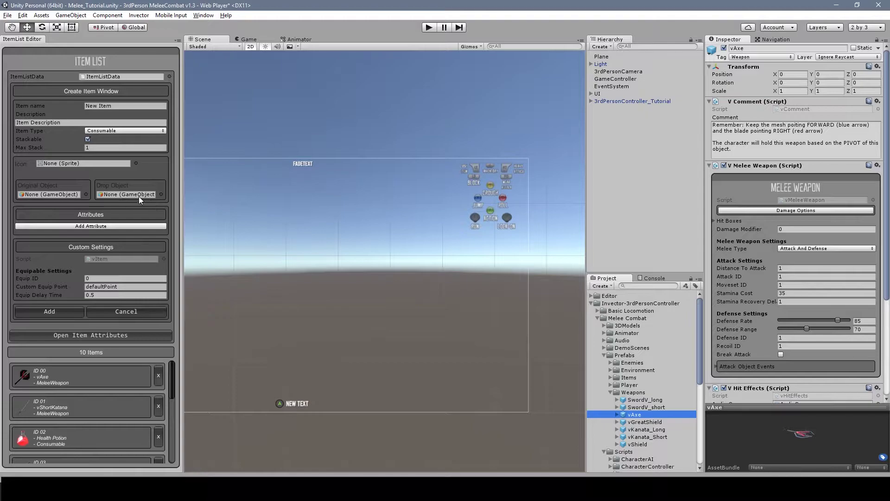
left_click(115, 187)
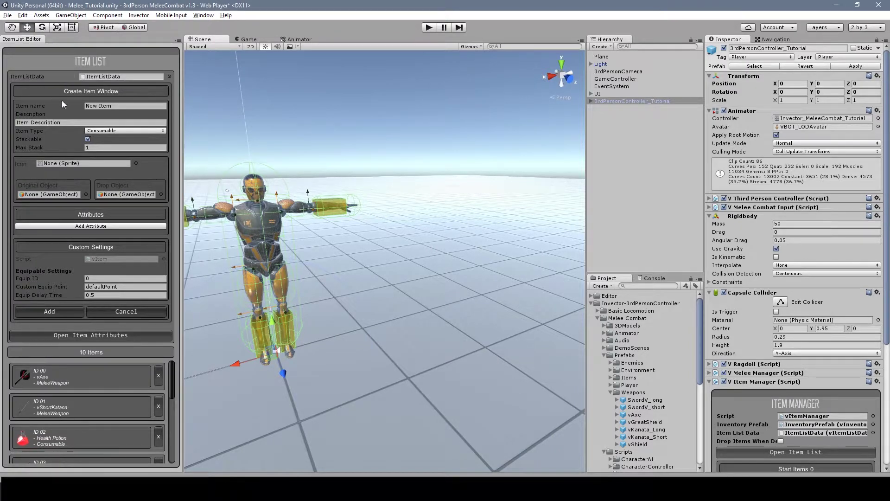
Step: Cancel the new item, expand the vAxe entry in the item list and locate its drop object prefab in the project
left_click(143, 307)
left_click(64, 150)
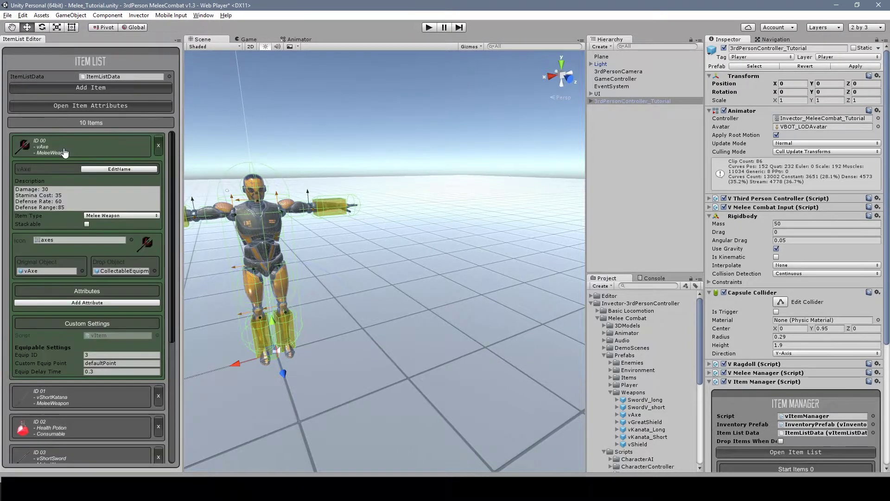
left_click(112, 271)
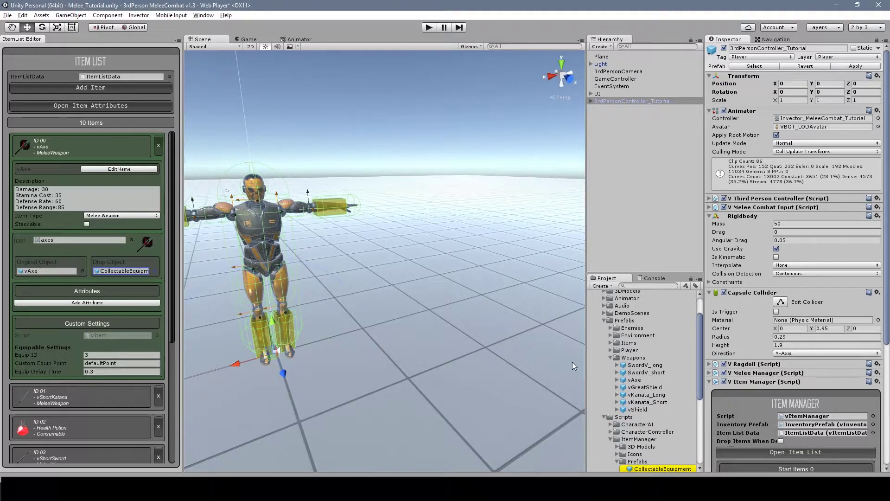
Step: Place the CollectableEquipment prefab in the scene and frame it in the view
left_click_drag(665, 472, 456, 326)
key("f")
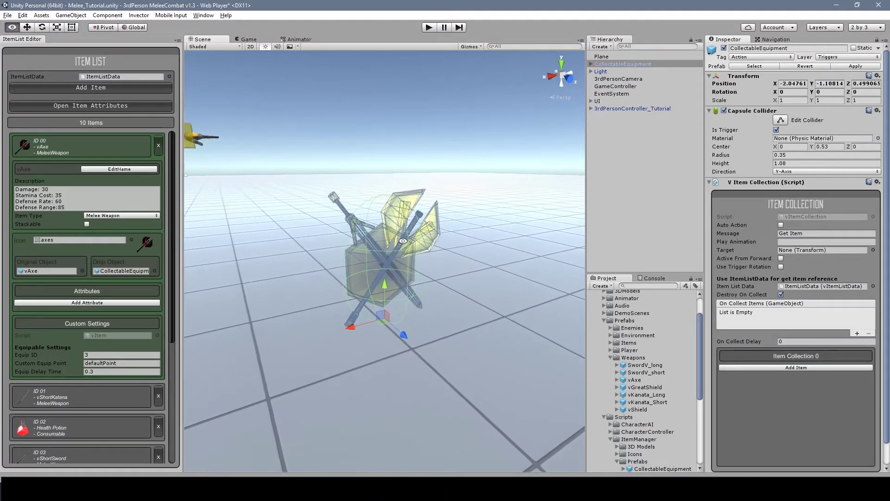
left_click_drag(486, 233, 451, 248, "alt")
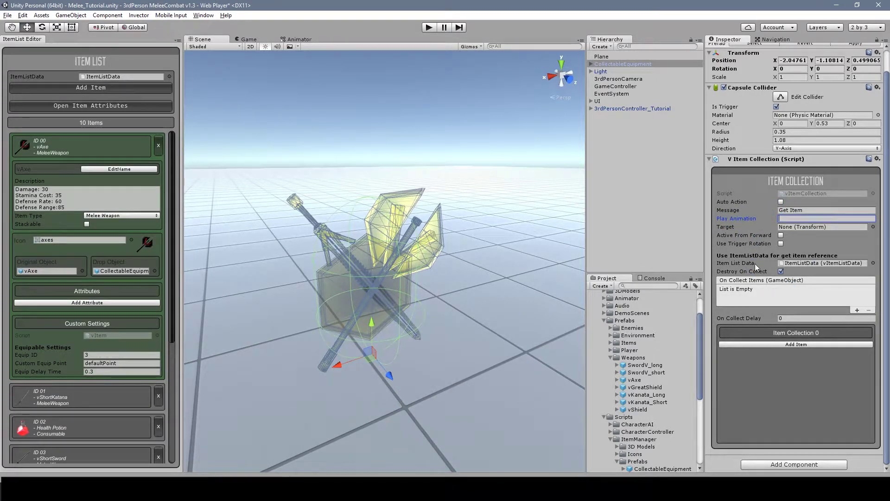
Step: Add and remove an On Collect Items event on CollectableEquipment, and check its Item Collection's selectable items before cancelling the addition
left_click(856, 310)
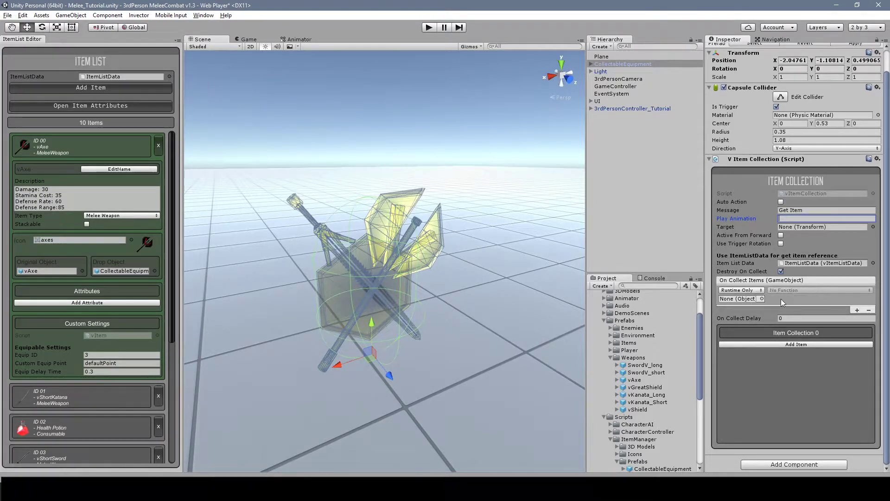
left_click(868, 310)
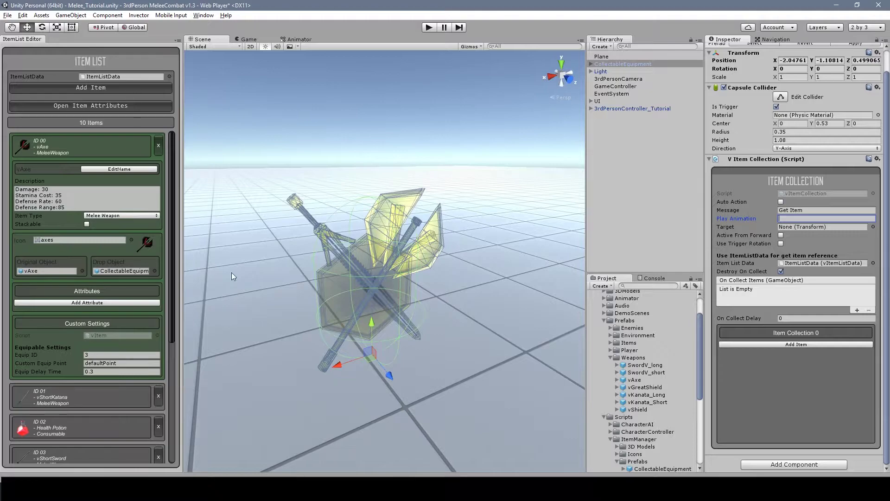
left_click(820, 343)
left_click(819, 347)
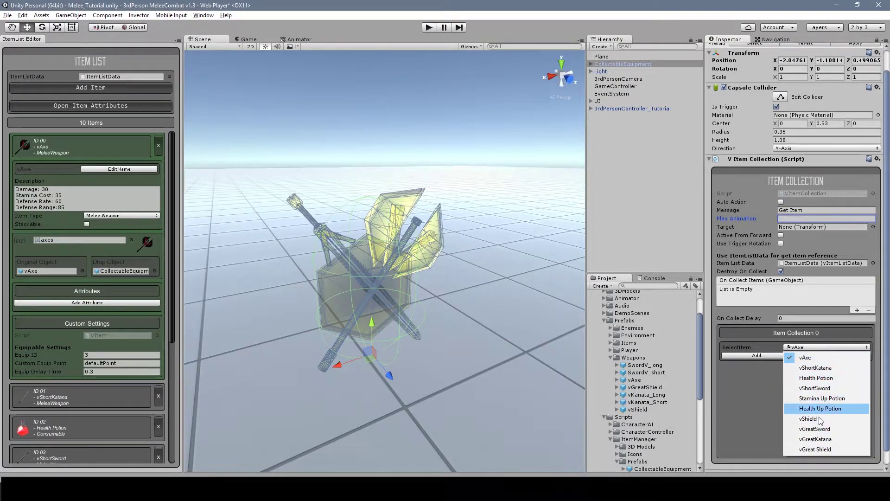
left_click(771, 382)
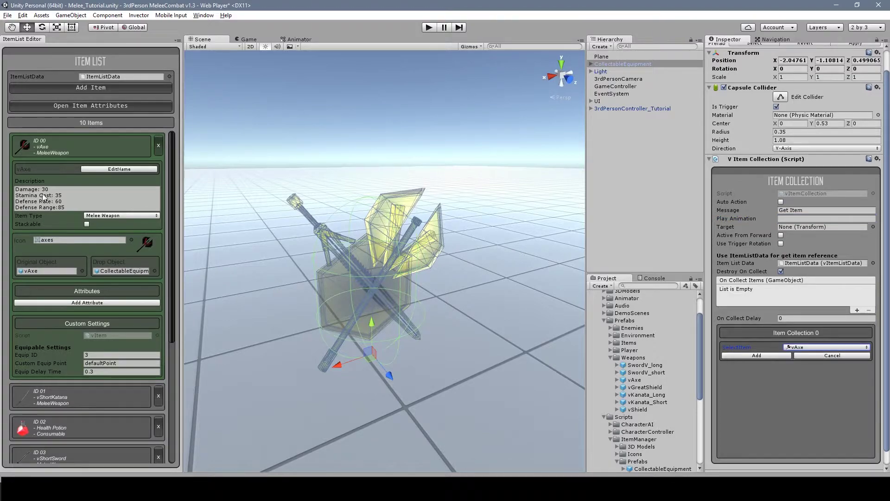
left_click(825, 357)
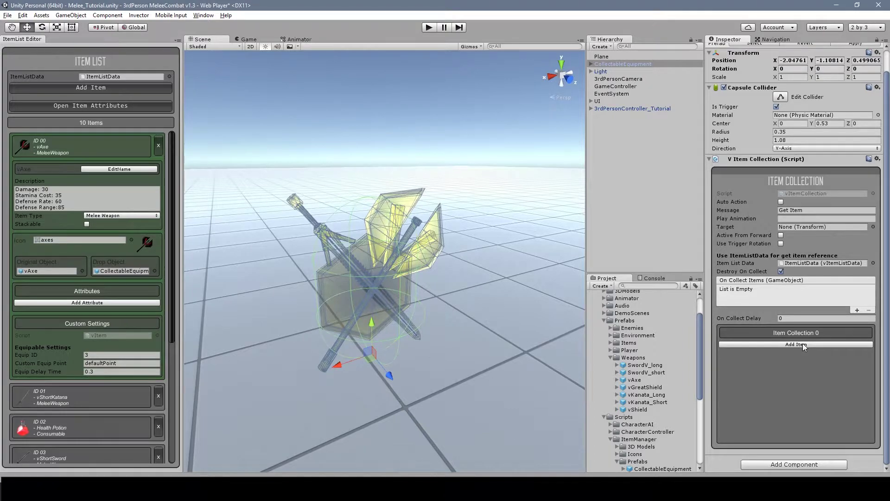
Step: Examine the CollectableEquipment model in the scene as the drop object of the vAxe item
left_click(119, 270)
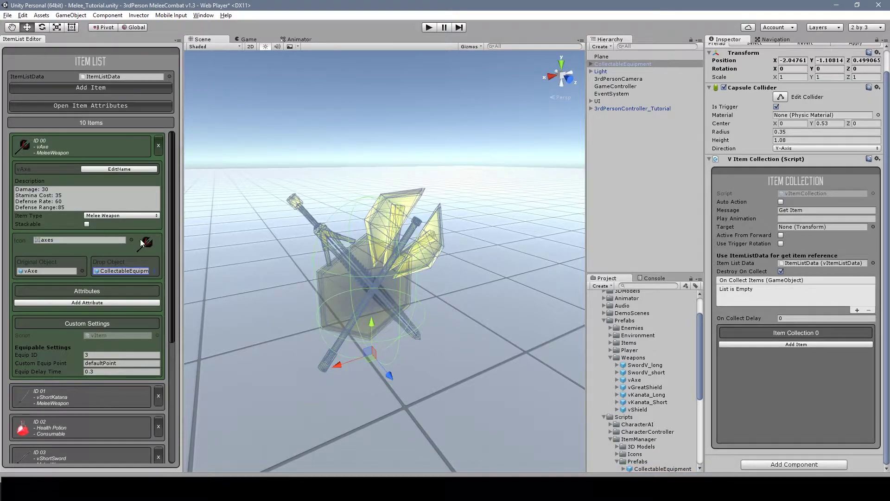
left_click_drag(455, 276, 382, 297, "alt")
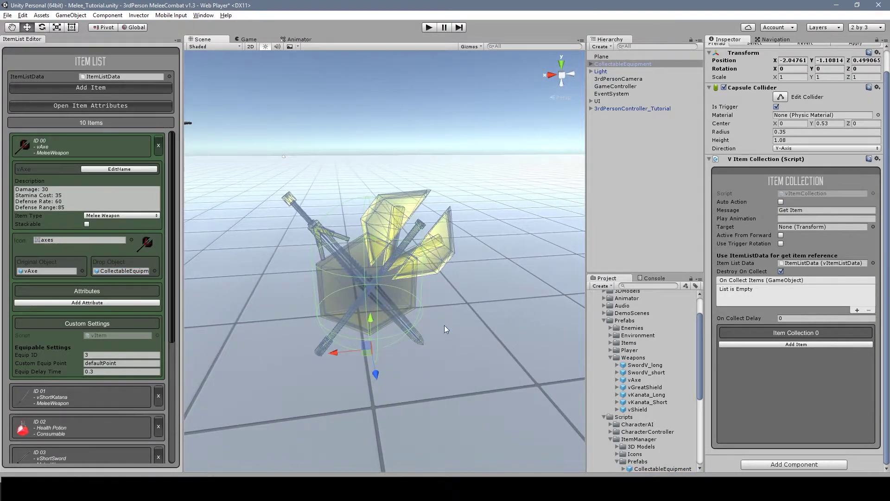
left_click_drag(445, 329, 388, 289, "alt")
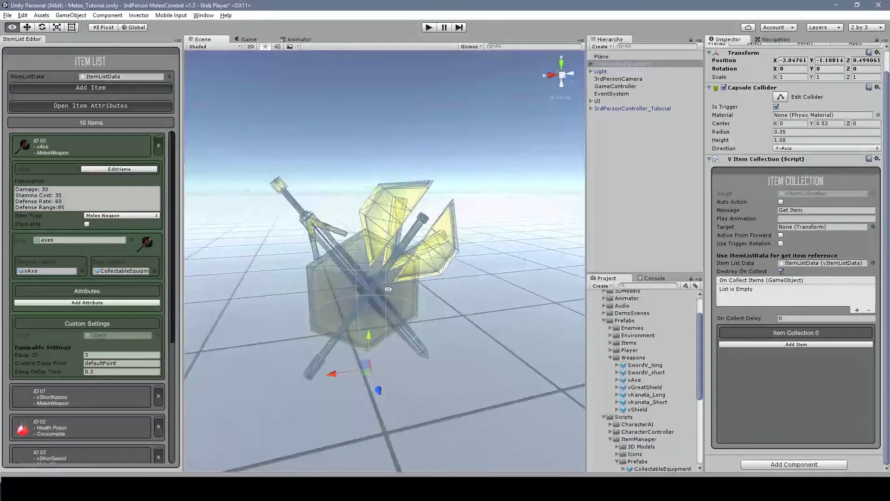
right_click_drag(402, 229, 419, 282, "alt")
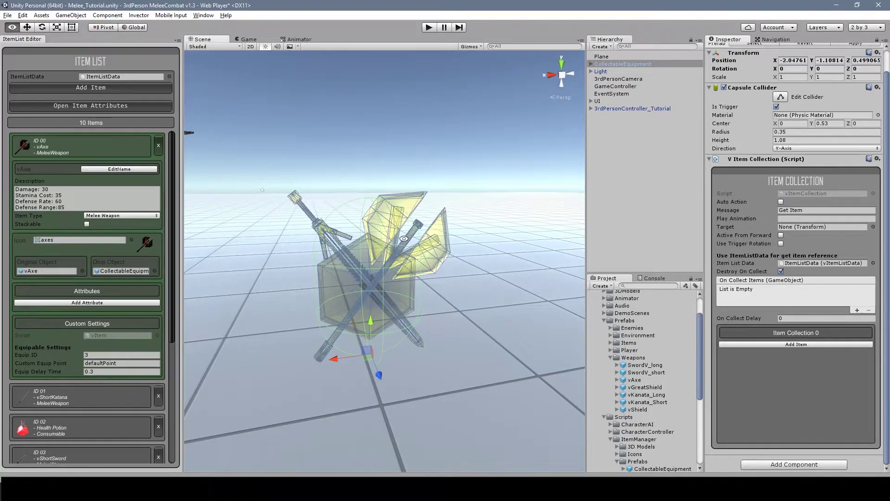
left_click_drag(403, 238, 405, 256, "alt")
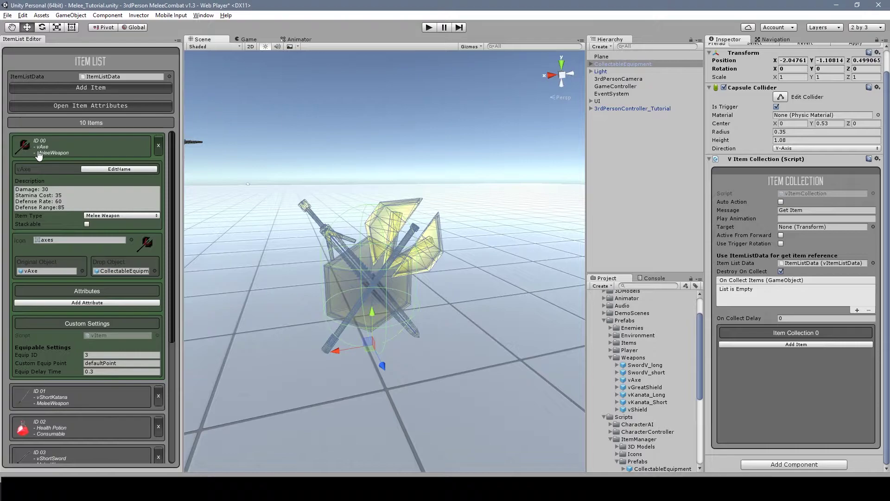
Step: Deactivate and reactivate the collectable mesh inside CollectableEquipment, and delete the CollectableEquipment instance from the scene
left_click(603, 63)
left_click(591, 64)
left_click(597, 71)
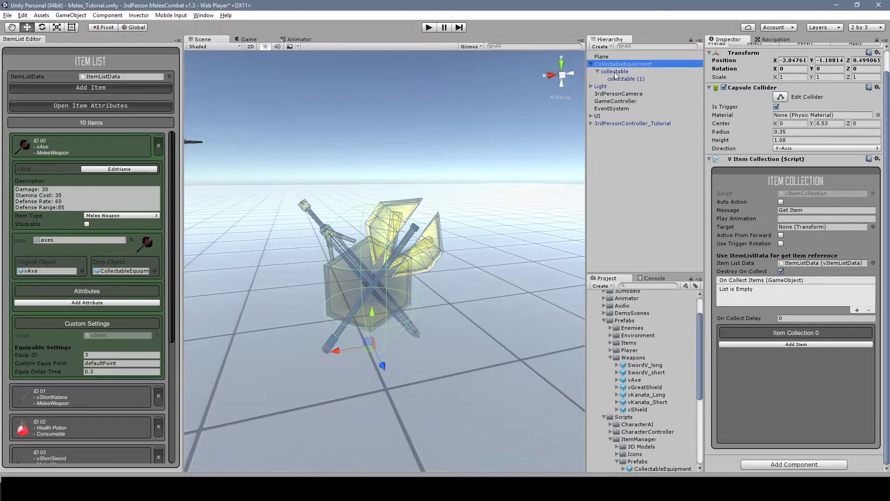
left_click(615, 71)
left_click(723, 47)
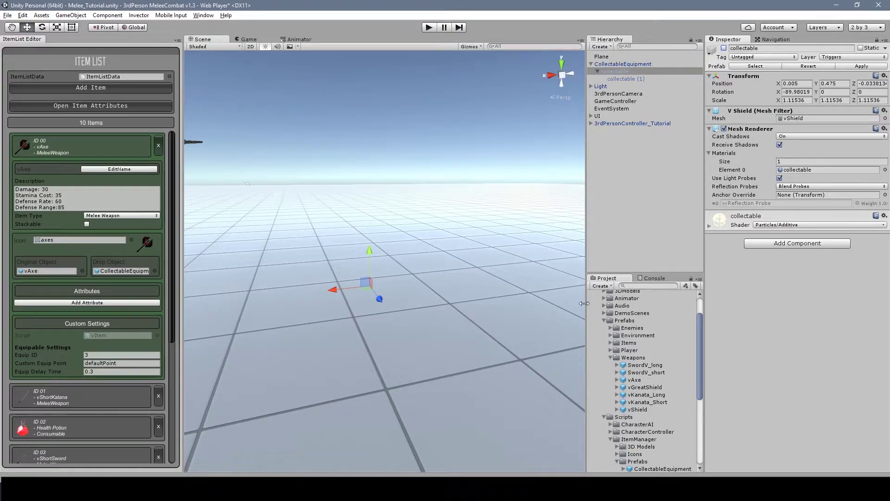
left_click(724, 48)
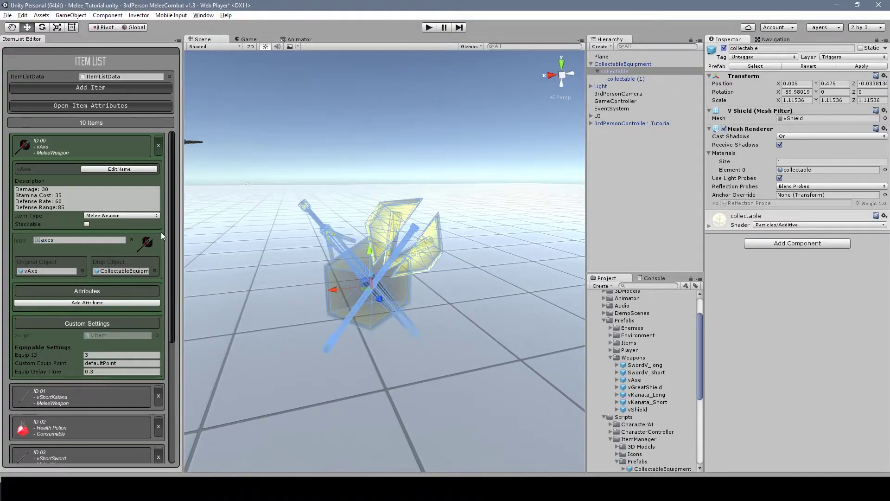
left_click(621, 66)
key("Delete")
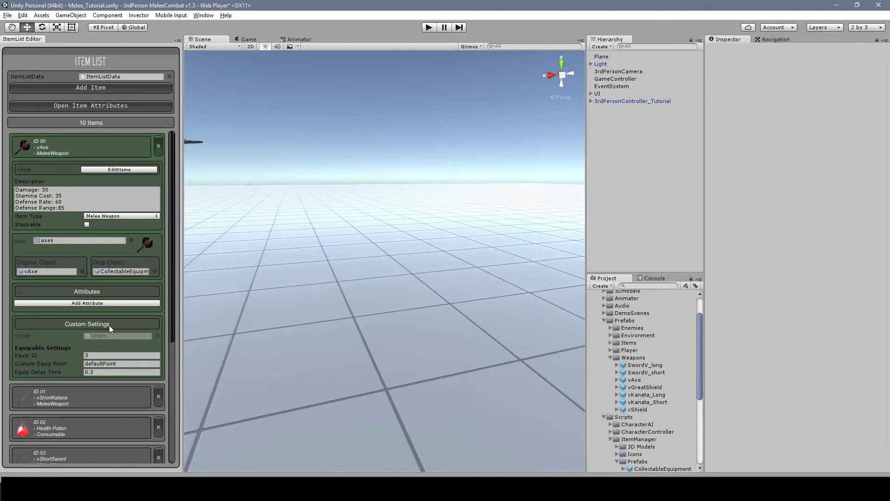
Step: Review vAxe's equipable settings and open the EquipWeapon state machine in the Animator's UpperBody layer
scroll(110, 324, "down", 2)
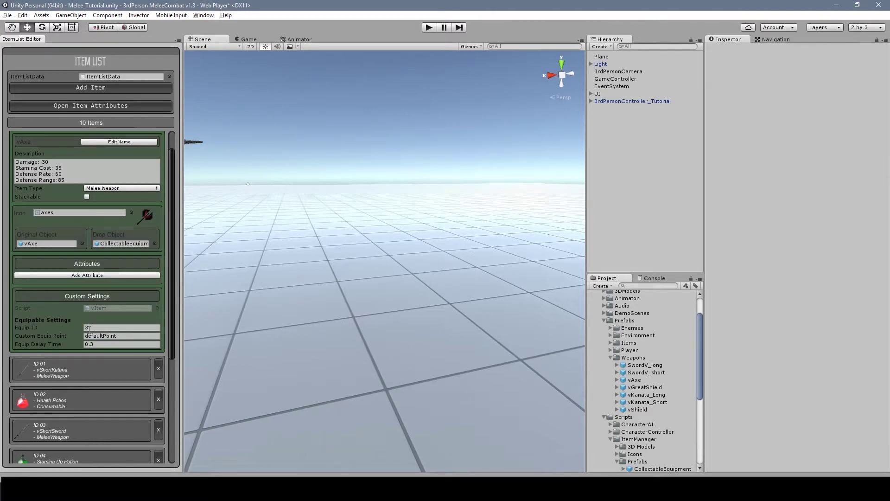
left_click(294, 39)
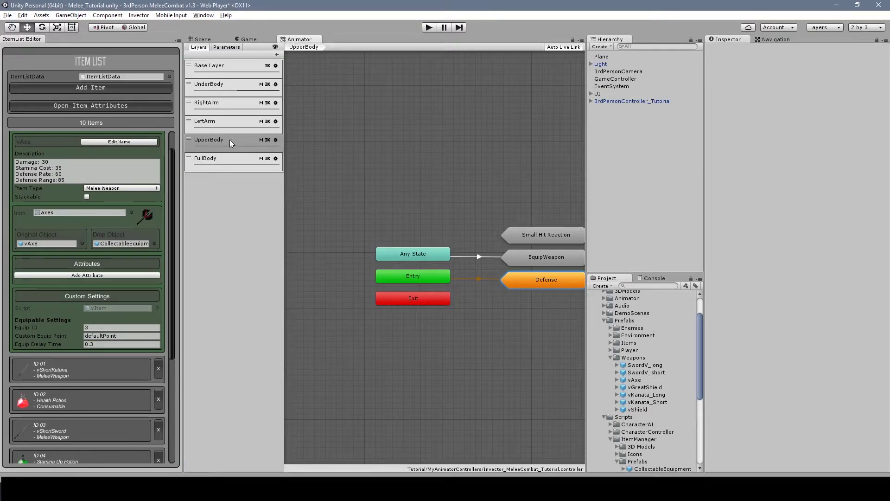
middle_click_drag(451, 153, 381, 151)
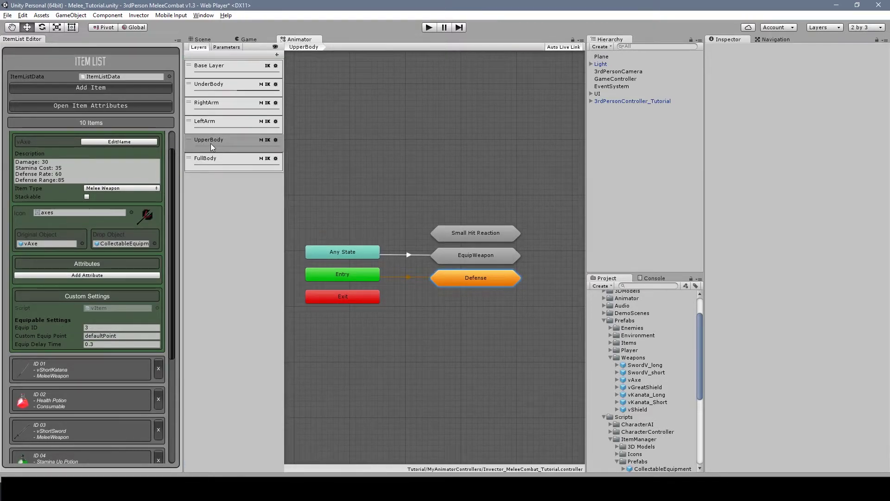
left_click(486, 256)
double_click(486, 255)
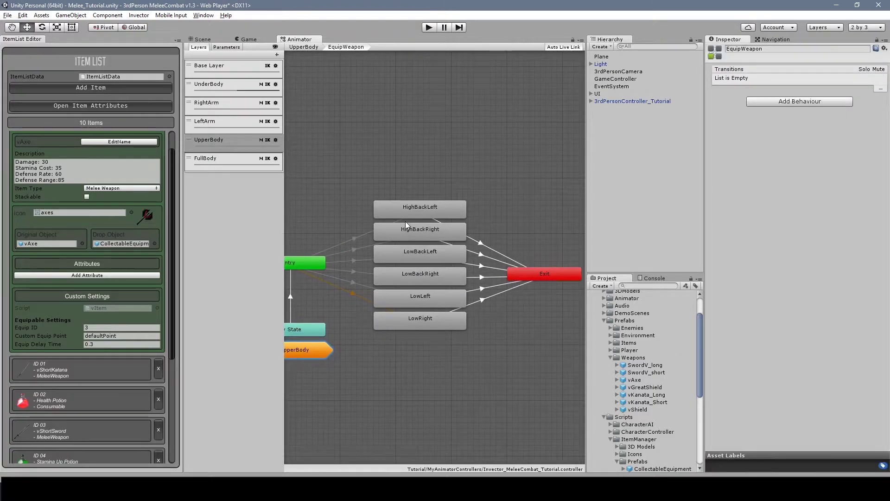
Step: Locate the HighBackLeft state's Draw Weapon HighLeft motion in the project and play its animation preview
left_click(422, 208)
left_click(817, 69)
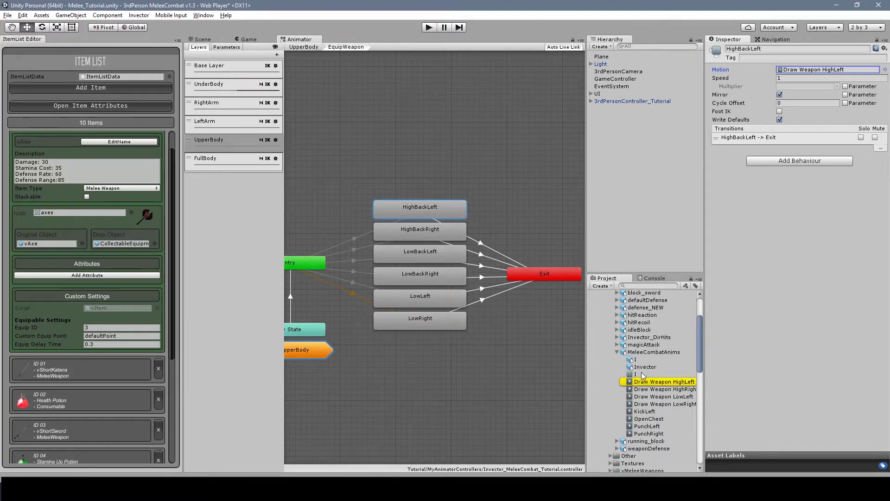
left_click(654, 382)
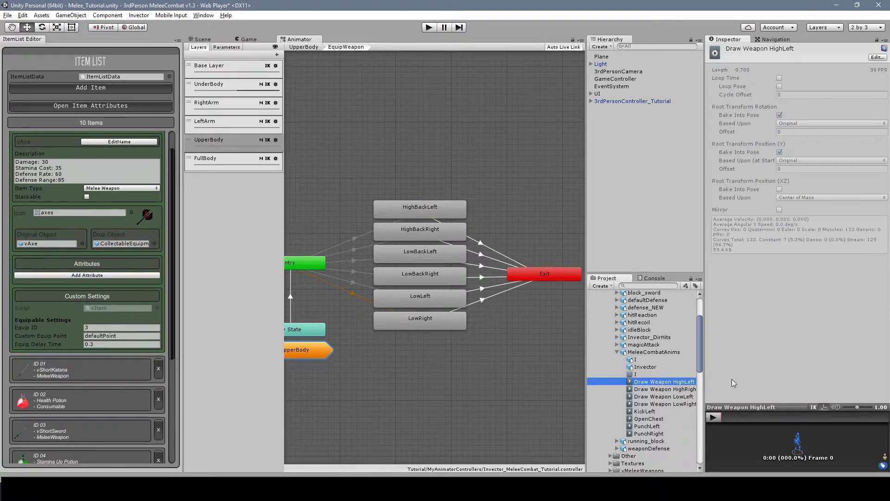
left_click(716, 229)
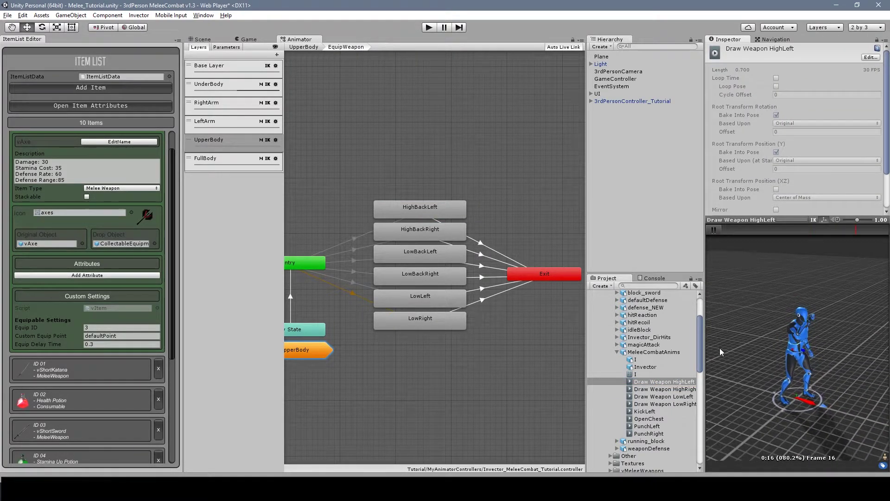
Step: Preview the Draw Weapon HighRight, LowLeft and LowRight animations, viewing the LowRight draw up close from another angle
left_click(667, 389)
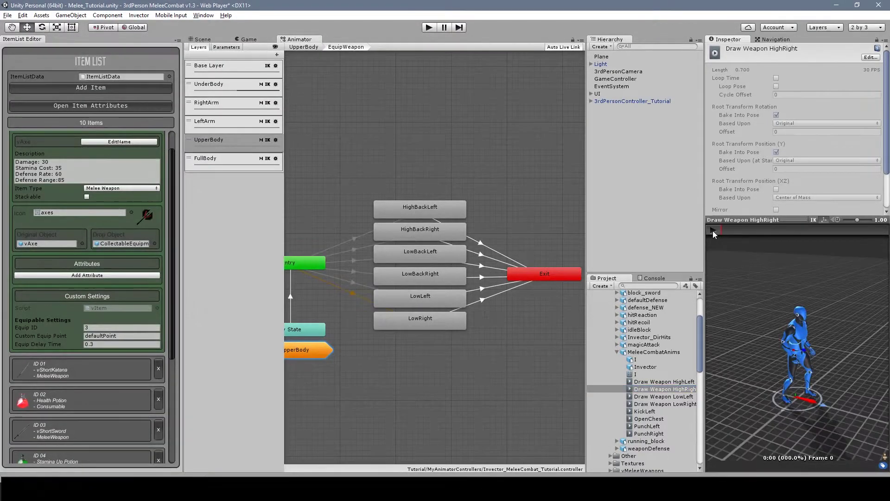
left_click(674, 396)
left_click(716, 230)
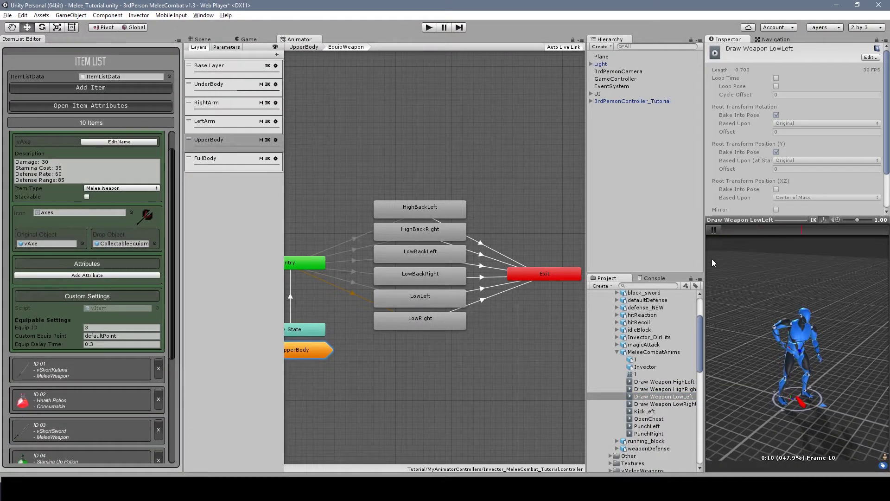
left_click(674, 404)
left_click(716, 230)
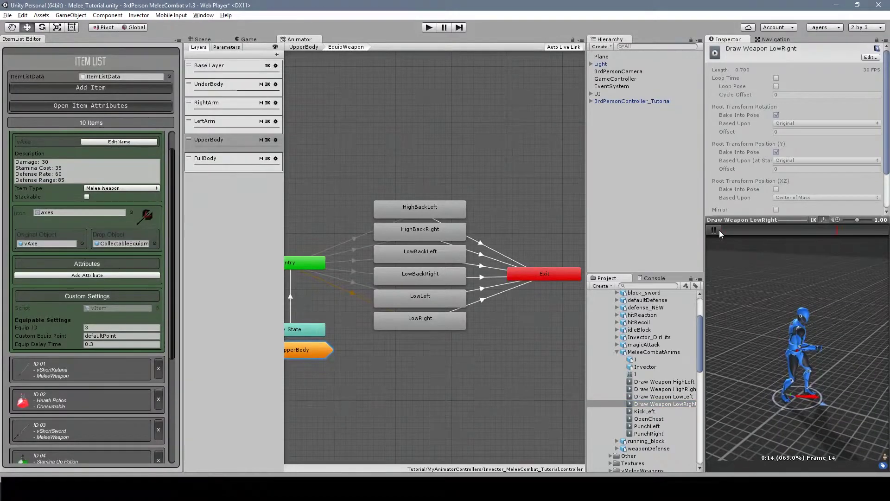
left_click_drag(867, 301, 815, 325, "alt")
right_click_drag(816, 325, 853, 342, "alt")
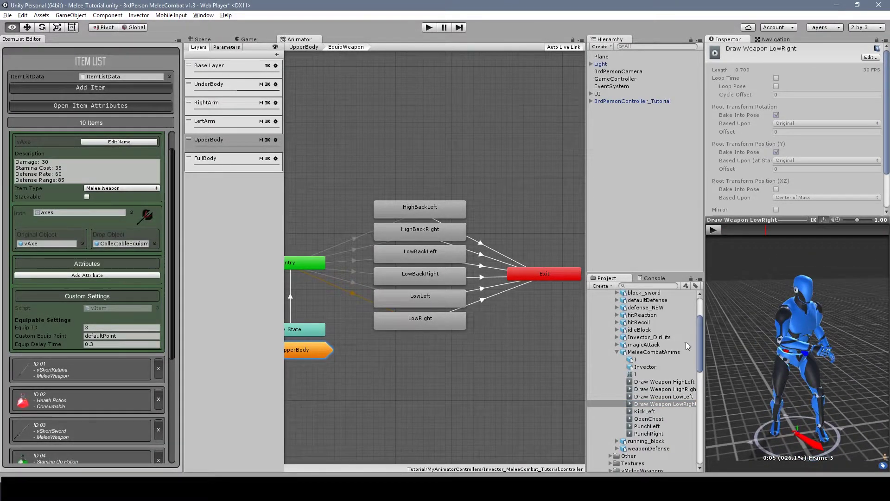
Step: Inspect the LowRight state's motion and the EquipItemID condition on the transition from Entry to LowBackLeft
middle_click_drag(448, 343, 501, 311)
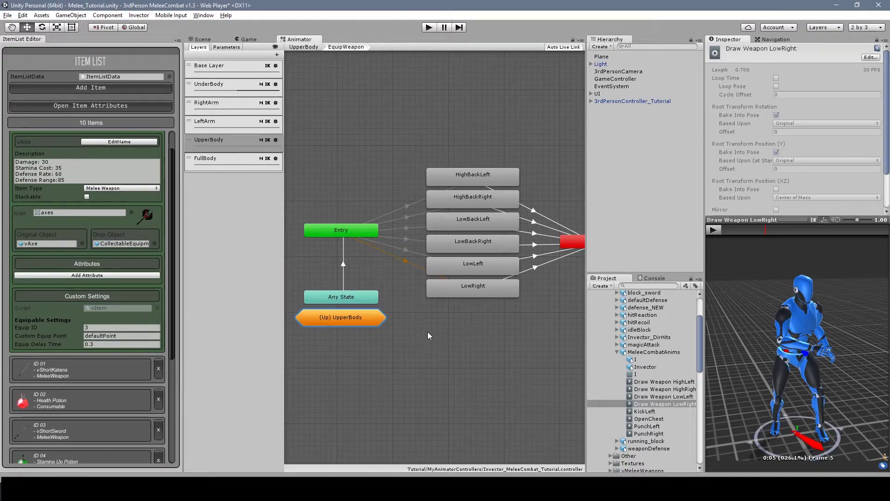
left_click(471, 289)
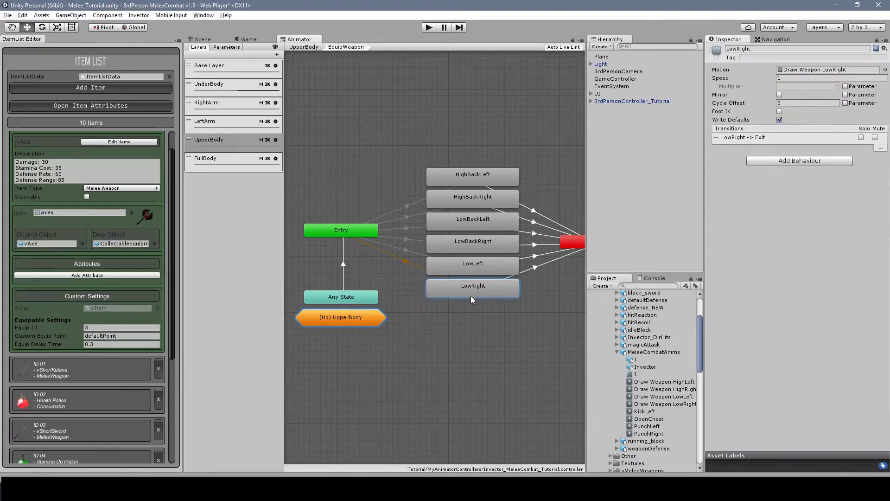
left_click(405, 227)
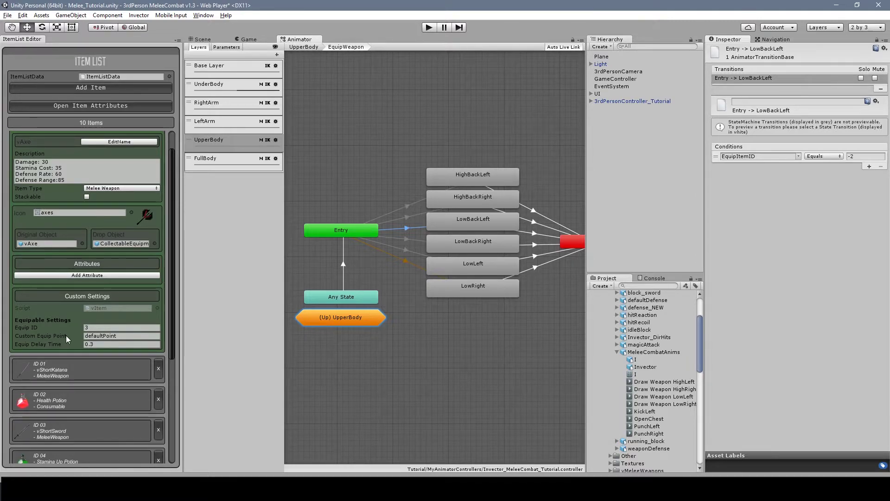
Step: Frame 3rdPersonController_Tutorial in the scene and open the equip points of its Item Manager
left_click(618, 102)
left_click(200, 39)
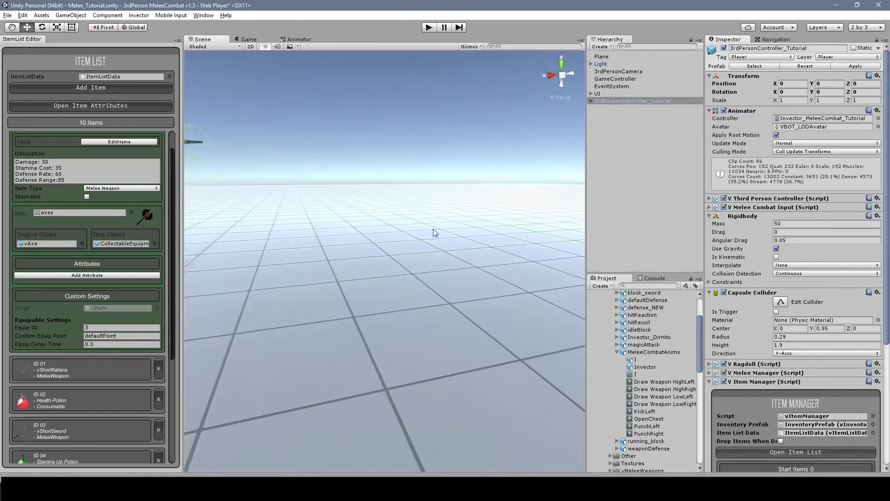
double_click(623, 101)
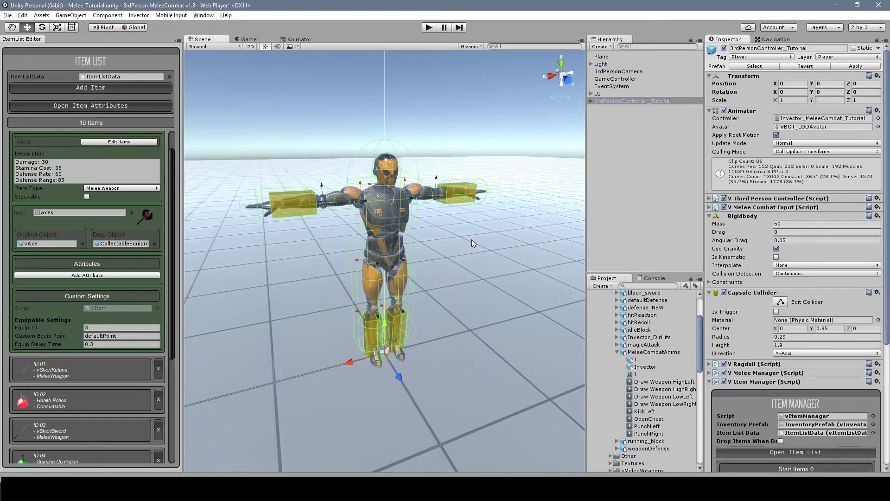
scroll(886, 297, "down", 5)
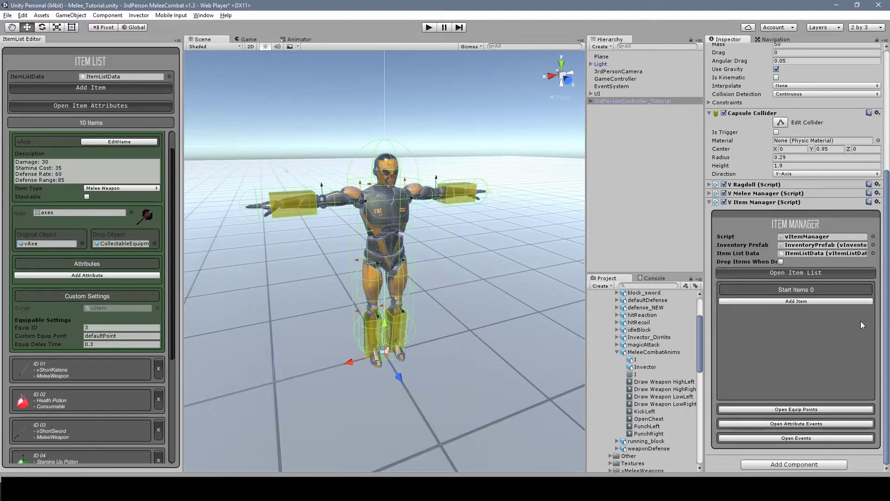
scroll(647, 338, "up", 4)
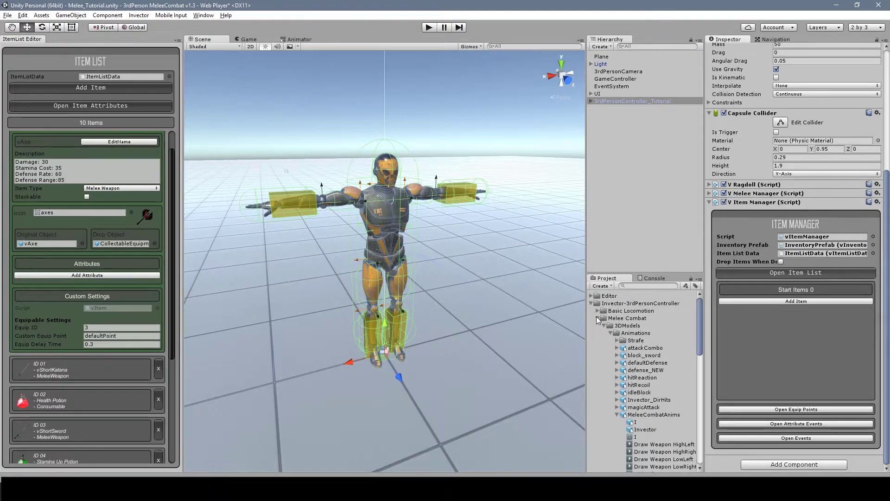
left_click(597, 318)
left_click(775, 410)
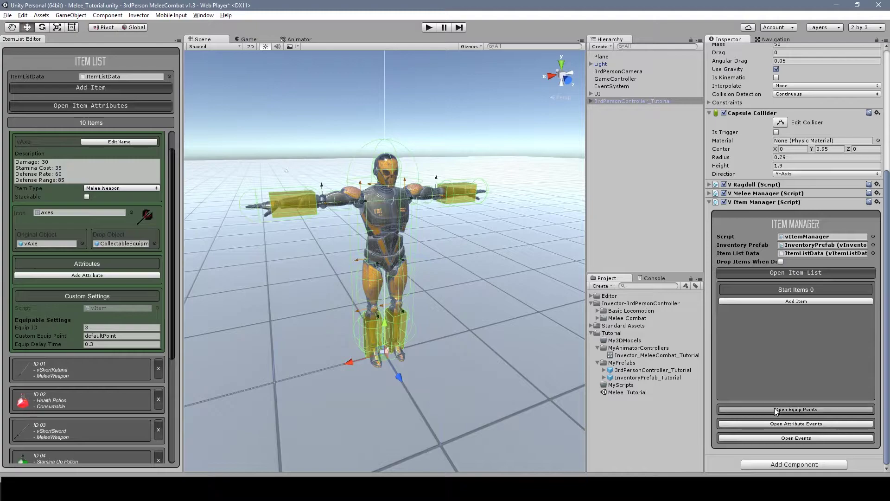
scroll(783, 399, "down", 4)
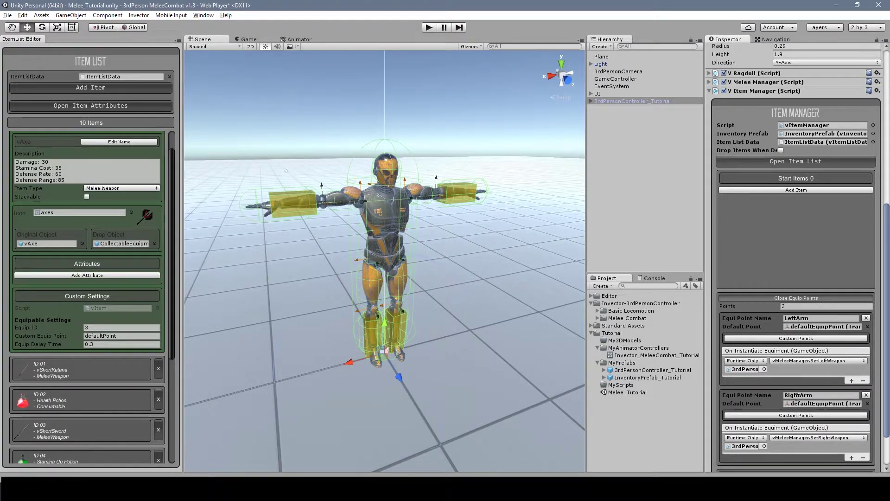
Step: Locate the default equip points of LeftArm and RightArm, and view the left hand's defaultEquipPoint up close in the scene
left_click(803, 327)
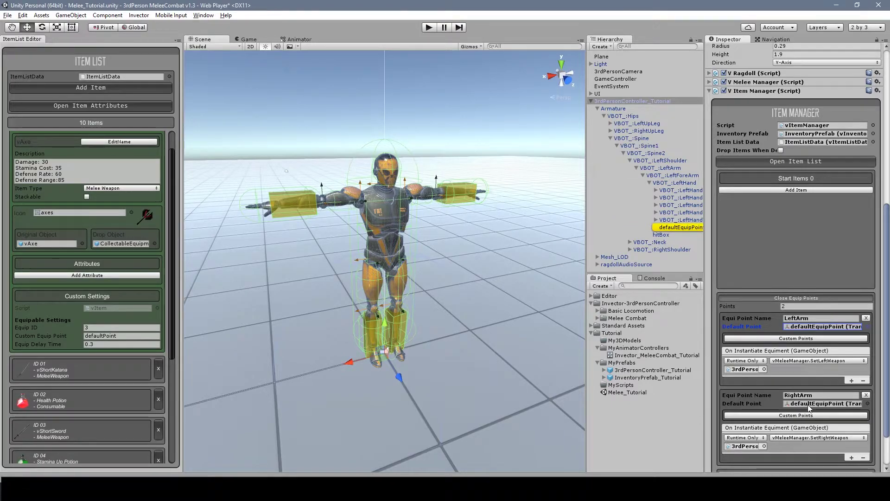
left_click(809, 403)
double_click(677, 180)
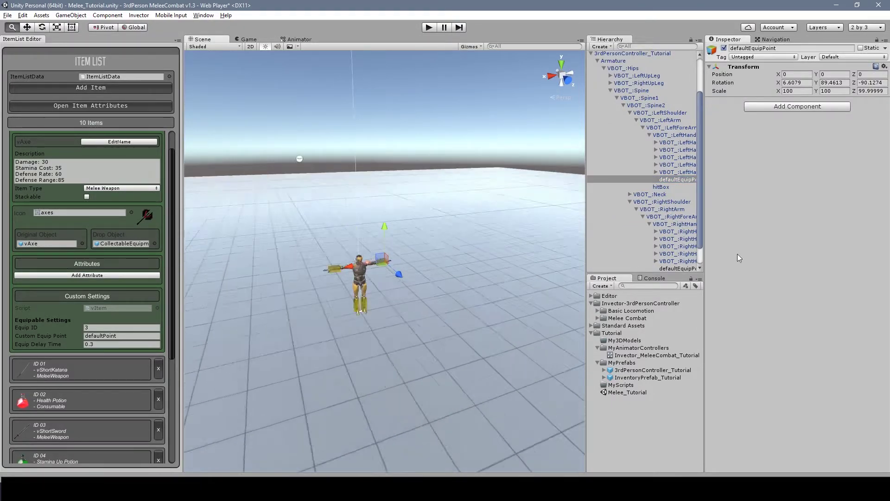
right_click_drag(739, 258, 880, 258, "alt")
right_click_drag(312, 267, 544, 258, "alt")
left_click_drag(544, 258, 291, 267, "alt")
Step: Place the SwordV_long, SwordV_short and vAxe prefabs from the Melee Combat Weapons folder in the scene
left_click(591, 333)
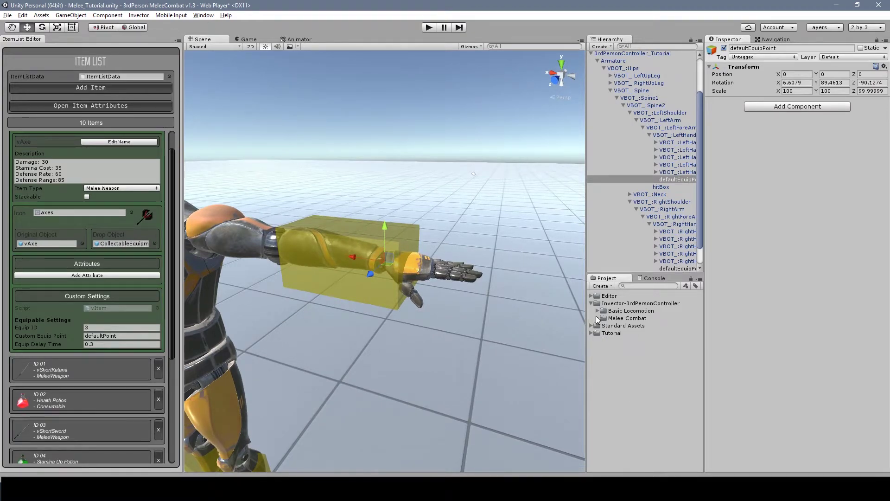
left_click(598, 319)
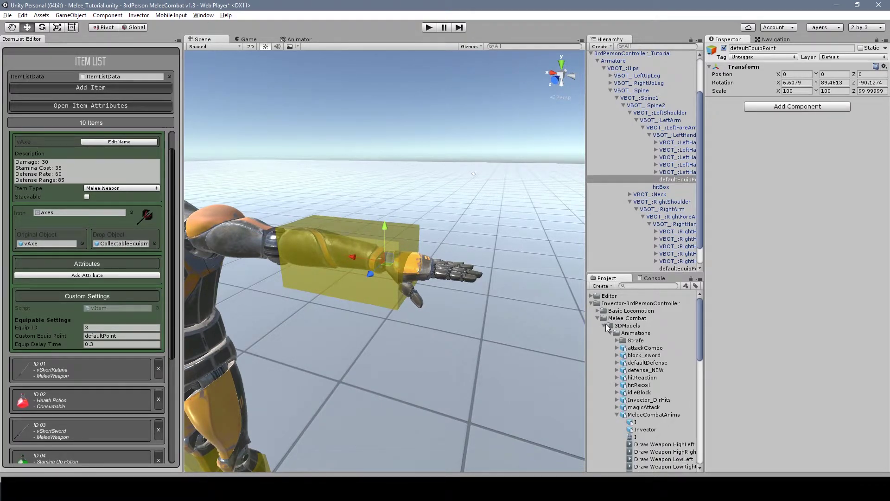
left_click(604, 333)
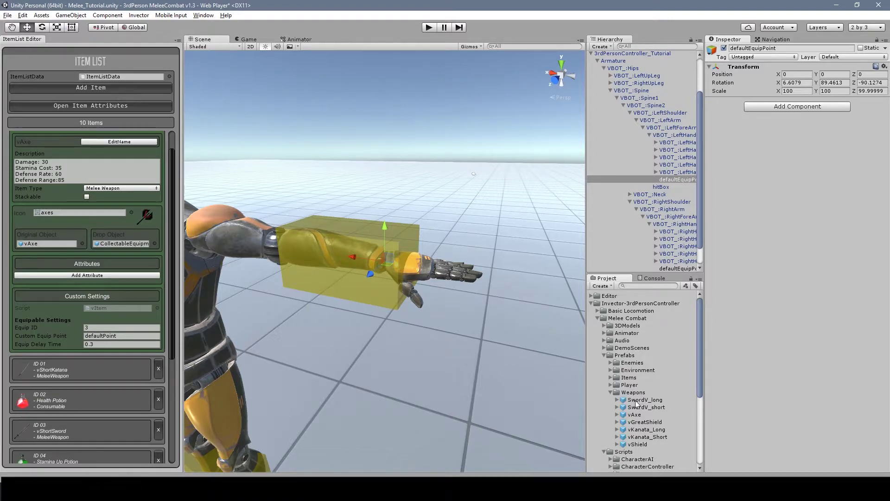
left_click_drag(647, 400, 489, 369)
left_click_drag(662, 407, 551, 387)
middle_click_drag(532, 410, 404, 282)
Step: Parent SwordV_long to the left hand's defaultEquipPoint and set its position to 0, 0, 0
double_click(621, 70)
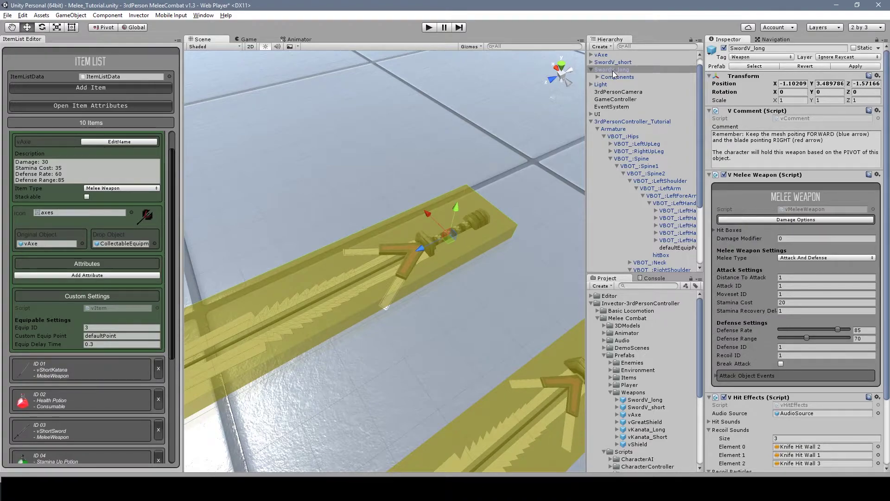
left_click_drag(608, 68, 676, 247)
left_click(787, 84)
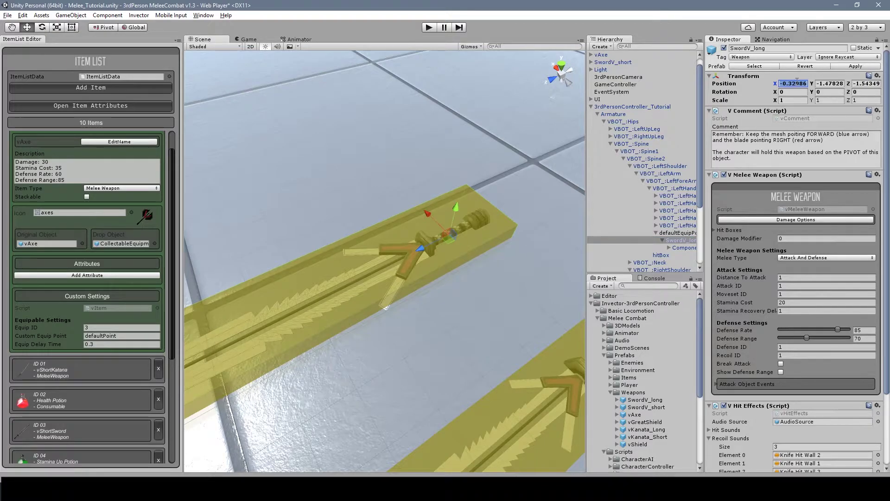
type("0")
key("Tab")
type("0")
key("Tab")
type("0")
key("Tab")
Step: Move the left hand's defaultEquipPoint into the palm, to about X 1.28, Y 11.05, Z -0.01
left_click(677, 233)
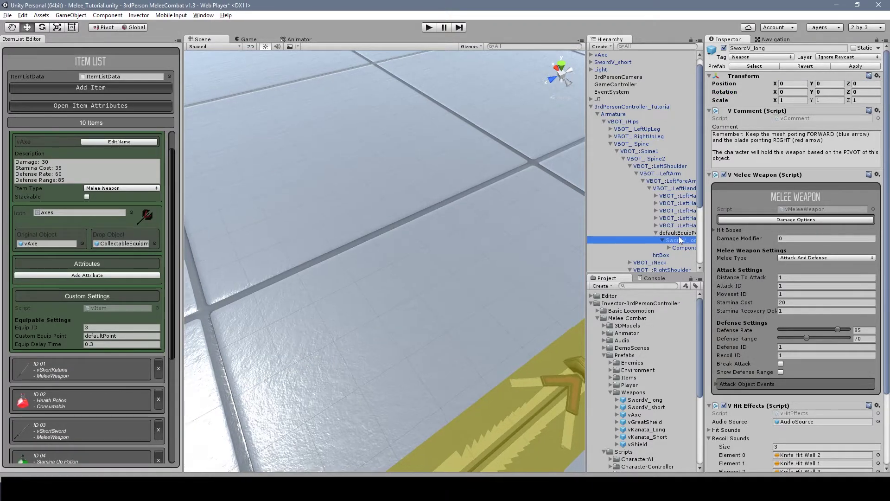
scroll(537, 221, "down", 8)
scroll(537, 221, "up", 8)
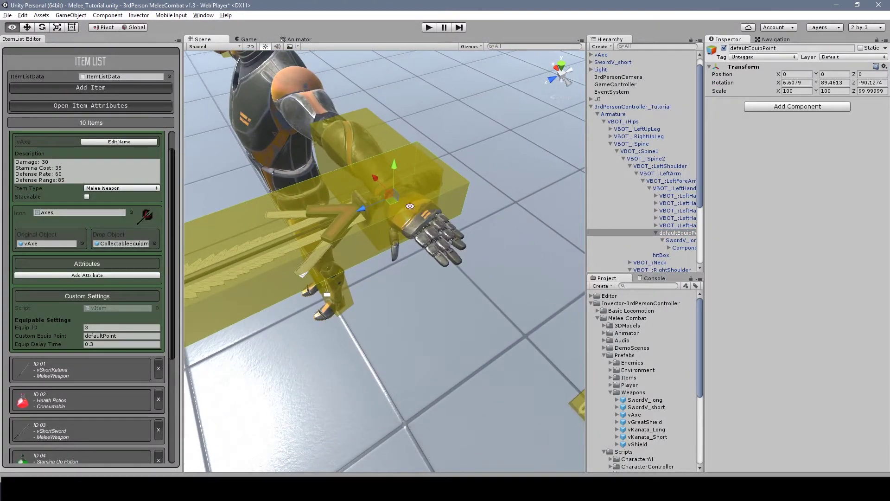
scroll(536, 221, "up", 3)
left_click_drag(381, 179, 352, 182)
left_click_drag(402, 192, 404, 185)
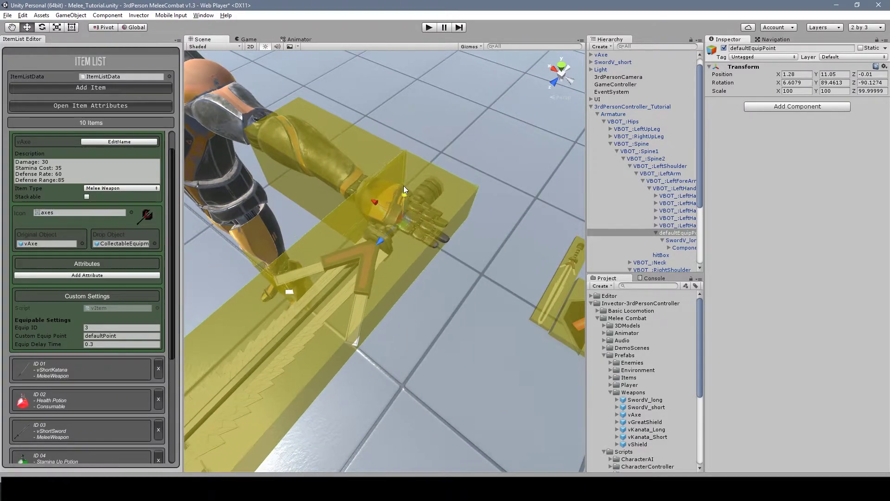
scroll(404, 185, "down", 3)
middle_click_drag(404, 186, 491, 121)
left_click_drag(518, 142, 385, 229, "alt")
Step: Replace SwordV_long under the left hand's defaultEquipPoint with SwordV_short and set the short sword's position to 0, 0, 0
left_click(678, 241)
key("Delete")
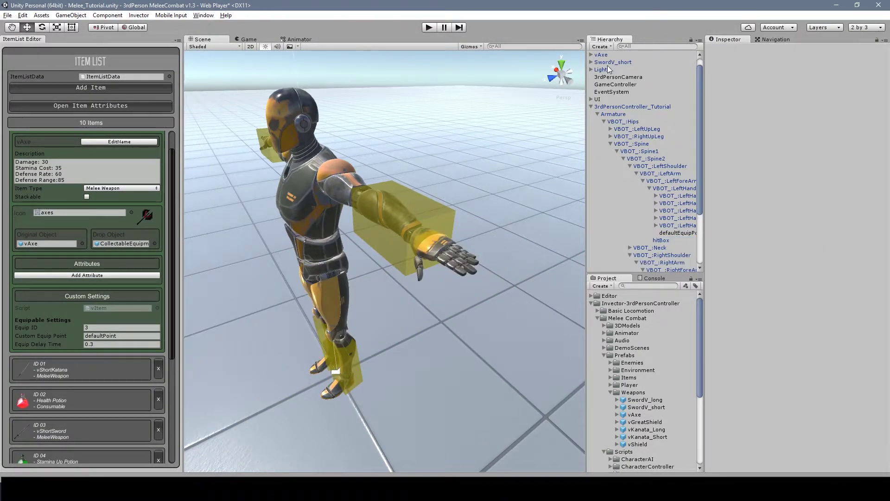
left_click_drag(610, 62, 687, 234)
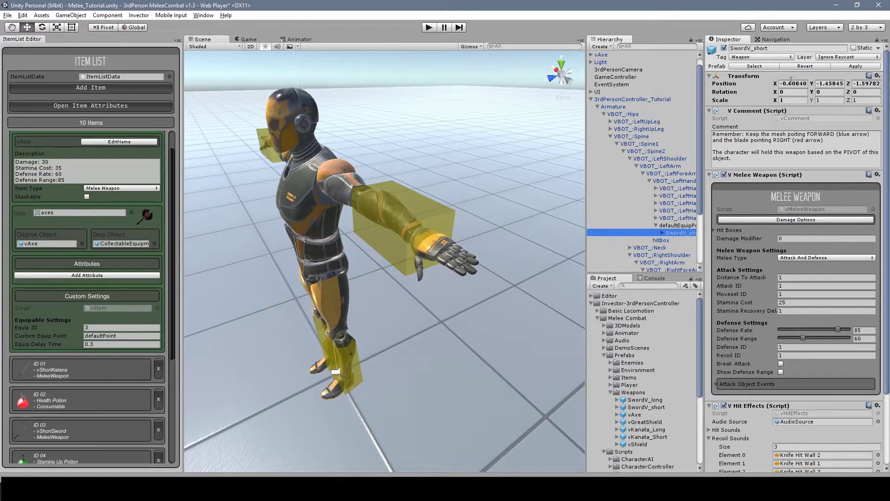
left_click(791, 82)
type("0")
key("Tab")
type("0")
key("Tab")
type("0")
left_click_drag(448, 226, 449, 254, "alt")
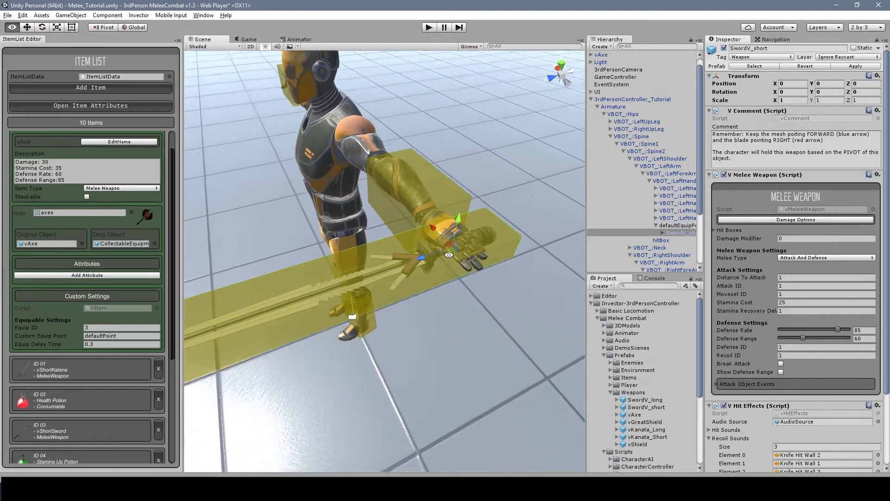
scroll(448, 255, "down", 5)
Step: Replace SwordV_short under the left hand's defaultEquipPoint with vAxe and set the axe's X position to 0
left_click(678, 233)
key("Delete")
left_click(601, 55)
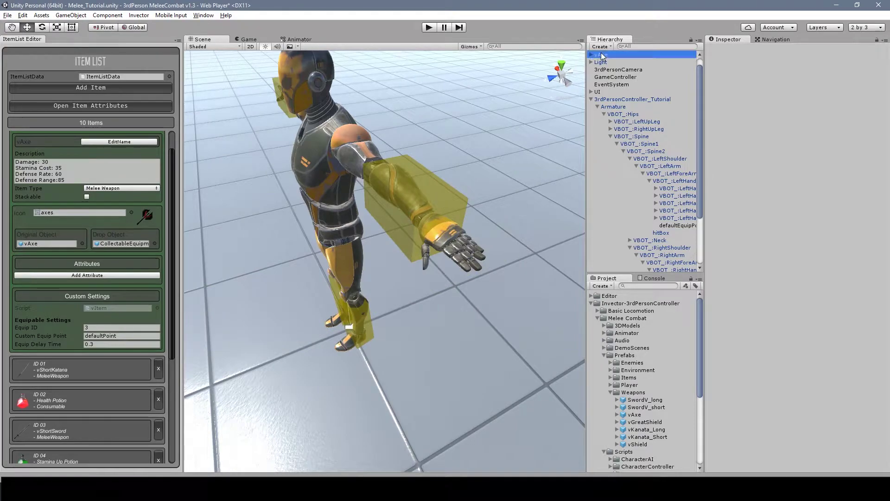
left_click_drag(602, 55, 676, 218)
left_click(792, 83)
type("0")
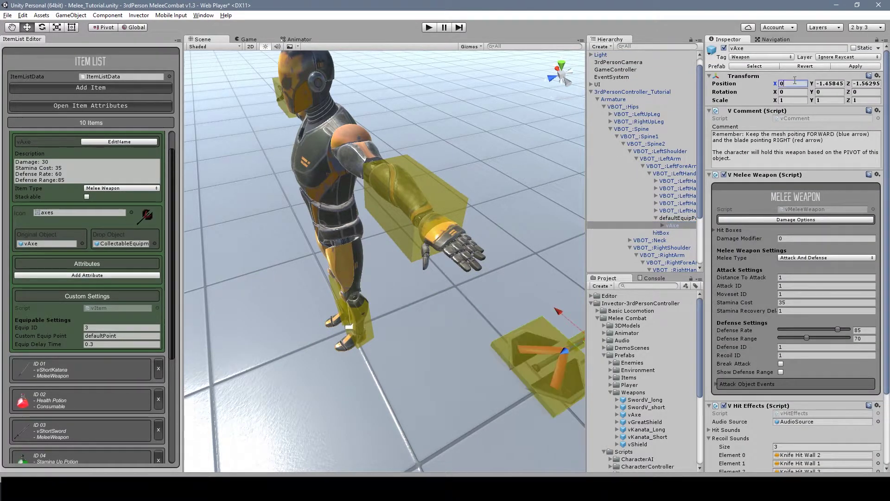
scroll(307, 307, "up", 5)
left_click_drag(307, 307, 333, 296, "alt")
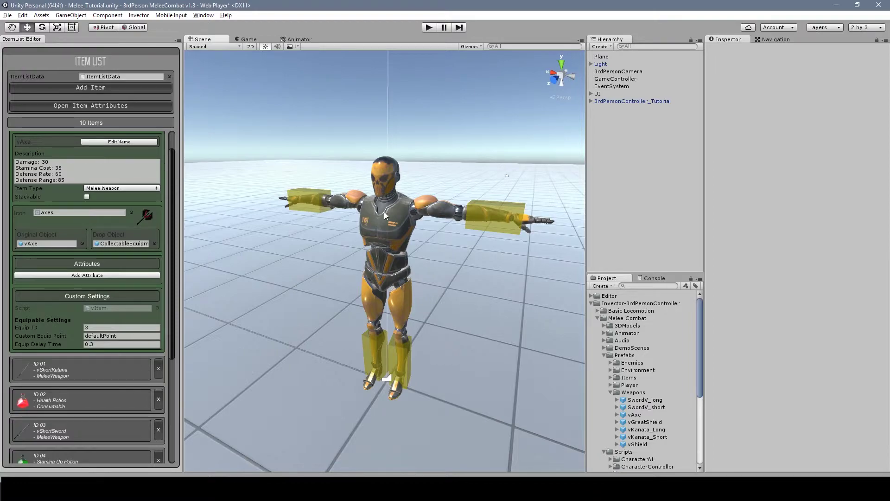
Step: Collapse the vAxe entry in the item list and review the Health Potion's stacking, drop object, attribute and equipable settings
left_click_drag(470, 224, 460, 237, "alt")
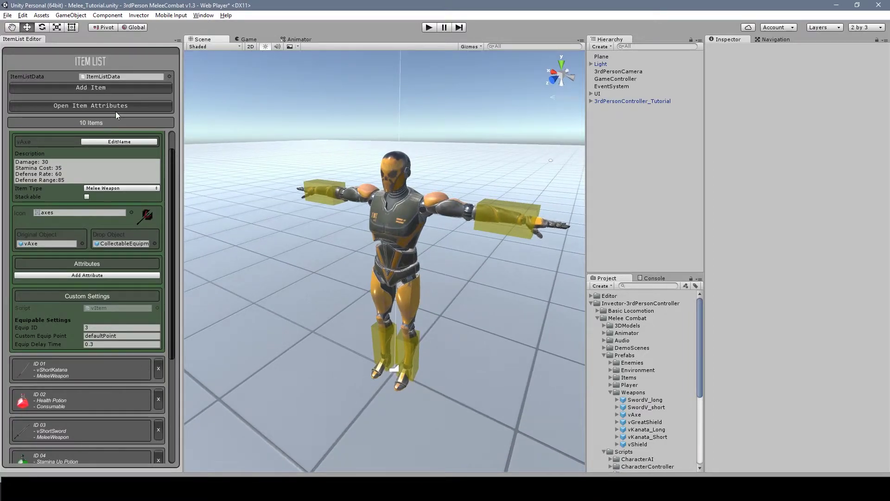
scroll(110, 141, "up", 1)
left_click(66, 154)
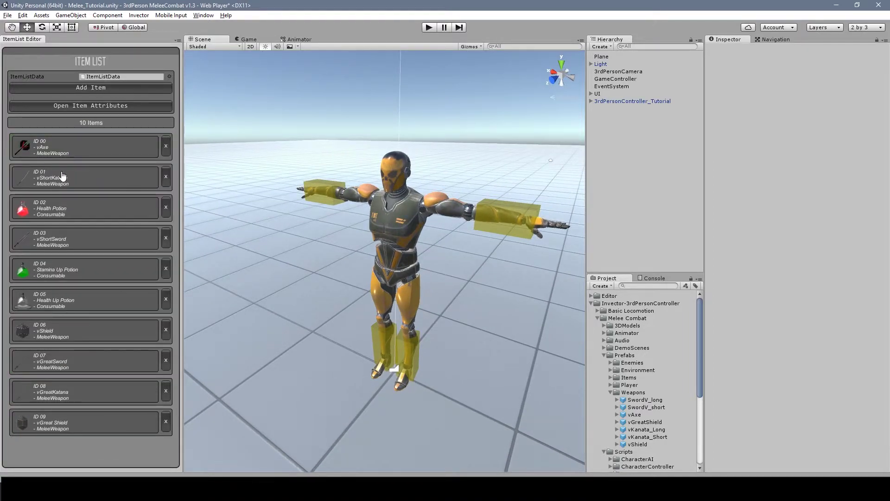
left_click(61, 209)
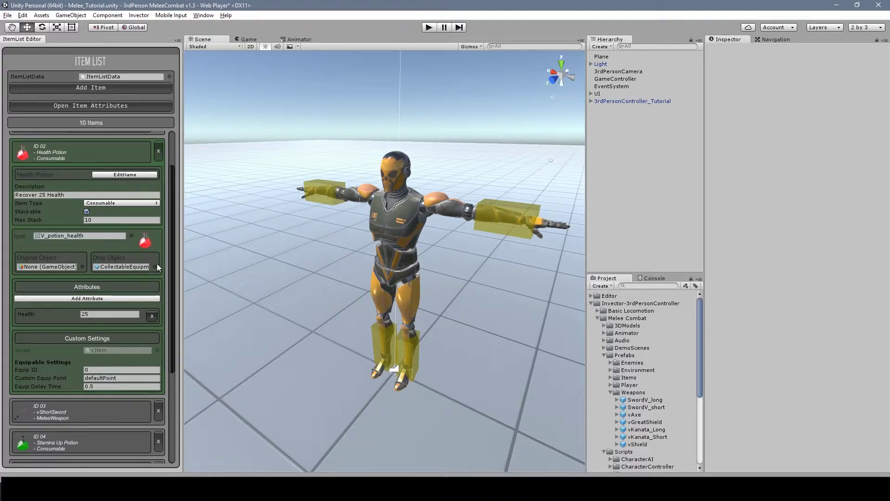
scroll(163, 270, "down", 1)
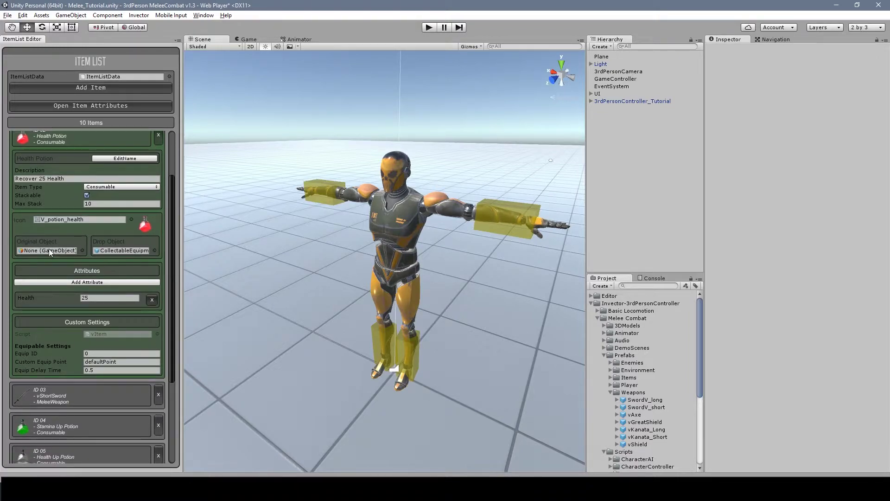
scroll(39, 265, "up", 2)
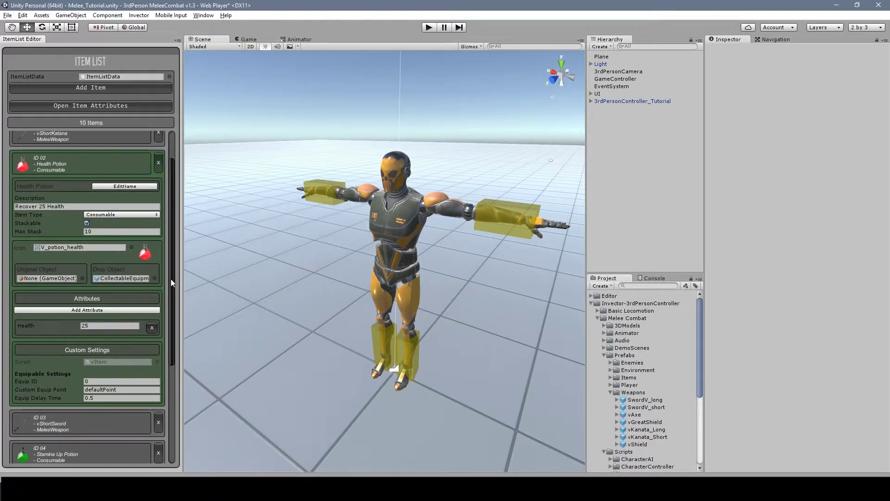
scroll(171, 279, "down", 1)
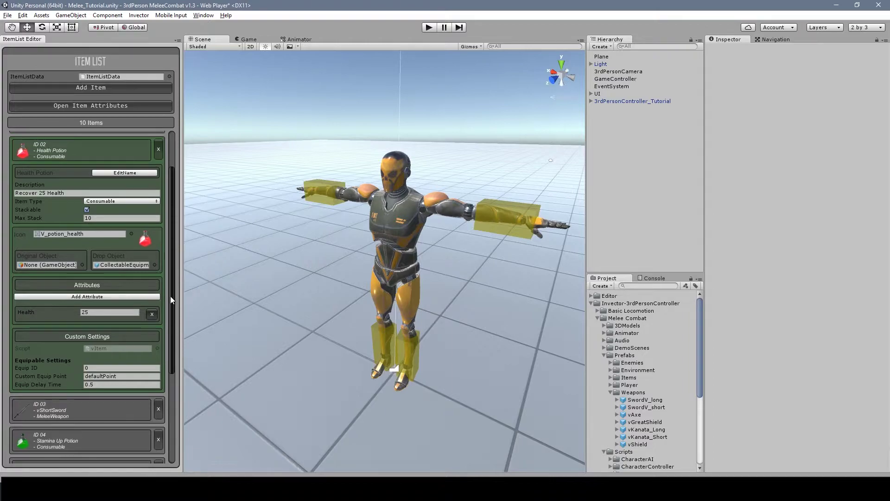
Step: Expand the item attributes list and view the form for creating a new attribute, cancelling without creating one
scroll(171, 297, "up", 1)
scroll(171, 296, "up", 1)
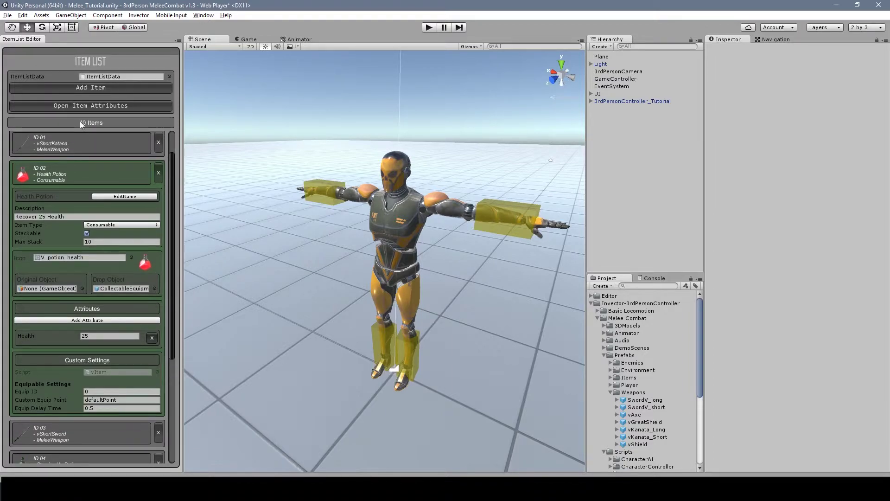
left_click(79, 106)
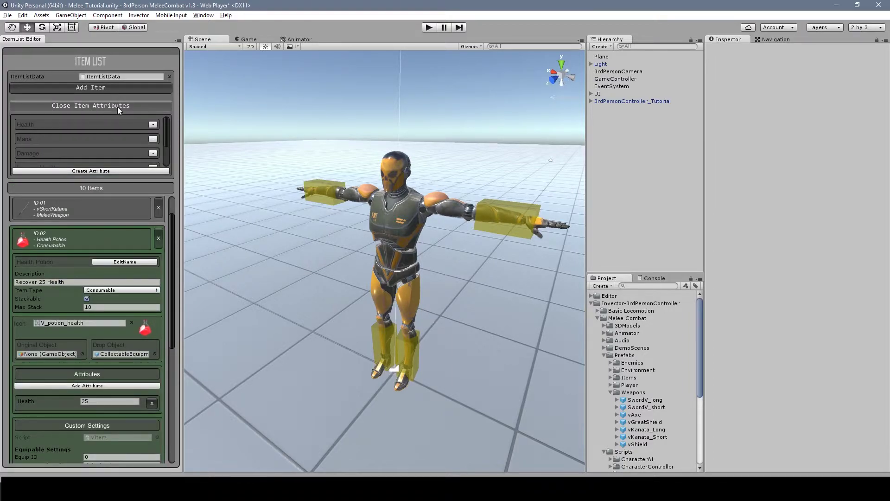
left_click(76, 171)
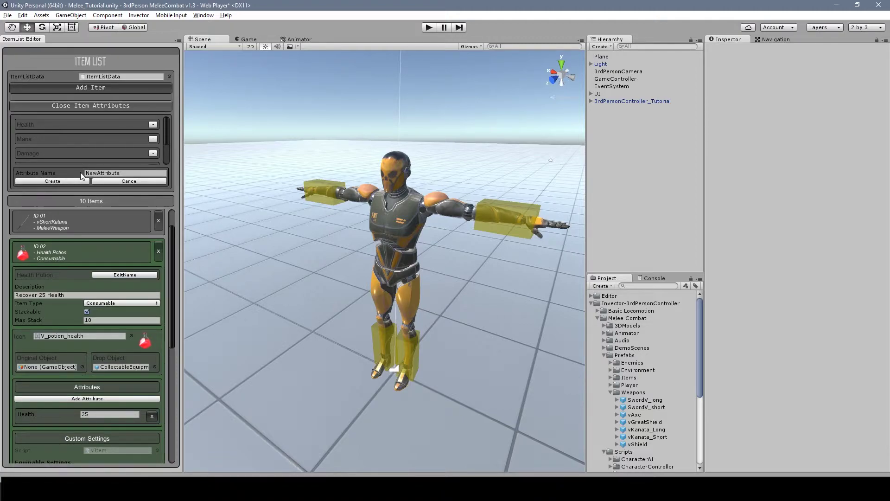
left_click(123, 181)
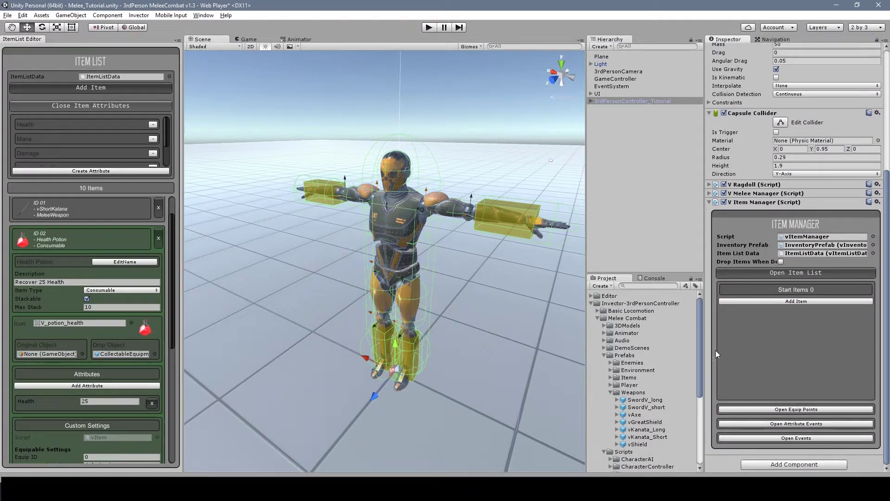
Step: Open the Item Manager's attribute events, set the number of attributes to 1 and name the attribute Health
left_click(786, 424)
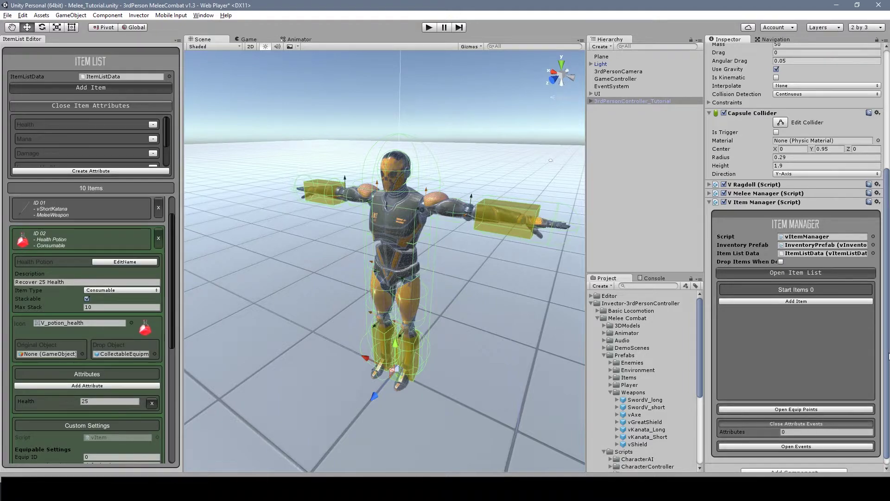
left_click(802, 422)
type("1")
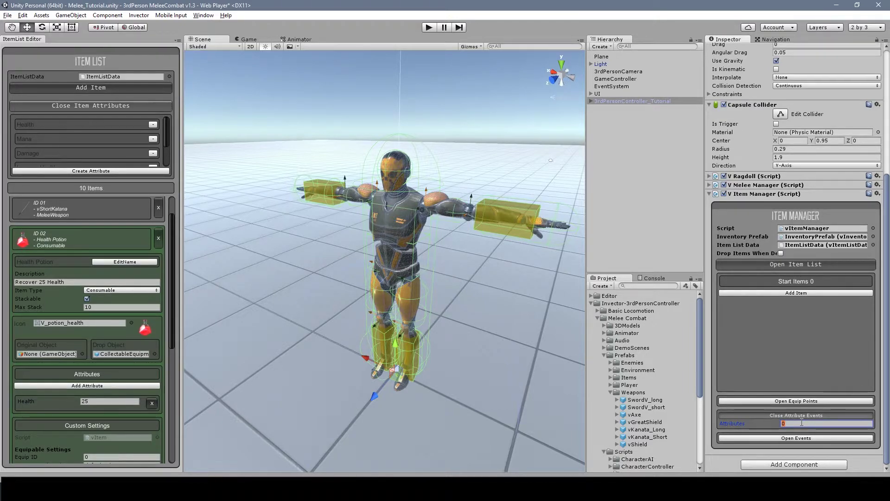
key("Return")
scroll(788, 408, "down", 3)
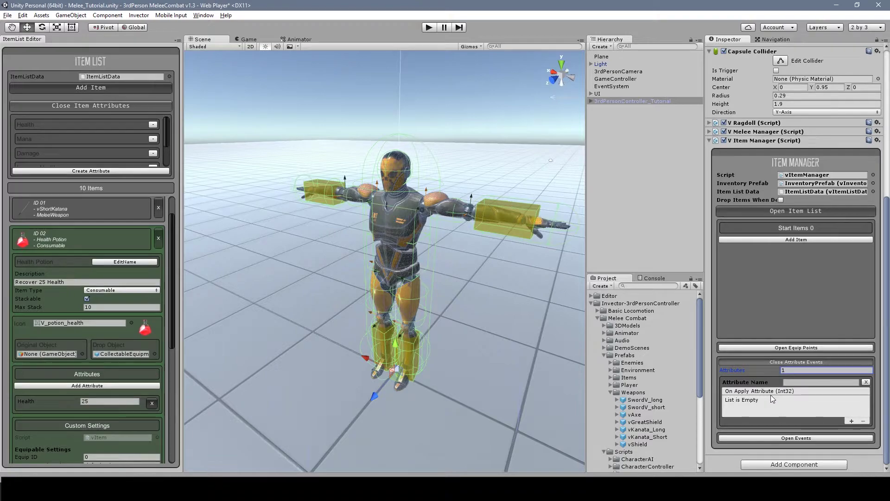
left_click(799, 383)
type("Health")
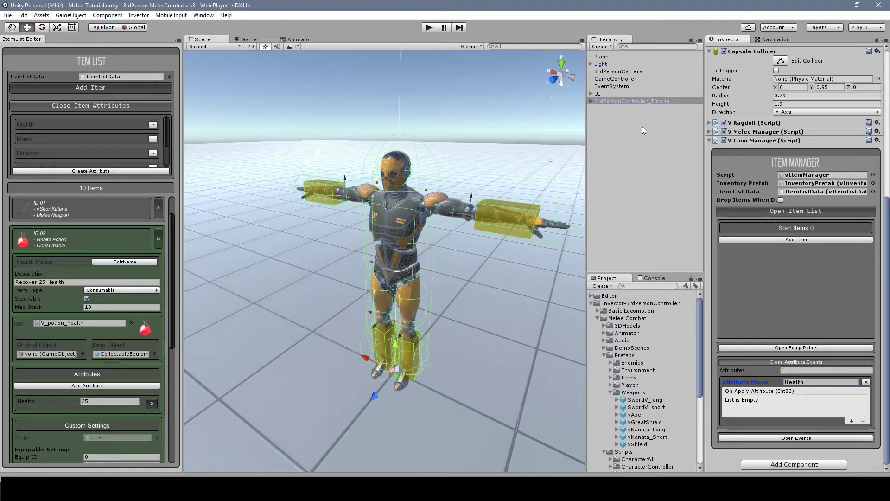
Step: Add an On Apply Attribute listener for Health that targets 3rdPersonController_Tutorial and calls vThirdPersonController's dynamic ChangeHealth
left_click(851, 421)
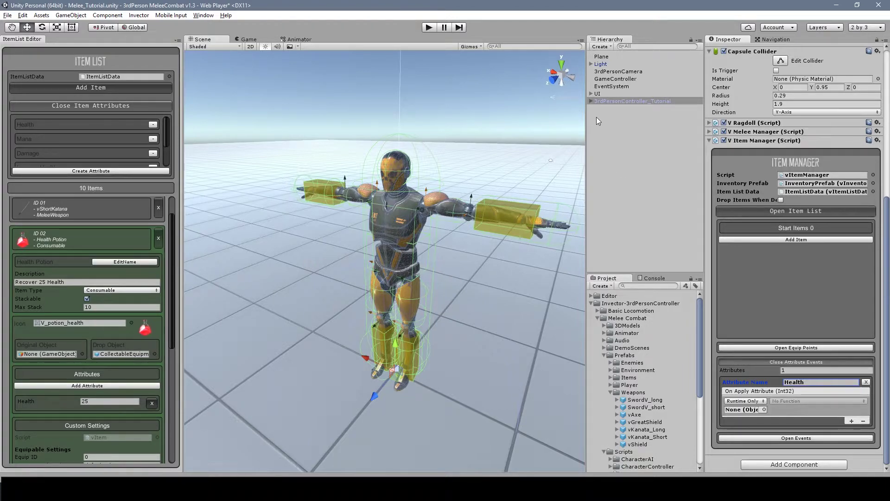
left_click_drag(620, 102, 748, 412)
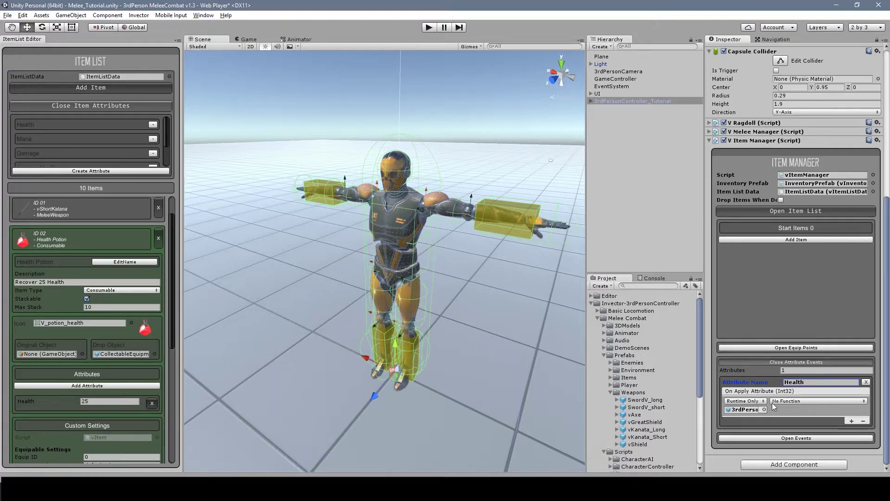
left_click(797, 400)
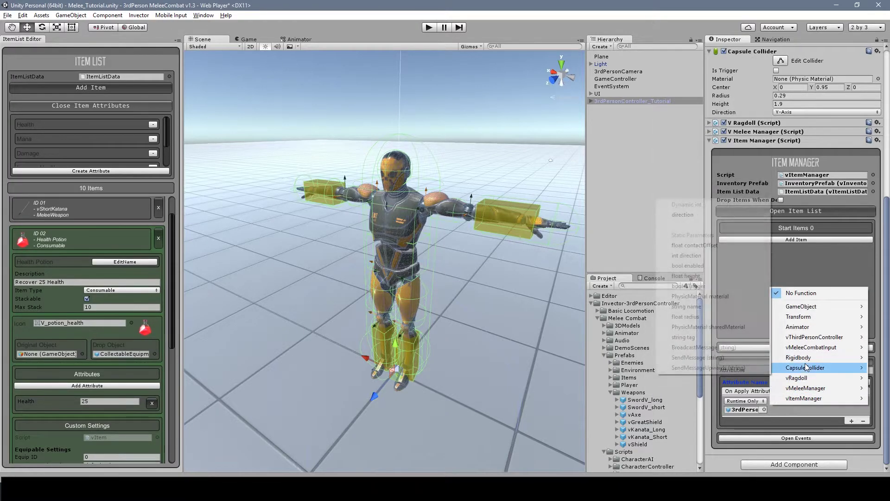
mouse_move(811, 349)
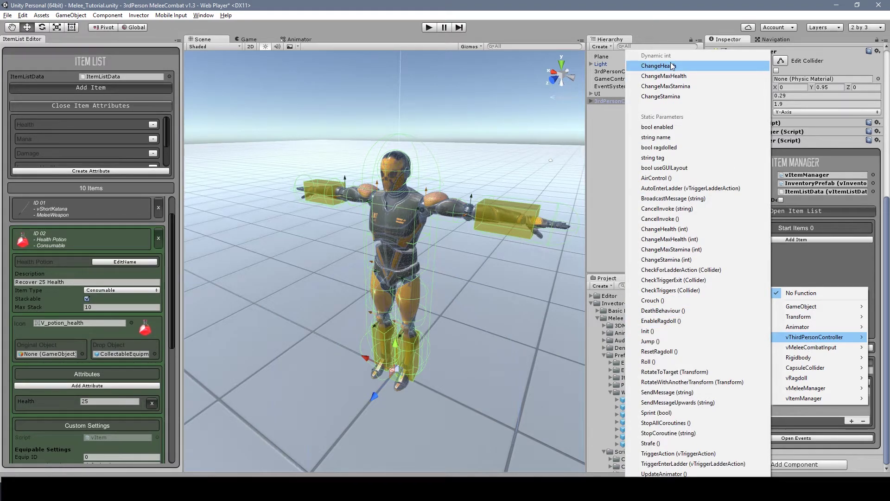
left_click(677, 66)
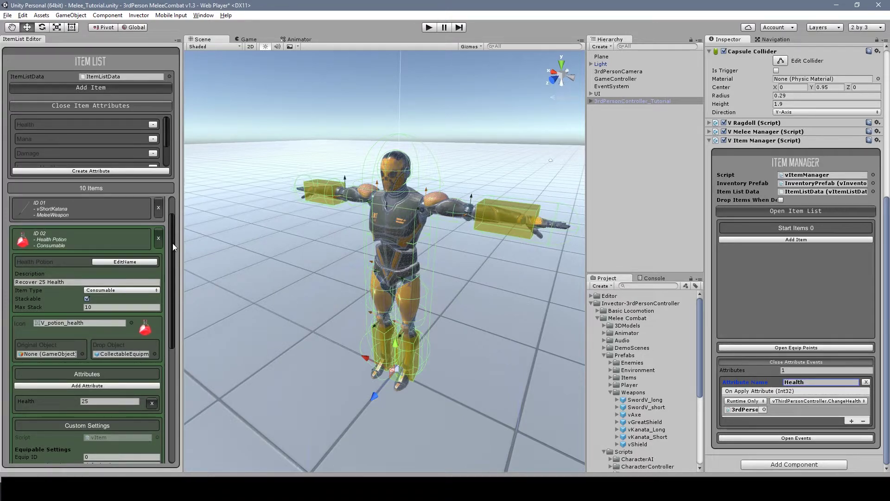
scroll(174, 248, "down", 1)
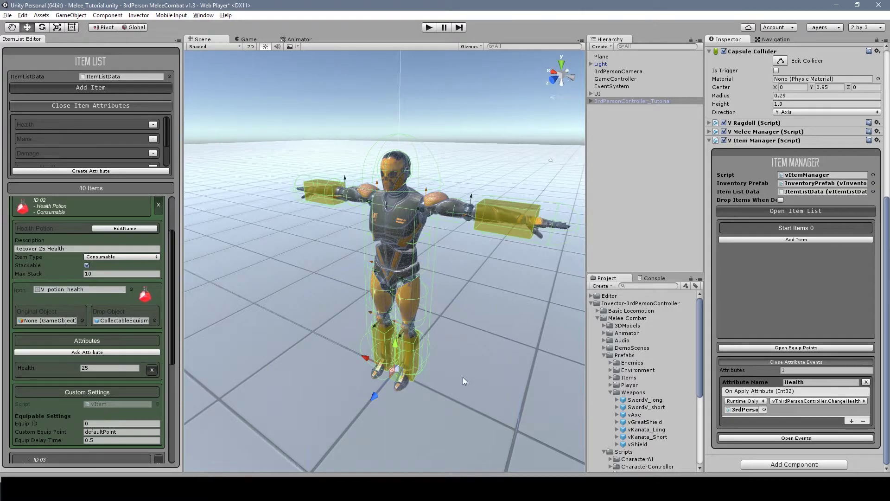
left_click(108, 369)
Step: Add an On Open Close Inventory listener targeting 3rdPersonController_Tutorial with vMeleeCombatInput's dynamic LockInput, and collapse the Item Manager's events
left_click(809, 437)
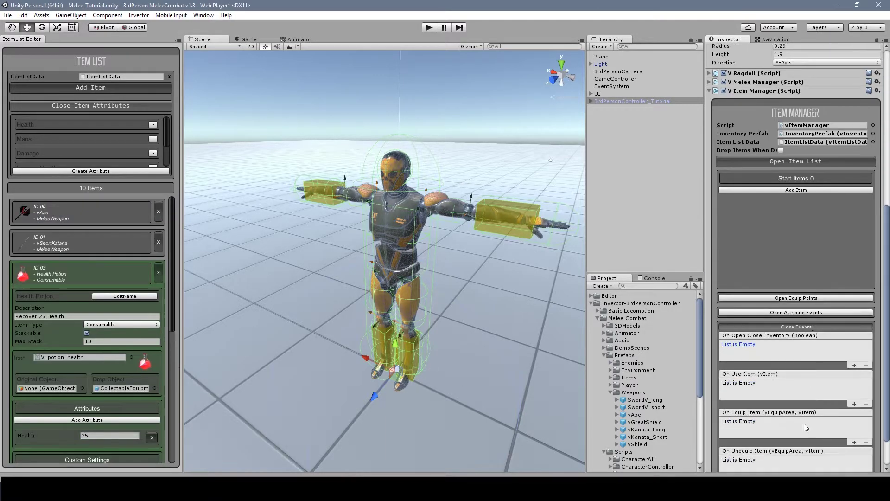
scroll(804, 370, "down", 3)
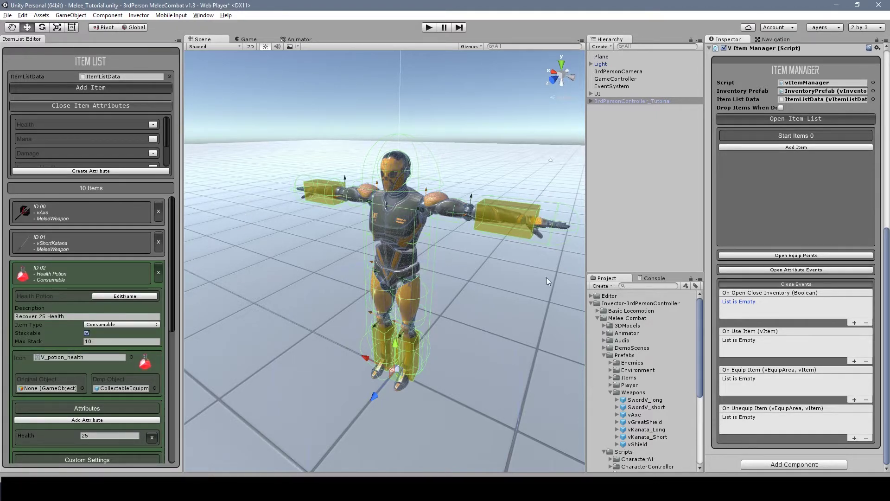
left_click(852, 322)
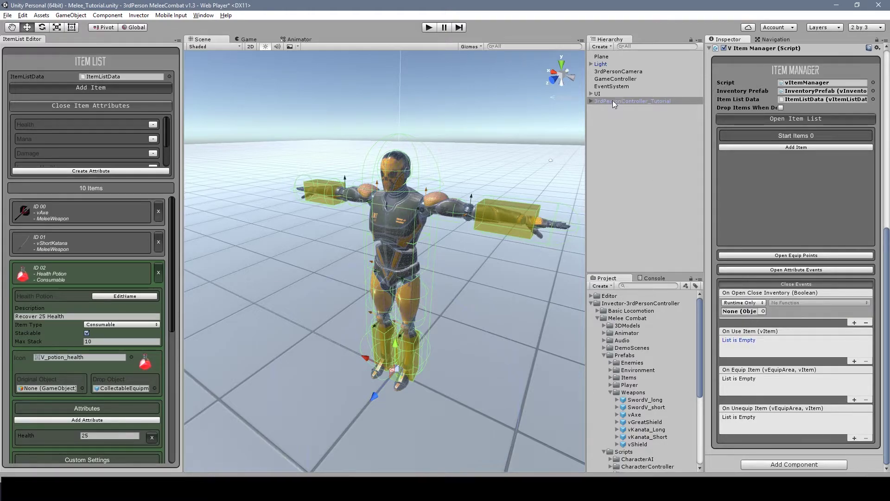
left_click_drag(731, 212, 743, 315)
left_click(796, 306)
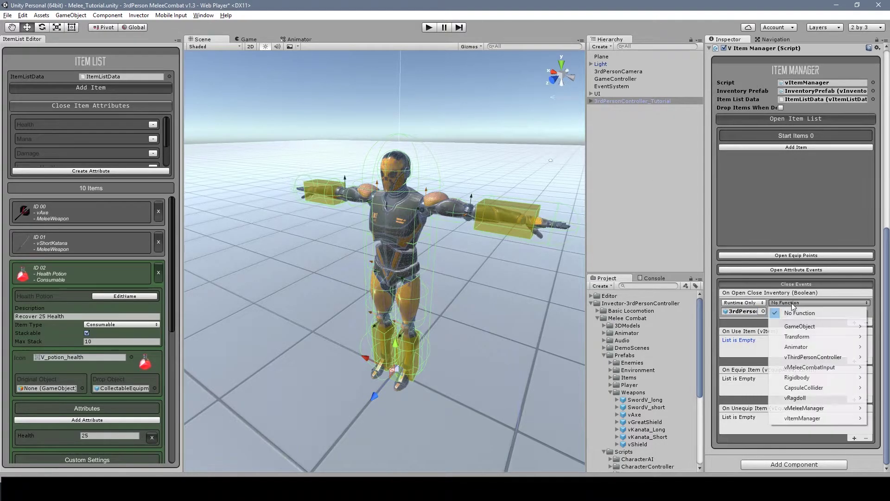
mouse_move(801, 368)
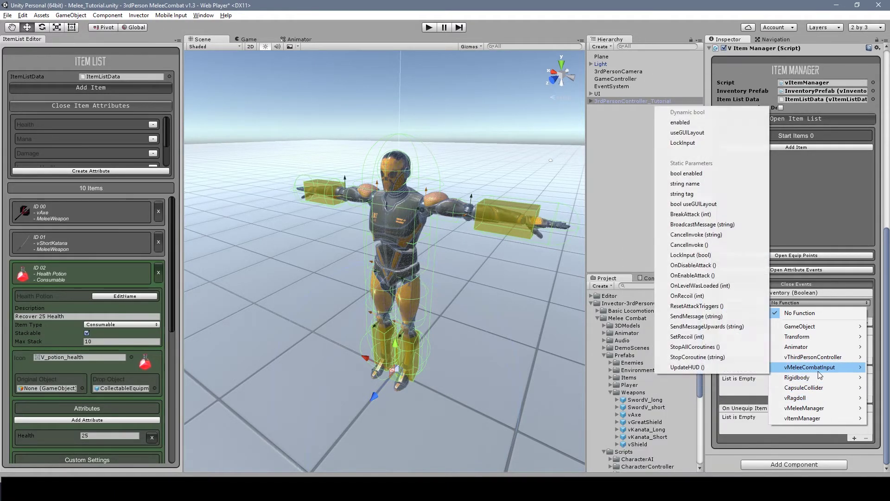
left_click(683, 143)
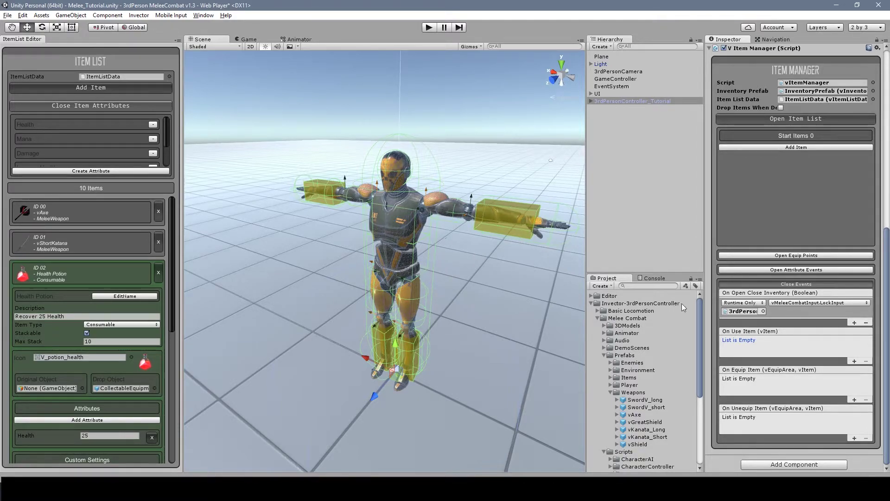
left_click(796, 284)
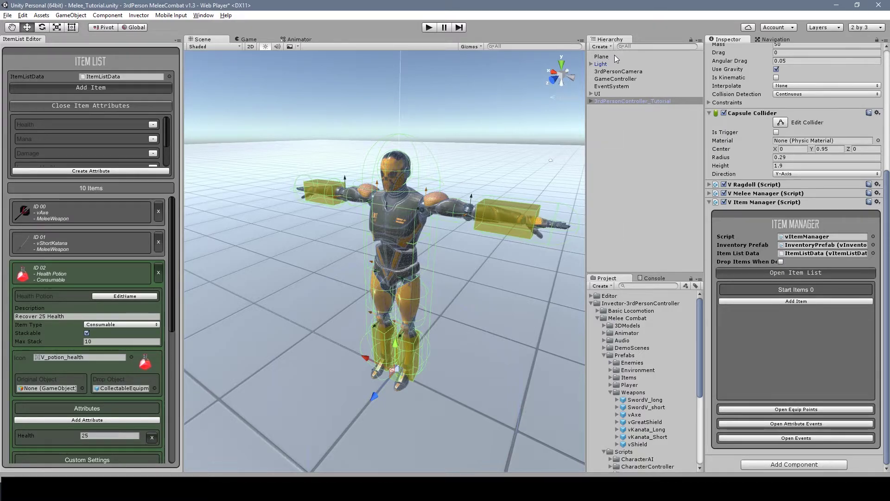
left_click_drag(373, 250, 509, 251, "alt")
scroll(463, 250, "down", 3)
middle_click_drag(392, 250, 467, 252)
left_click_drag(467, 253, 463, 243, "alt")
middle_click_drag(464, 243, 461, 246)
left_click_drag(461, 247, 368, 263, "alt")
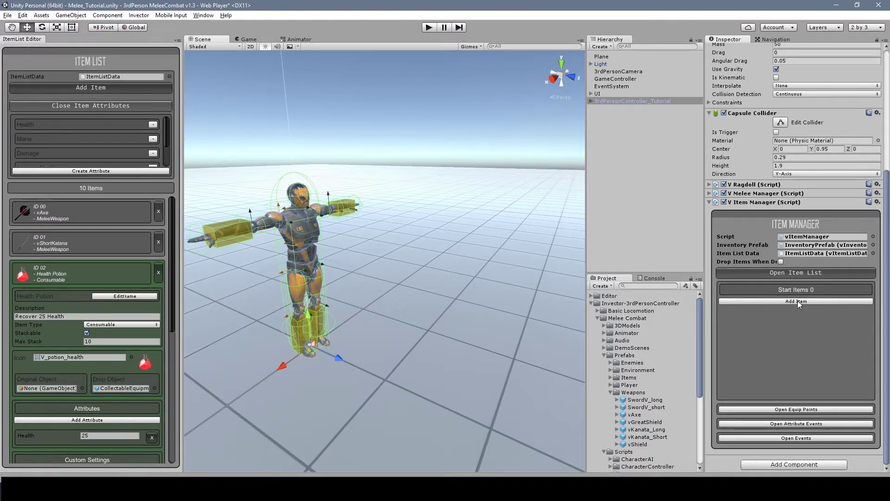
Step: Collapse the Health Potion entry and item attributes list, and add vShortKatana to the Item Manager's start items
left_click(86, 263)
left_click(98, 105)
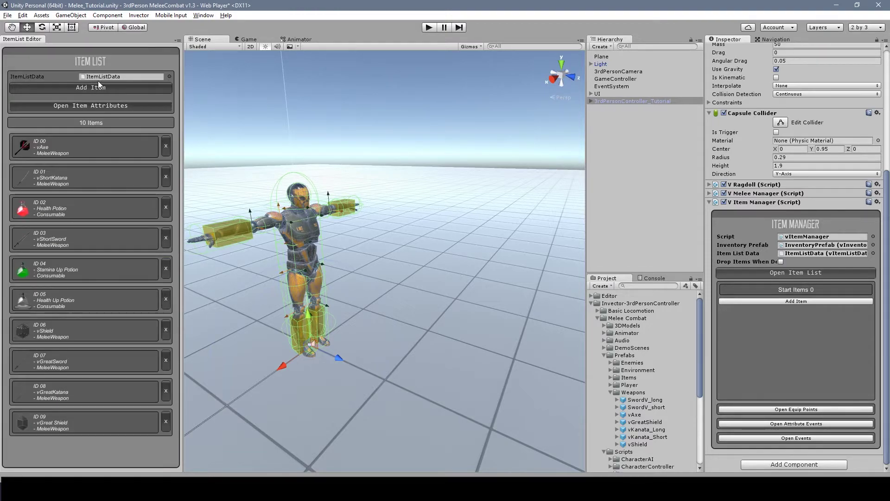
left_click(816, 301)
left_click(821, 303)
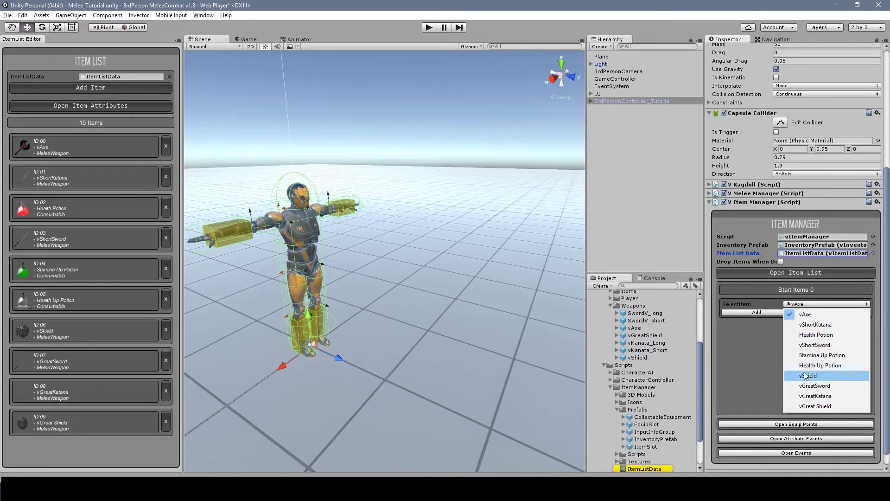
left_click(830, 325)
left_click(766, 313)
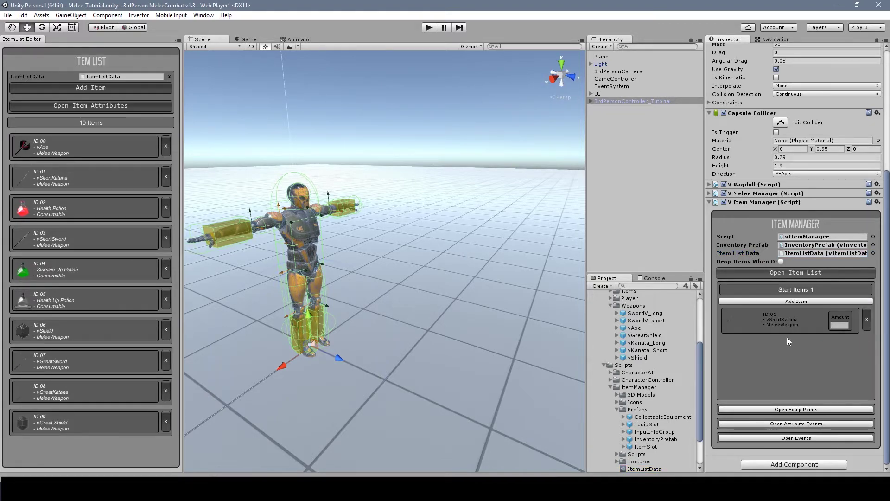
left_click(783, 331)
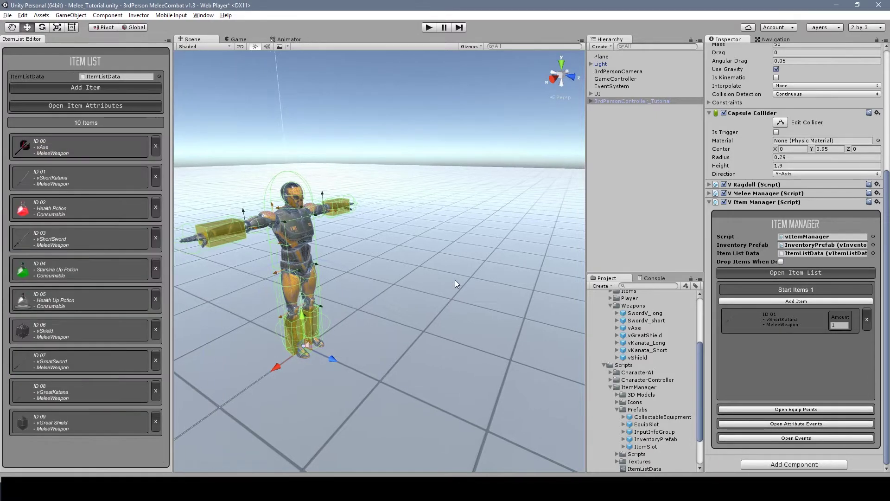
Step: Run the game and equip vShortKatana in the first weapon slot through the inventory's Equipments window
left_click(428, 27)
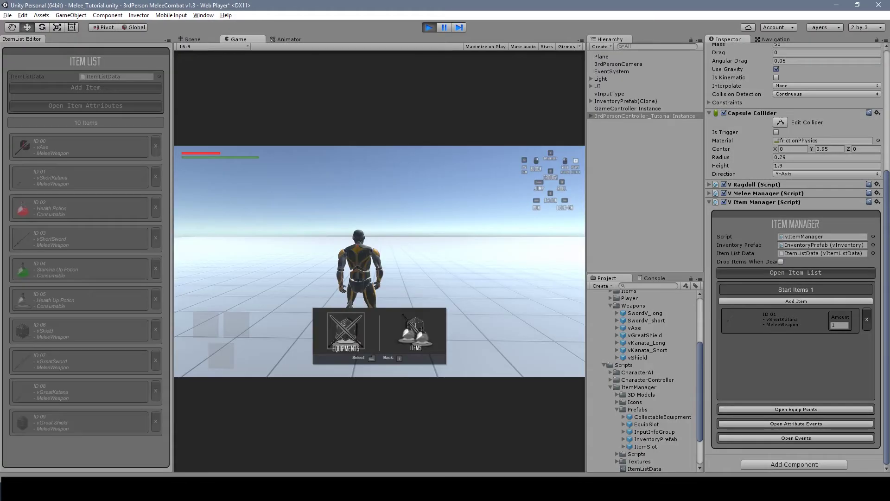
key("i")
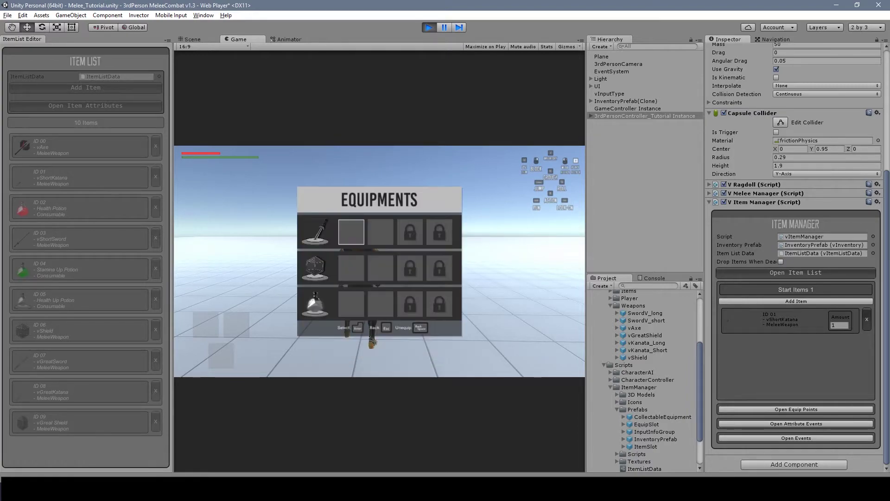
key("Return")
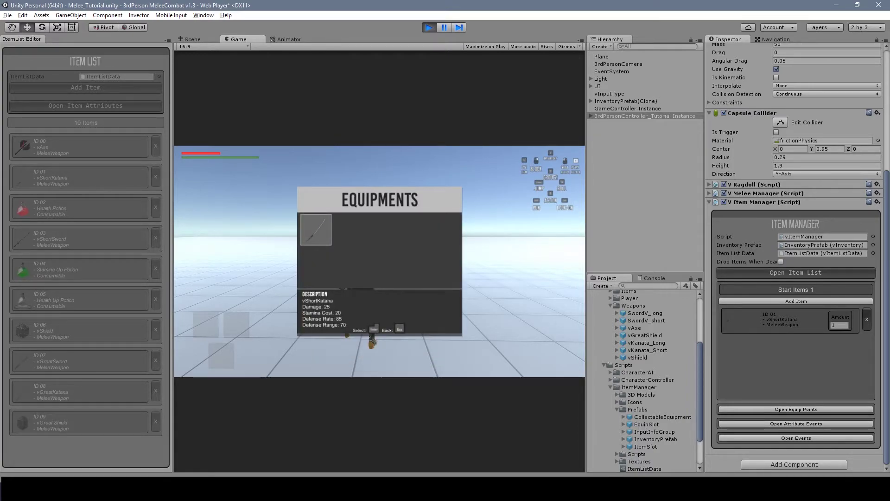
key("Return")
key("Escape")
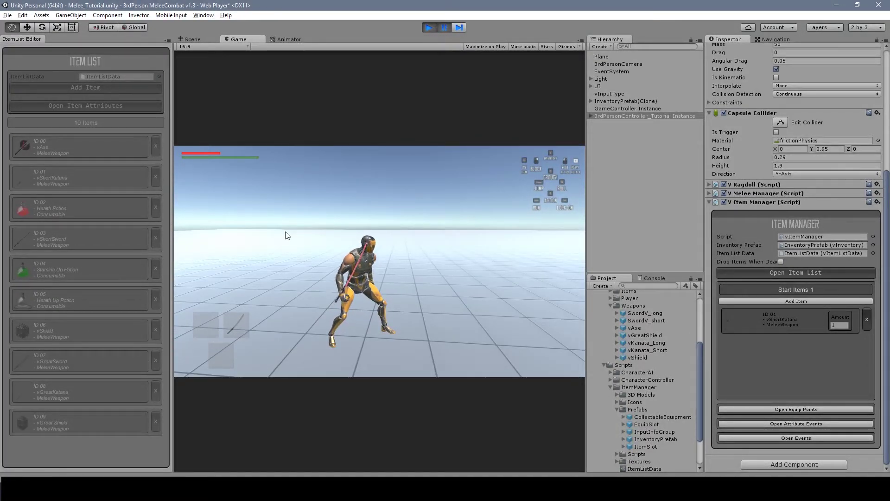
Step: Pause the game and examine in the Scene view how the katana sits in the character's right hand
key("ctrl+shift+p")
left_click_drag(229, 253, 288, 253, "alt")
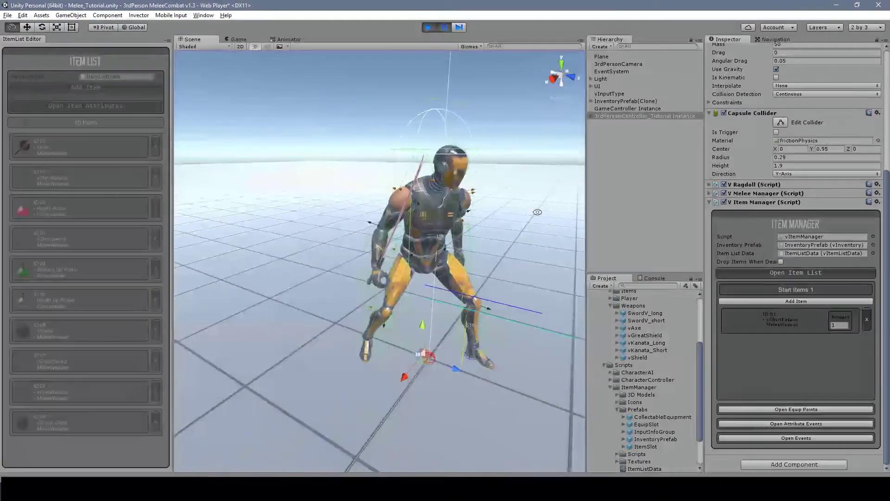
scroll(325, 282, "up", 5)
left_click_drag(325, 281, 371, 269, "alt")
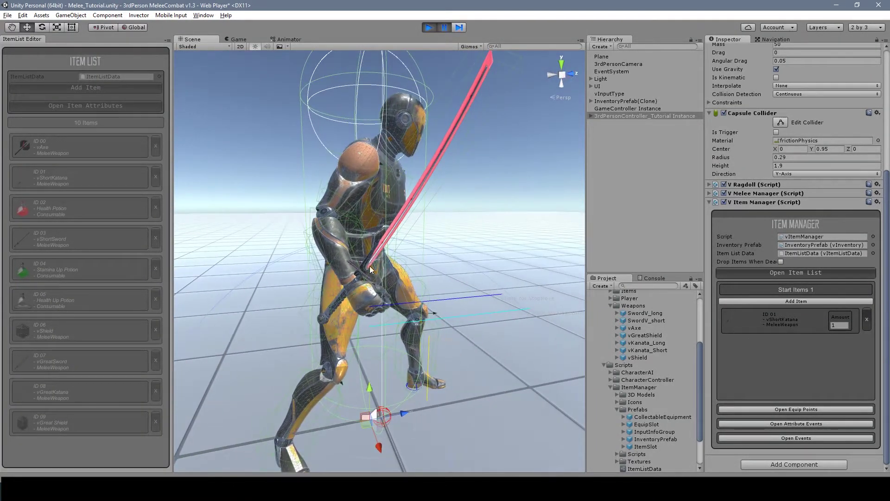
Step: Open the Item Manager's equip points and locate the RightArm's default equip point in the hierarchy
left_click(800, 409)
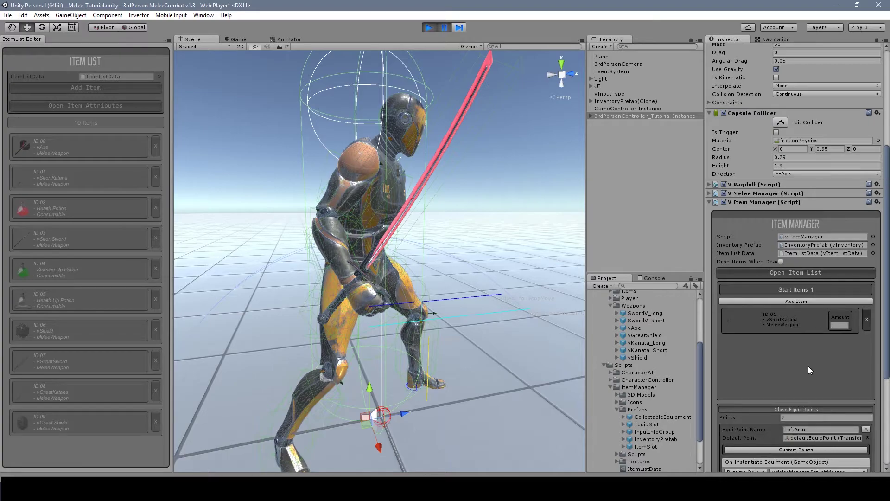
left_click_drag(886, 317, 885, 386)
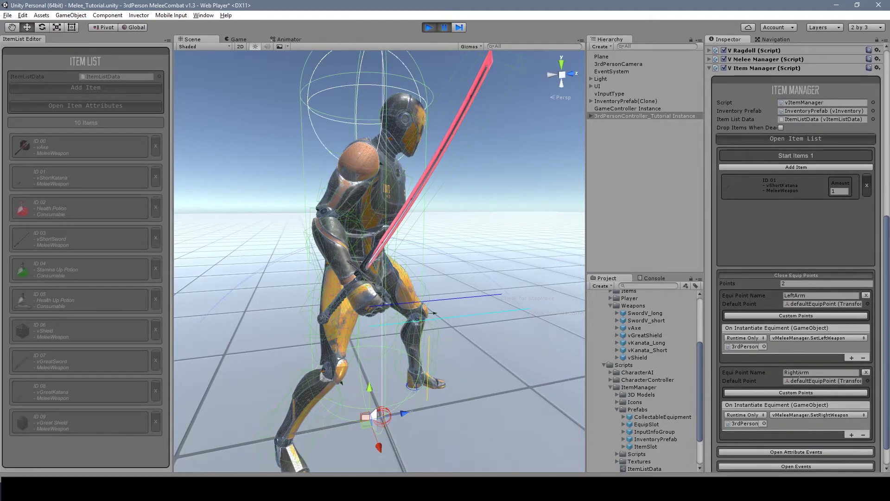
left_click(798, 372)
left_click(805, 381)
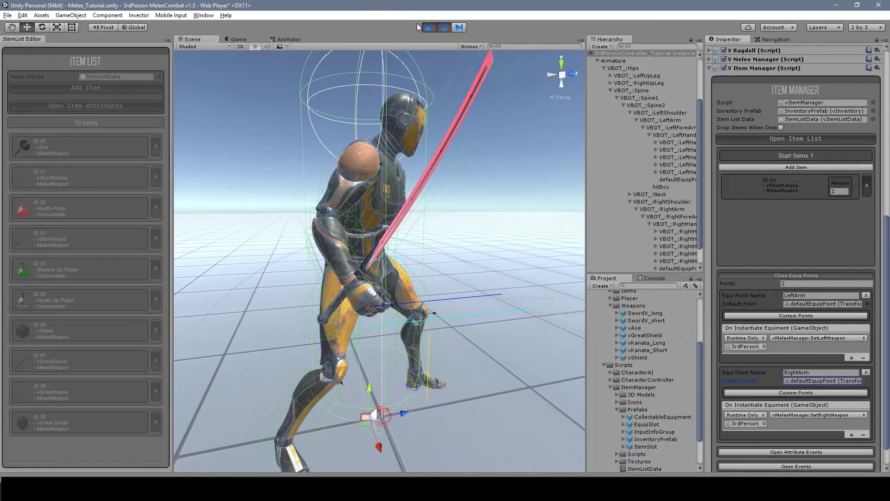
Step: Select the RightArm's default equip point, move it to position -1, 9.3, 3.2 in the character's grip, and copy its Transform component
left_click(802, 379)
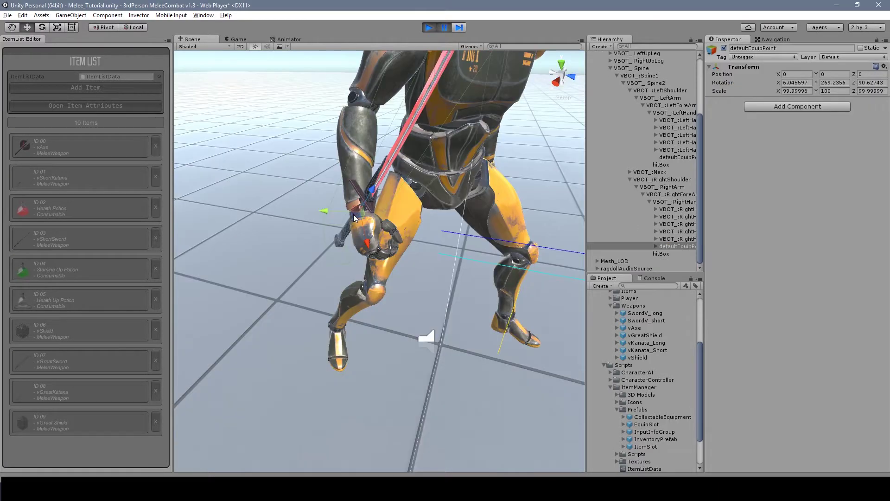
left_click_drag(355, 218, 385, 265)
left_click_drag(410, 302, 424, 243, "alt")
left_click(884, 66)
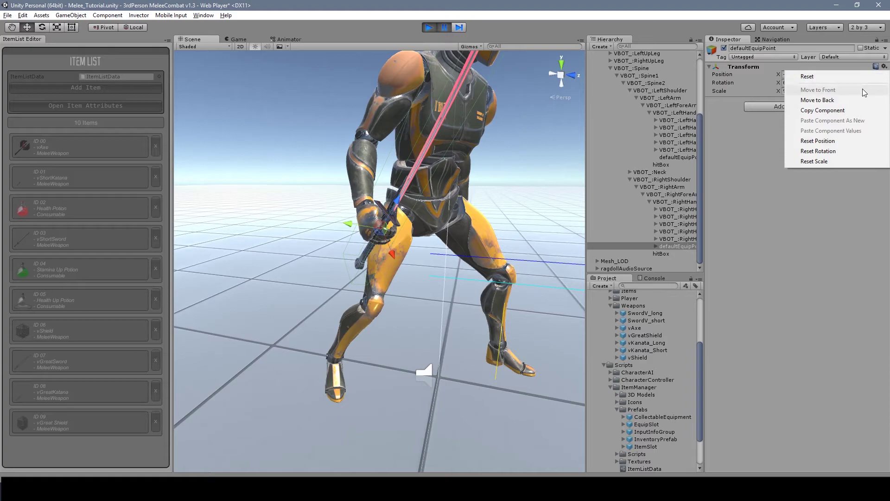
left_click(760, 102)
Step: Stop the game and paste the copied Transform values onto the right hand's defaultEquipPoint
key("ctrl+p")
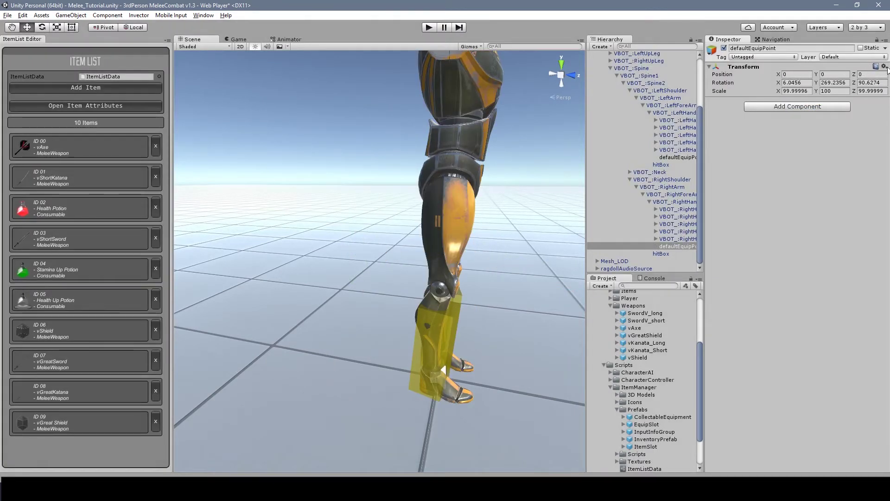
left_click(884, 66)
left_click(858, 131)
Step: Select 3rdPersonController_Tutorial, add vAxe to the Item Manager's start items, and collapse the equip points
scroll(640, 143, "up", 3)
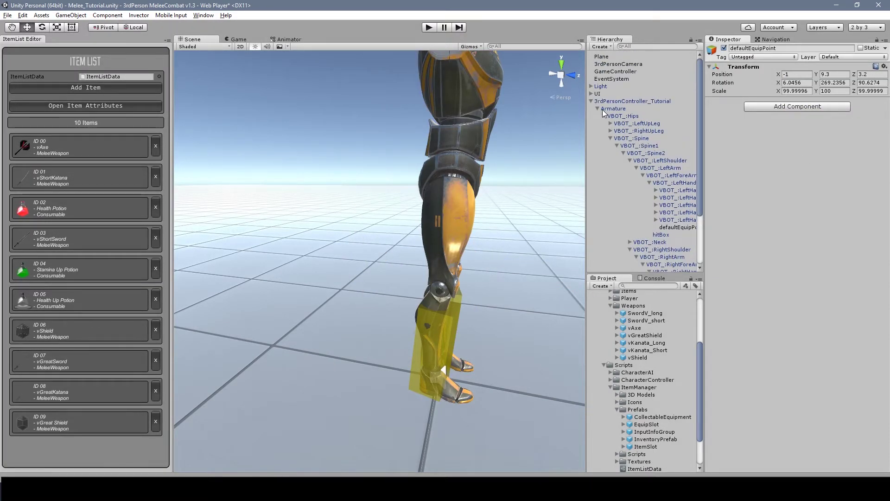
left_click(591, 101)
left_click(616, 101)
scroll(885, 308, "down", 1)
scroll(887, 311, "down", 5)
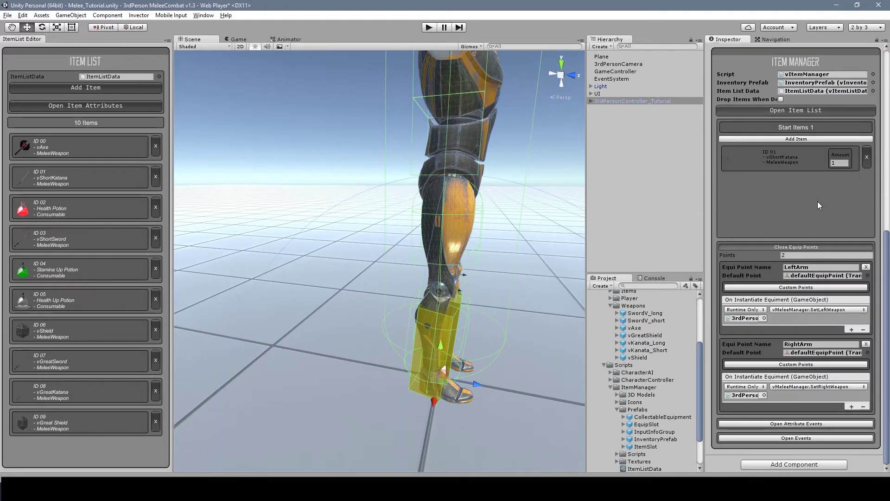
left_click(795, 139)
left_click(804, 142)
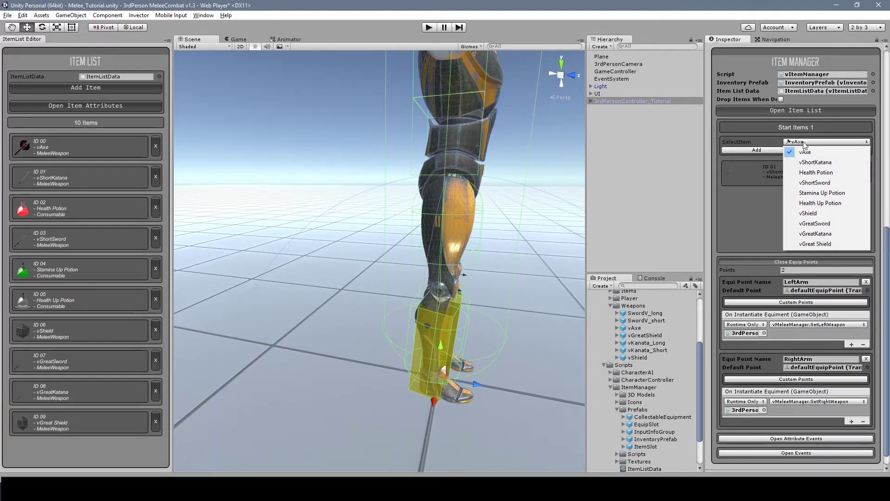
left_click(810, 153)
left_click(756, 150)
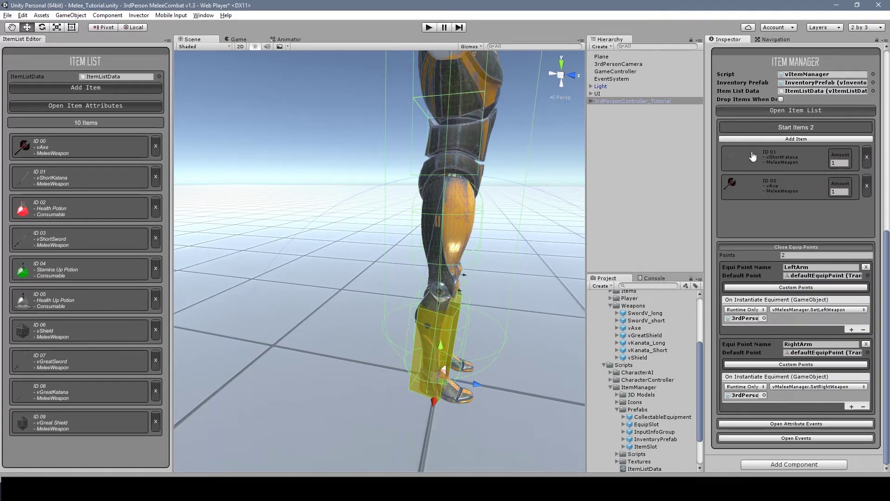
left_click(796, 247)
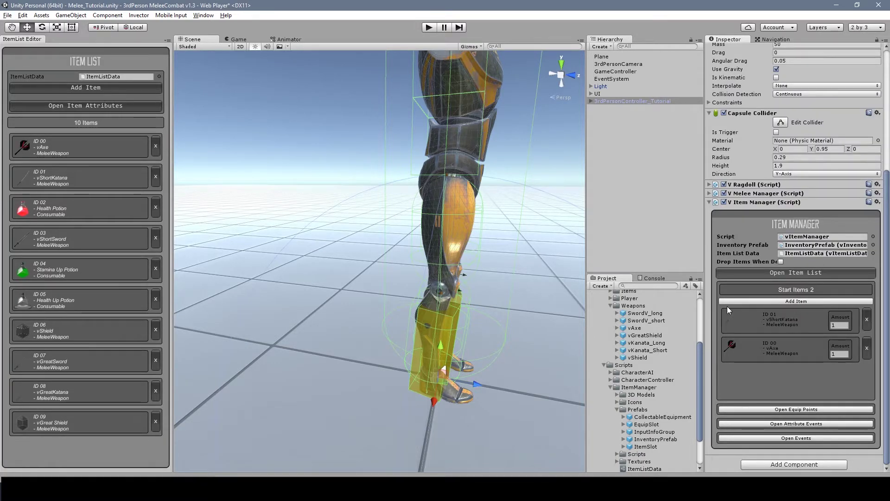
Step: Run the game and equip vShortKatana in the first weapon slot and vAxe in the second through the Equipments window
left_click(428, 27)
key("Return")
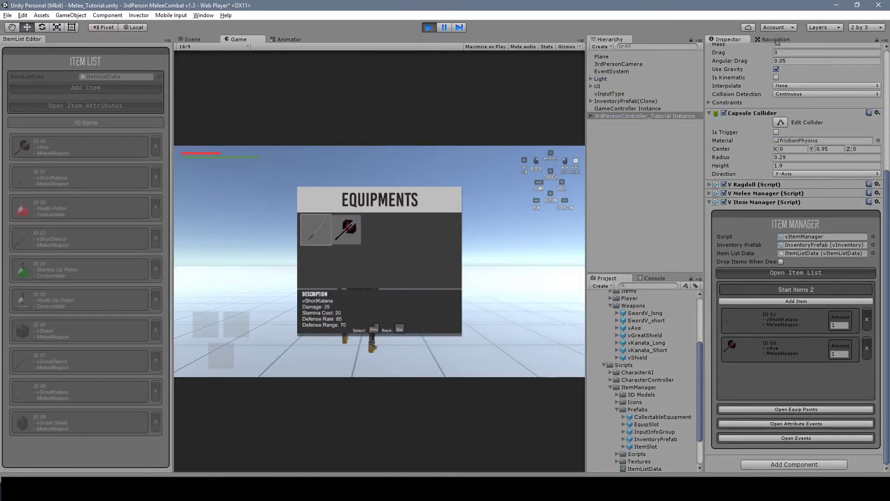
key("Return")
key("Right")
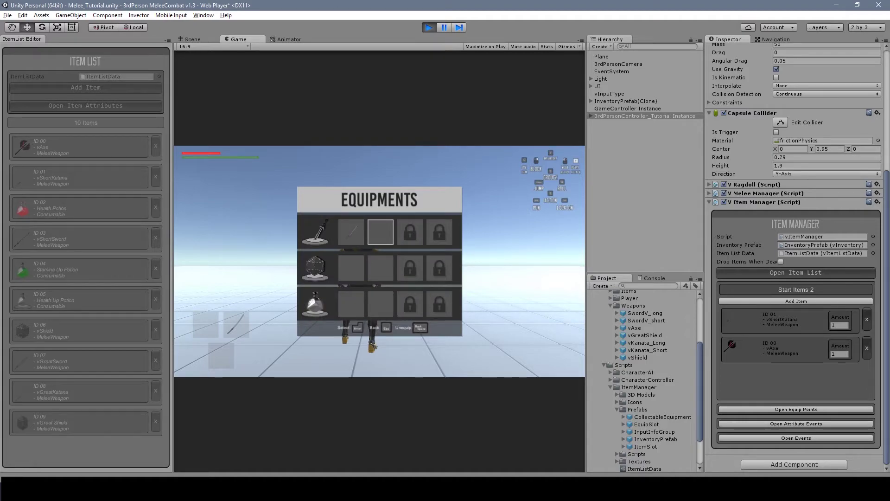
key("Return")
key("Right")
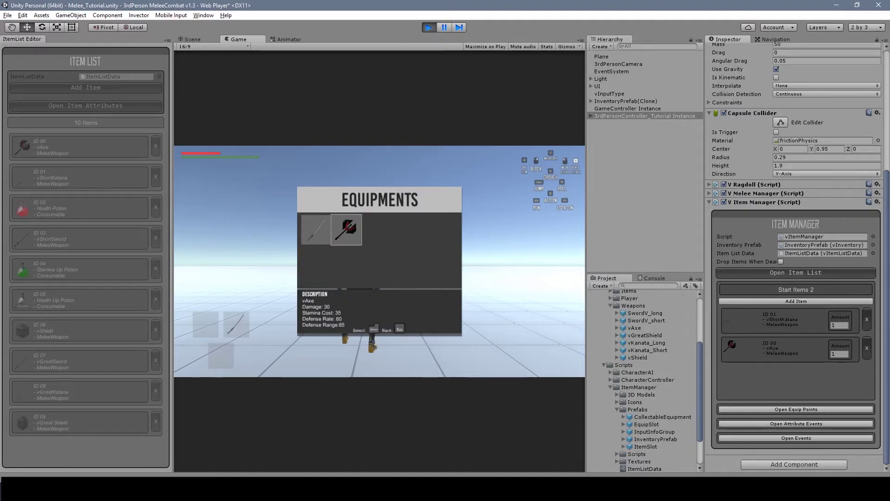
key("Return")
key("Right")
key("Escape")
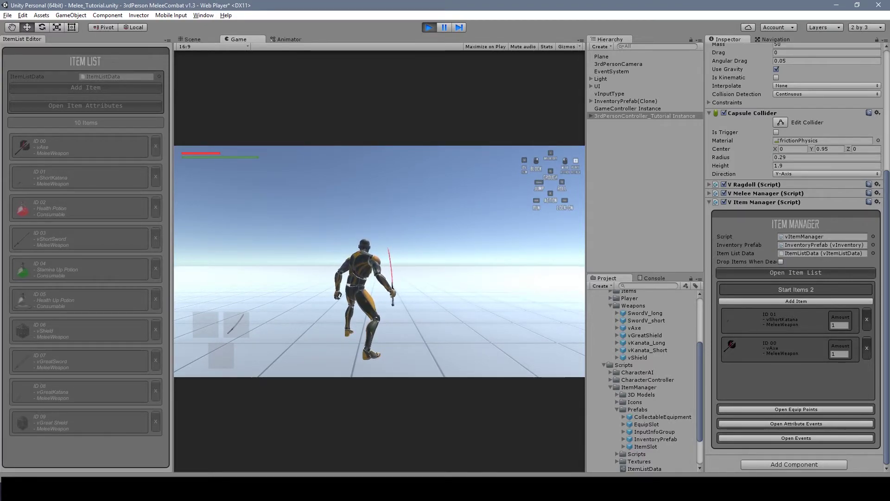
Step: Switch between the equipped weapons and turn the character around to examine how they sit in the right hand
key("Right")
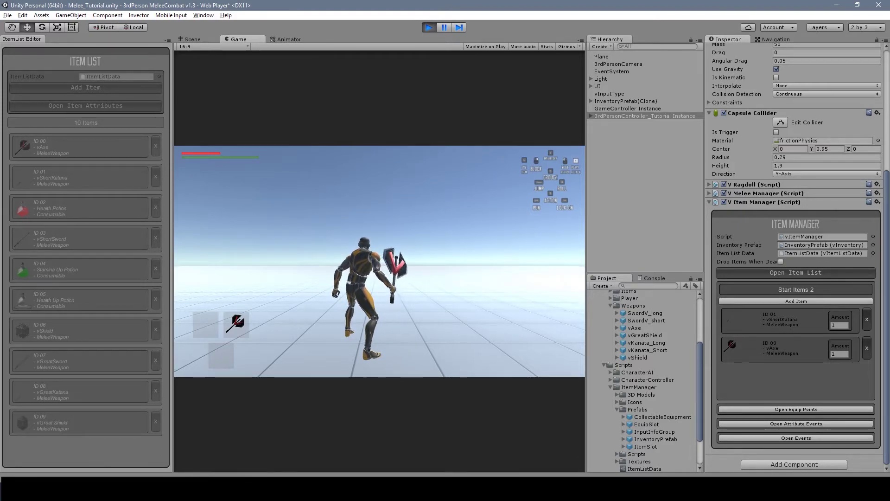
key("Right")
key("Right")
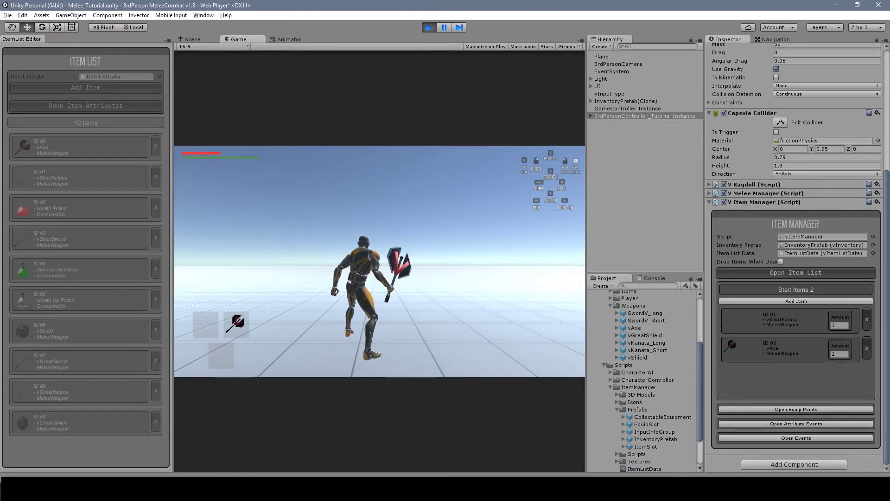
key("s")
key("Right")
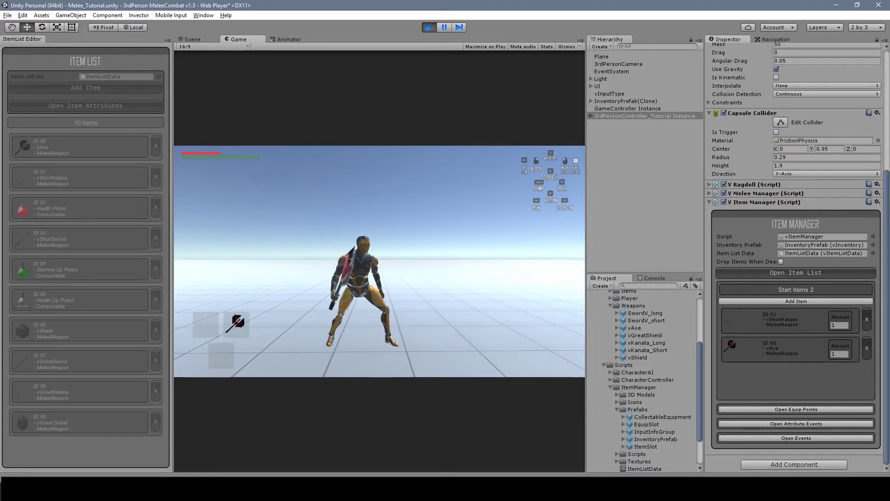
Step: Stop the game and examine the character's hands and forearms in the Scene view from several angles
key("ctrl+p")
scroll(443, 189, "down", 5)
left_click_drag(465, 204, 440, 246, "alt")
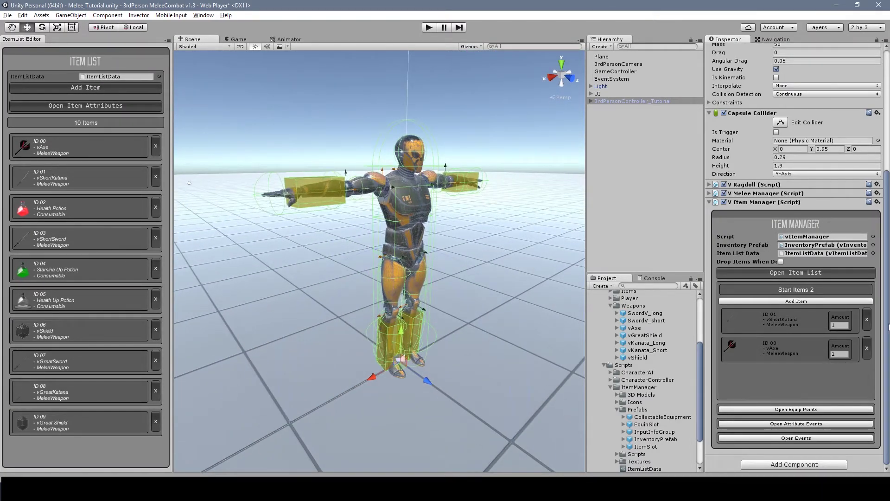
left_click_drag(473, 199, 423, 262, "alt")
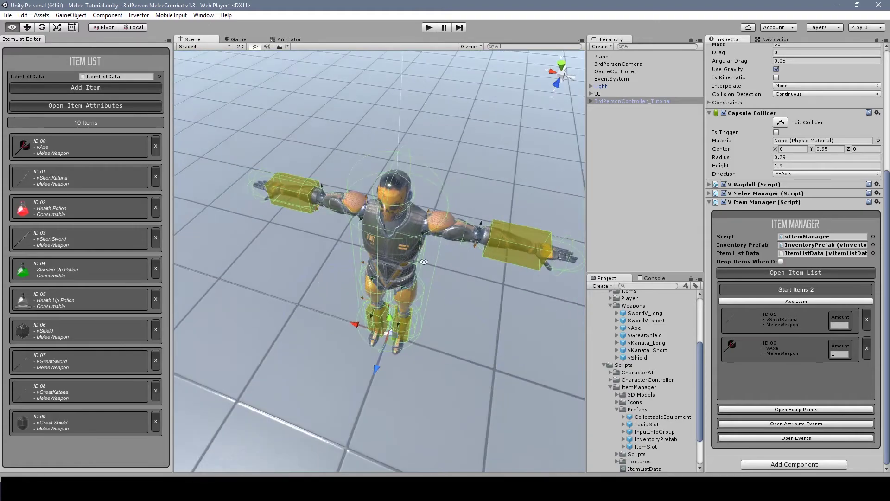
middle_click_drag(539, 235, 278, 239)
right_click_drag(278, 238, 333, 239, "alt")
middle_click_drag(333, 238, 564, 222)
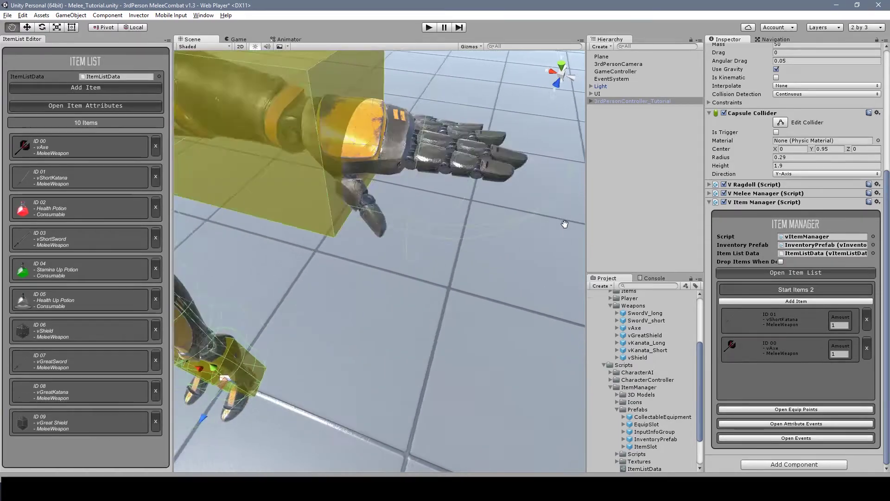
right_click_drag(564, 222, 520, 254, "alt")
middle_click_drag(520, 254, 399, 205)
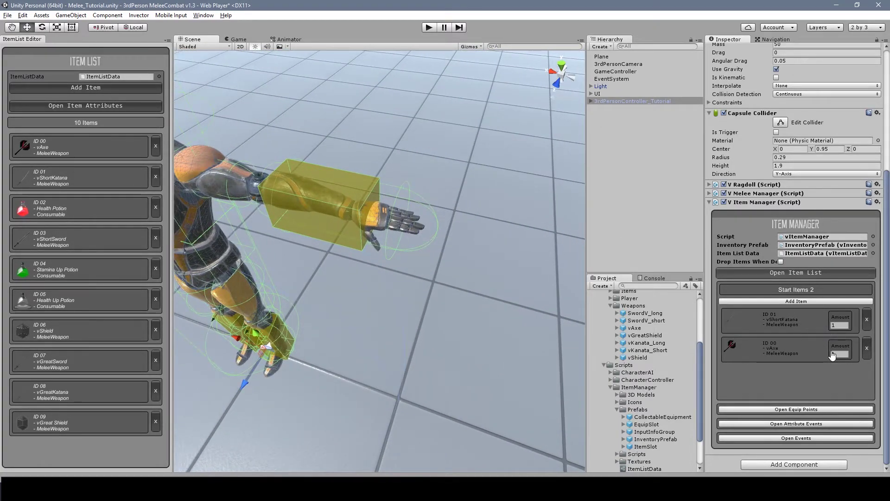
middle_click_drag(316, 164, 473, 234, "alt")
Step: Open the equip points and create a LeftArm custom point named shieldEquipPoint with VBOT_:LeftHand as parent bone
left_click(802, 408)
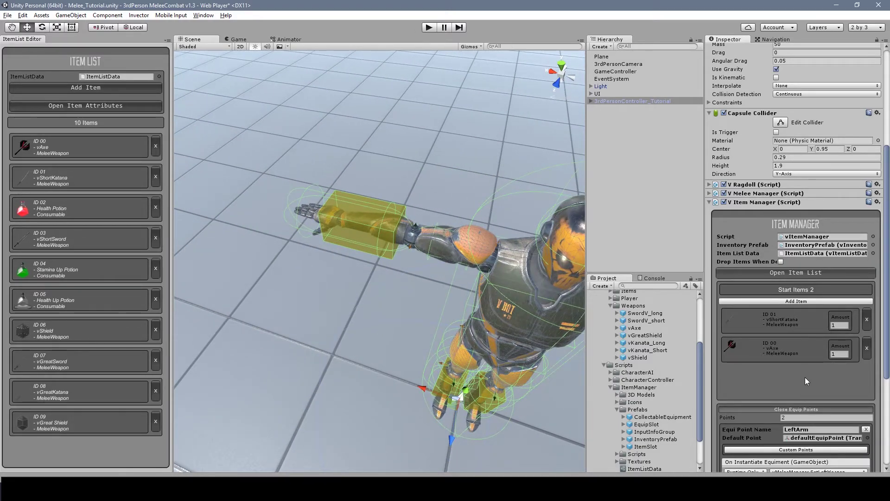
scroll(806, 276, "down", 5)
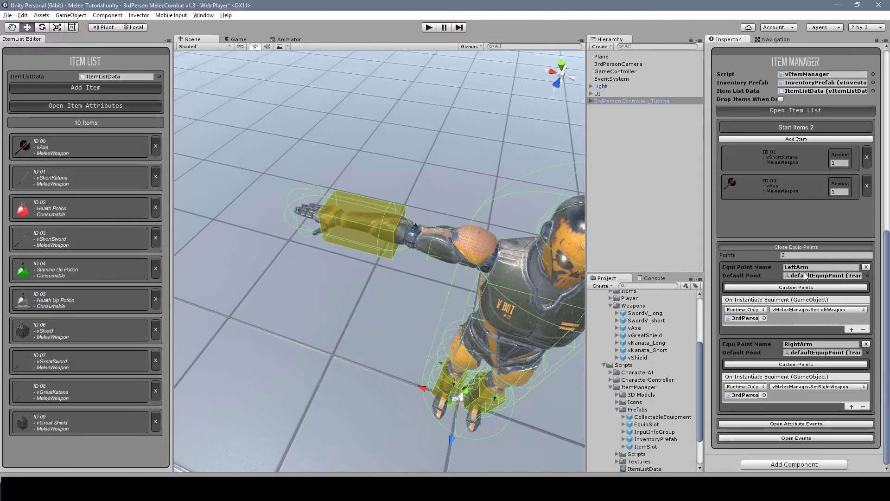
left_click(793, 288)
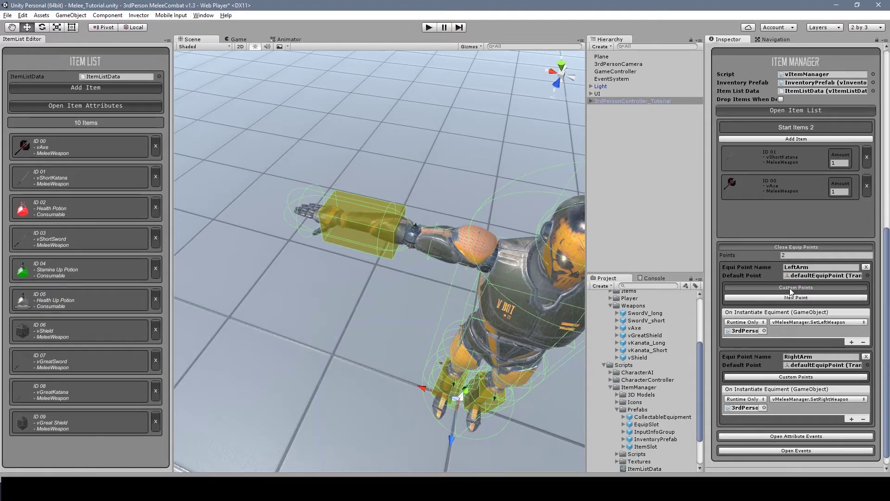
left_click(791, 298)
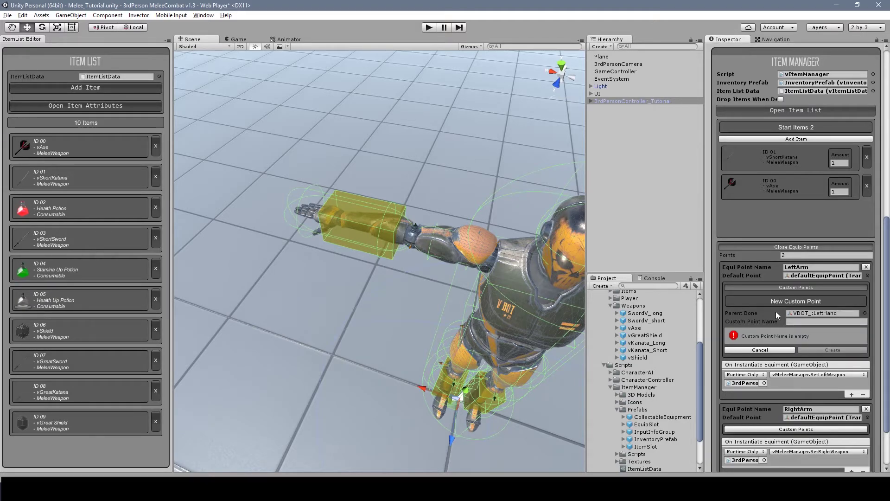
type("shield")
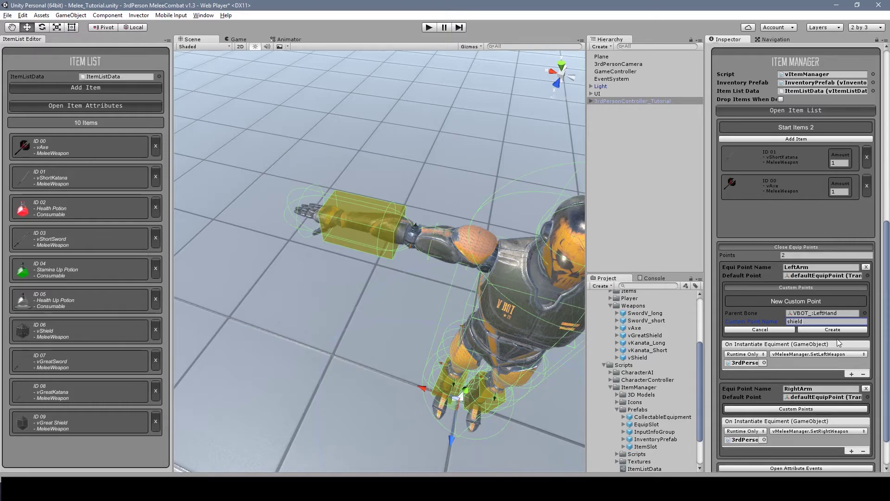
type("EquipPoint")
left_click(819, 330)
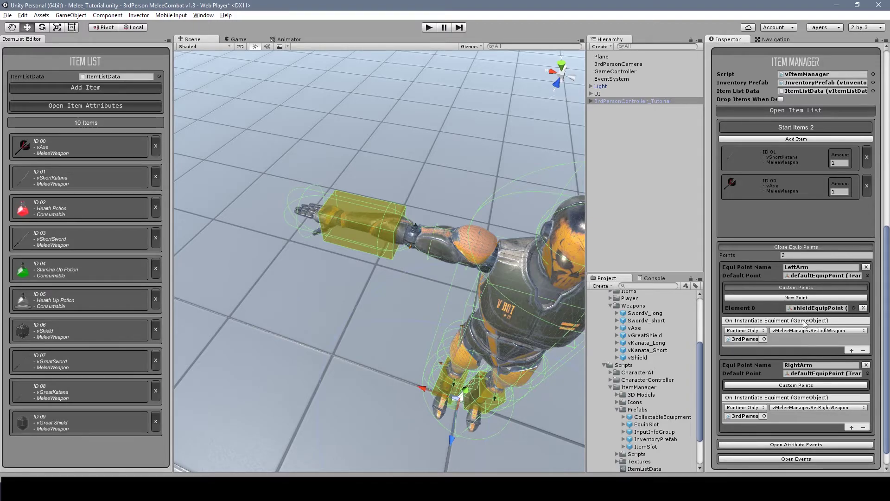
Step: Select shieldEquipPoint and move it onto the left forearm, to about -1.66, -14.51, -4.16
double_click(818, 307)
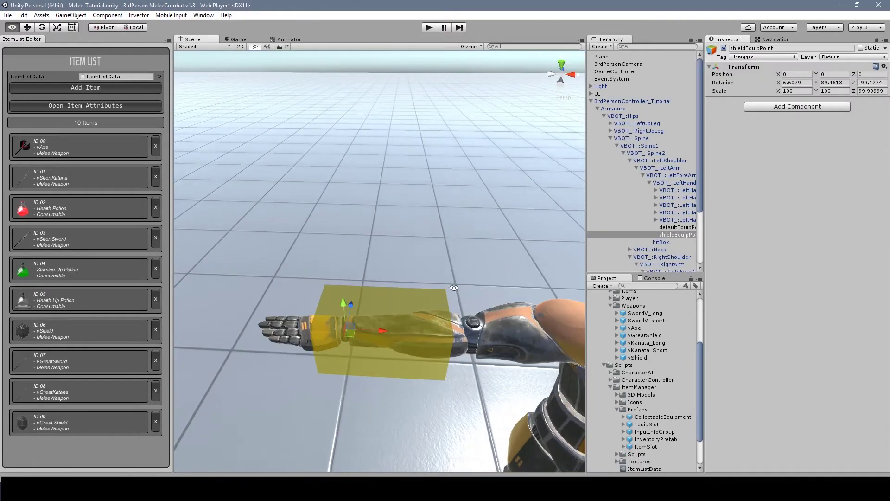
left_click_drag(377, 328, 402, 243)
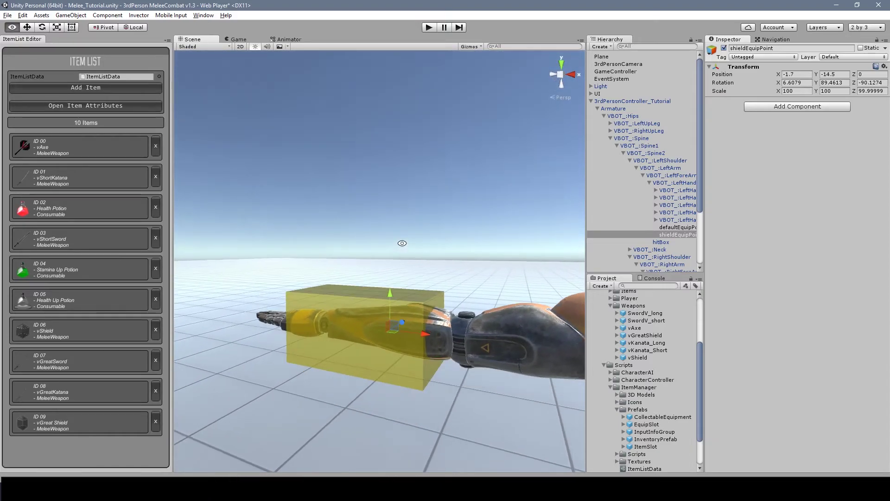
left_click_drag(393, 274, 393, 268)
left_click_drag(509, 253, 446, 295, "alt")
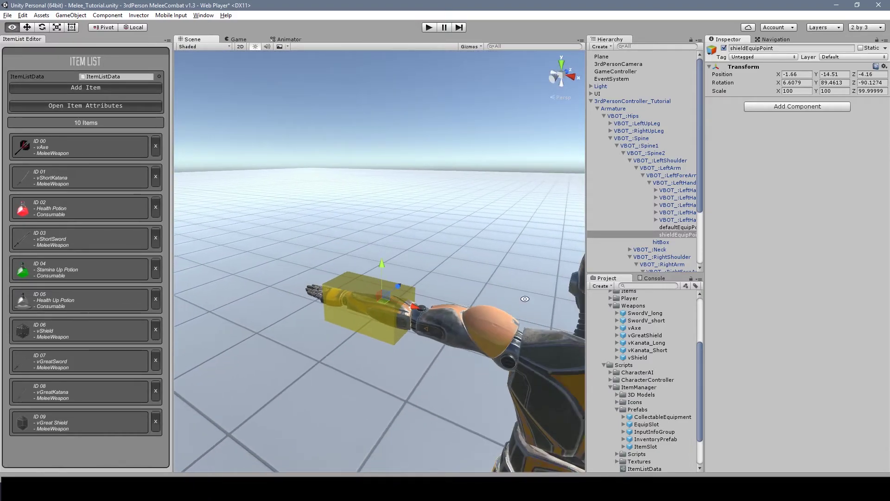
Step: Reselect 3rdPersonController_Tutorial and add vShield to the Item Manager's start items
scroll(446, 295, "down", 5)
middle_click_drag(446, 295, 325, 235)
left_click(599, 102)
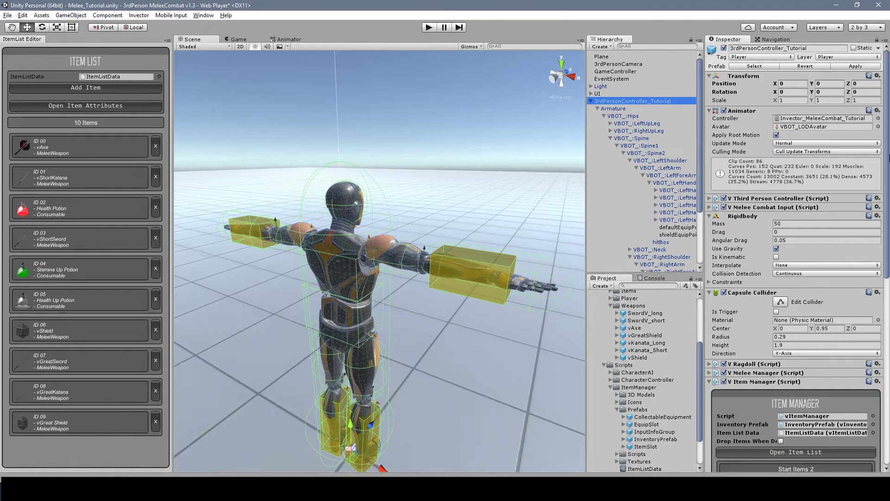
left_click_drag(885, 154, 885, 345)
left_click(802, 118)
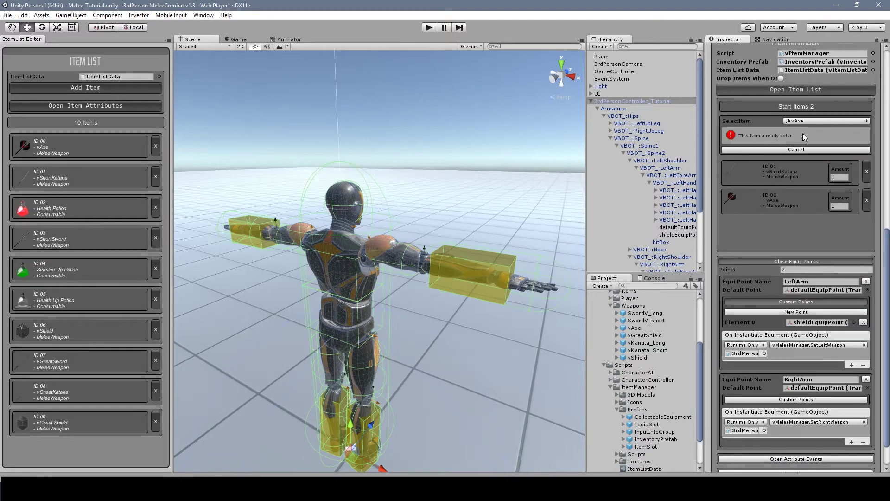
left_click(811, 121)
left_click(811, 192)
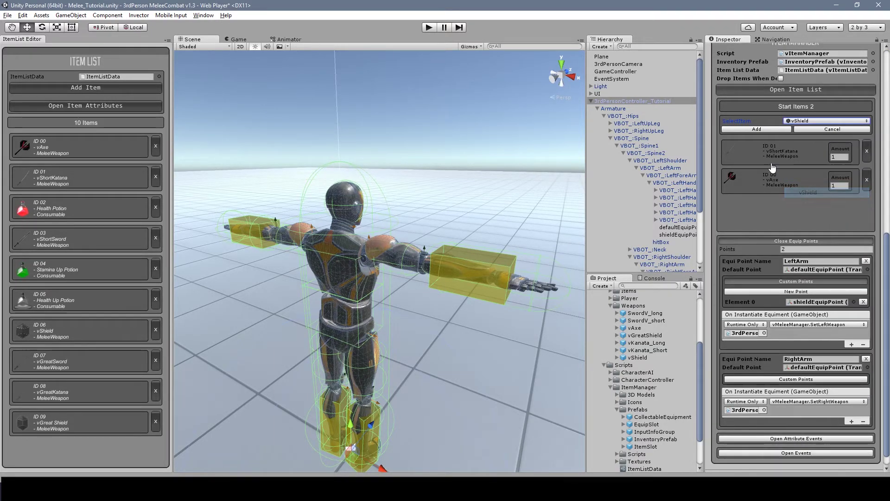
left_click(772, 127)
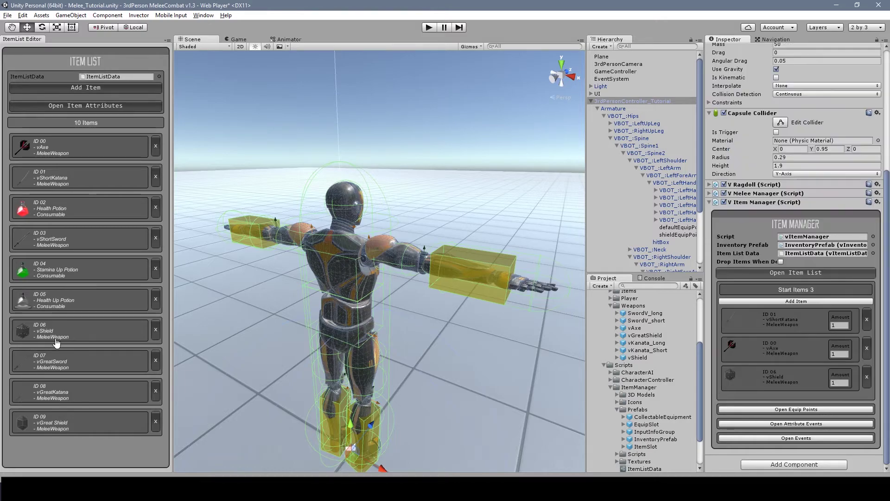
Step: Check the Custom Equip Point name in the vShield entry's custom settings and start the game
left_click(52, 332)
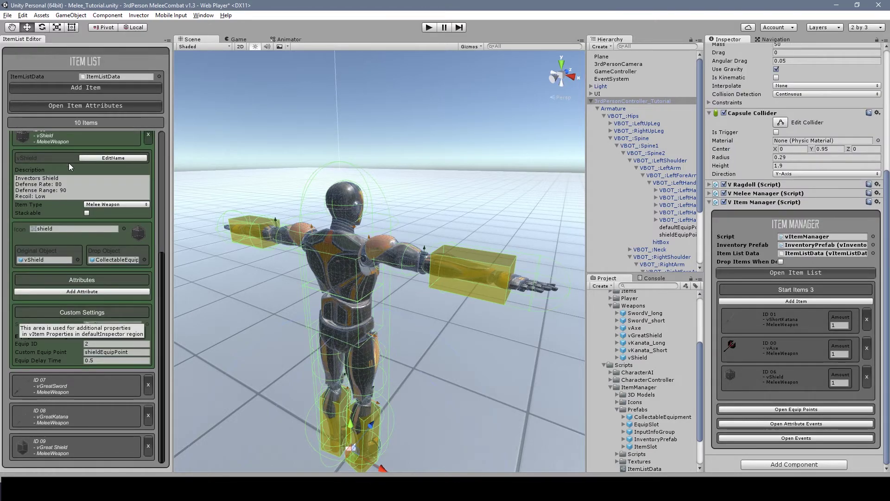
left_click(109, 352)
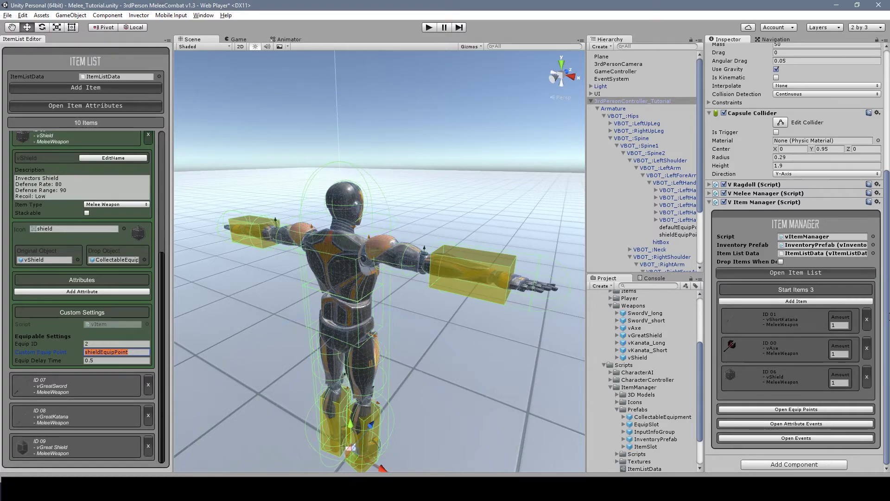
left_click(424, 28)
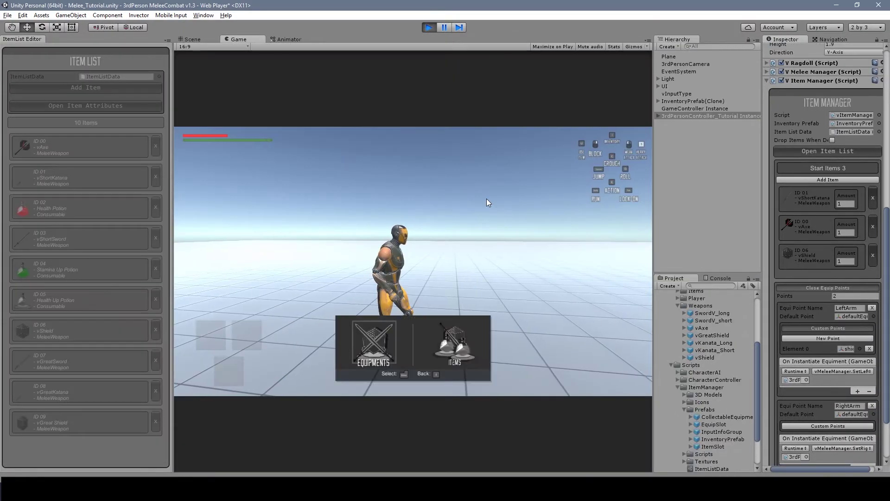
Step: Equip the vShield from the in-game equipment inventory into the first slot and return to the character
key("Return")
key("Down")
key("Return")
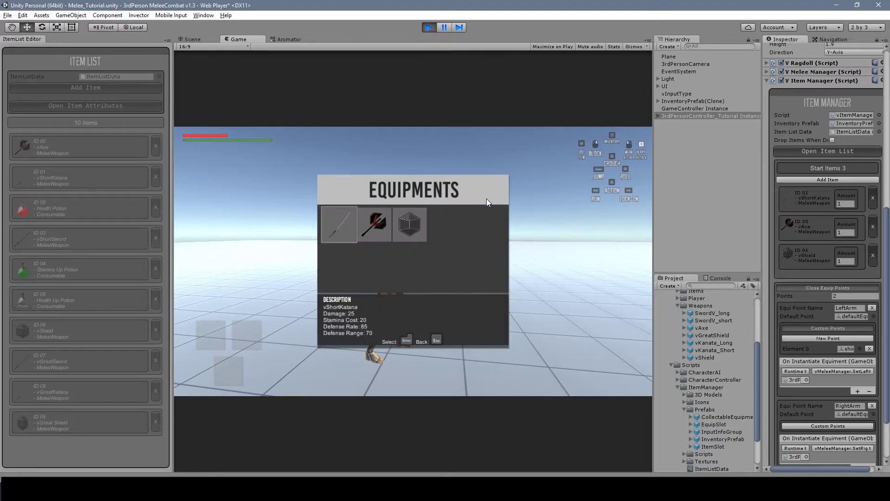
key("Right")
key("Right")
key("Return")
key("Escape")
key("Escape")
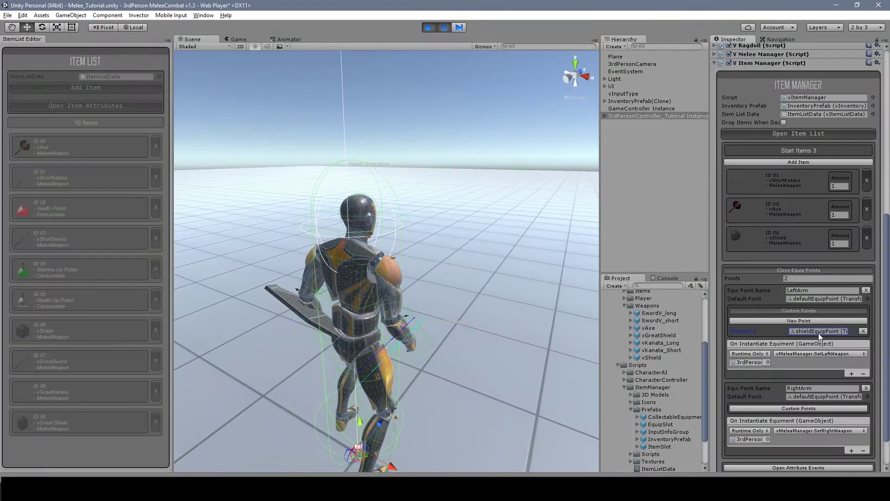
Step: Locate shieldEquipPoint under the left hand, rotate it to about 354.91, 202.58, 284.49, and check the shield in the Game view
left_click(819, 332)
double_click(686, 249)
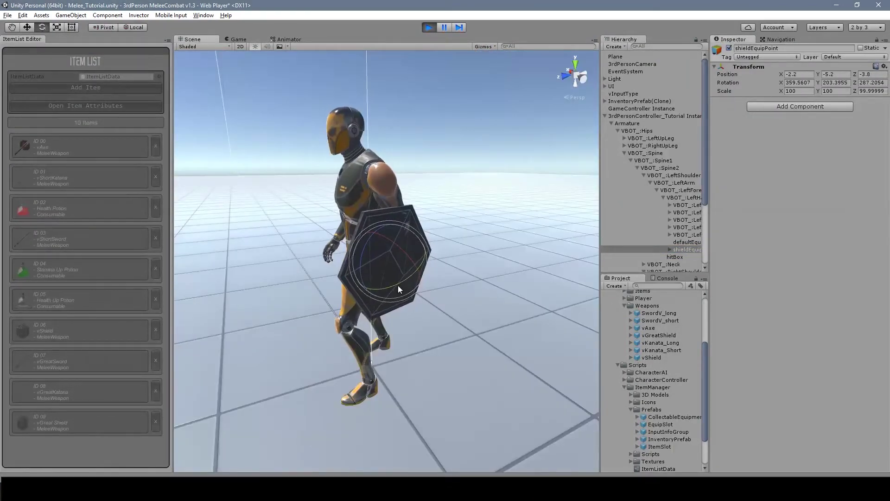
key("w")
left_click_drag(395, 288, 449, 264, "alt")
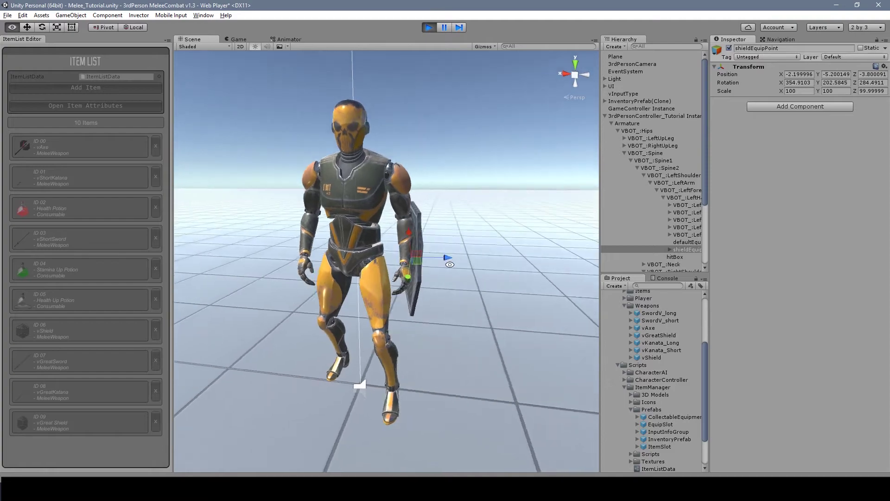
left_click(240, 40)
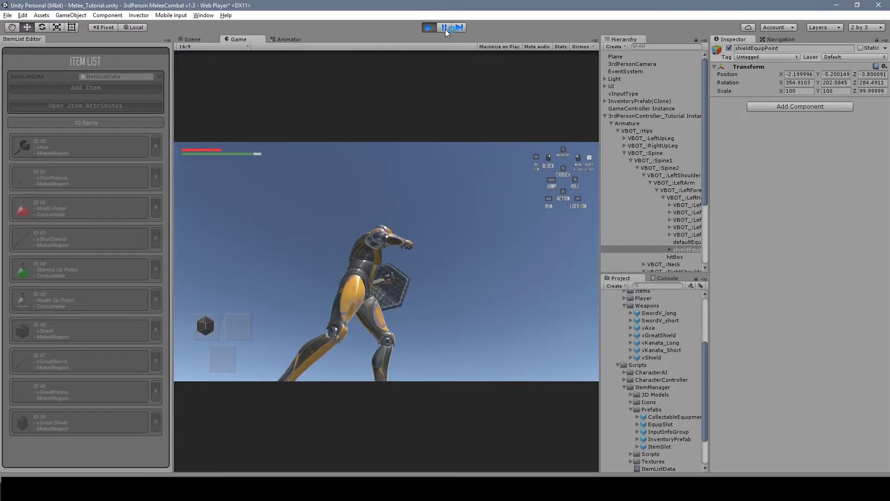
Step: Adjust shieldEquipPoint during a paused attack to about position -2.5, -0.1, -7.5 and rotation 333.85, 175.86, 260.66
left_click(446, 30)
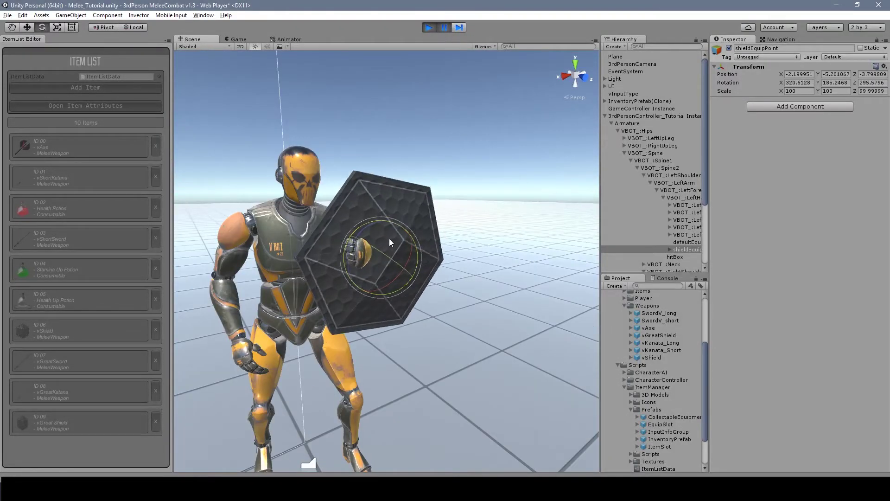
left_click_drag(389, 243, 328, 297)
key("w")
left_click_drag(328, 296, 375, 248, "alt")
scroll(382, 262, "up", 5)
left_click_drag(348, 307, 880, 292, "alt")
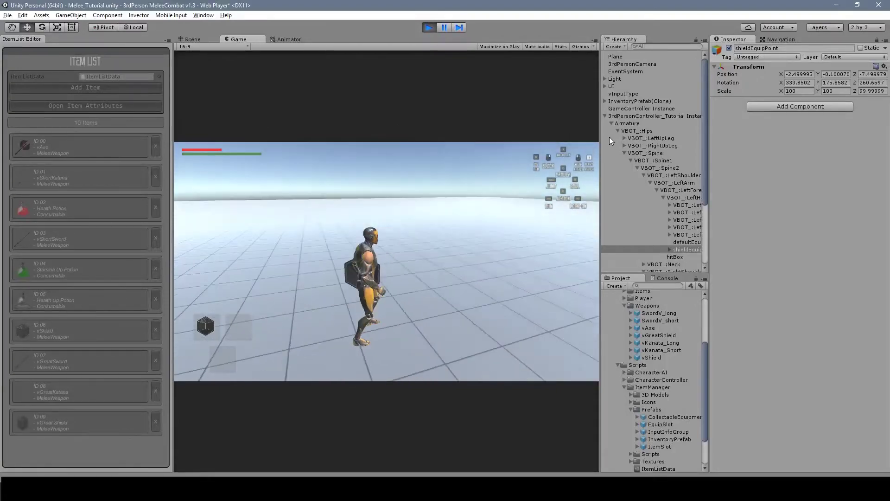
Step: Test putting the shield away, drawing it again and blocking with it in the game, and stop play mode
key("Left")
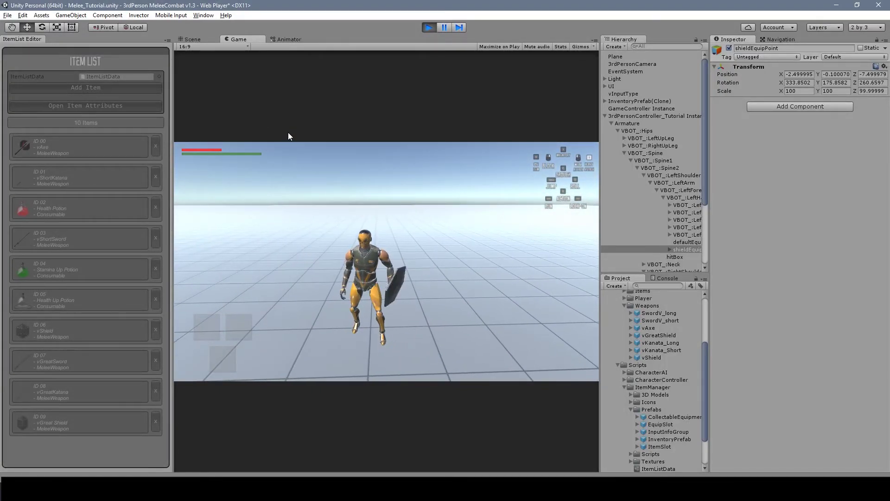
key("Left")
key("Left")
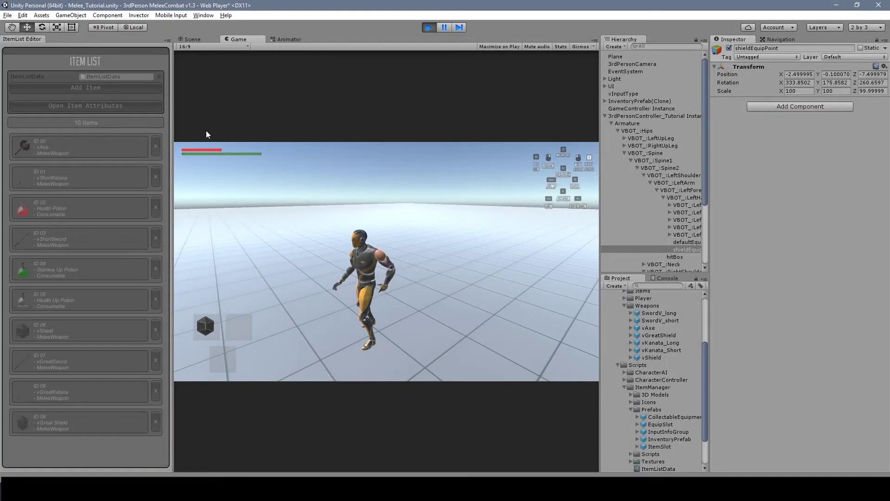
key("Left")
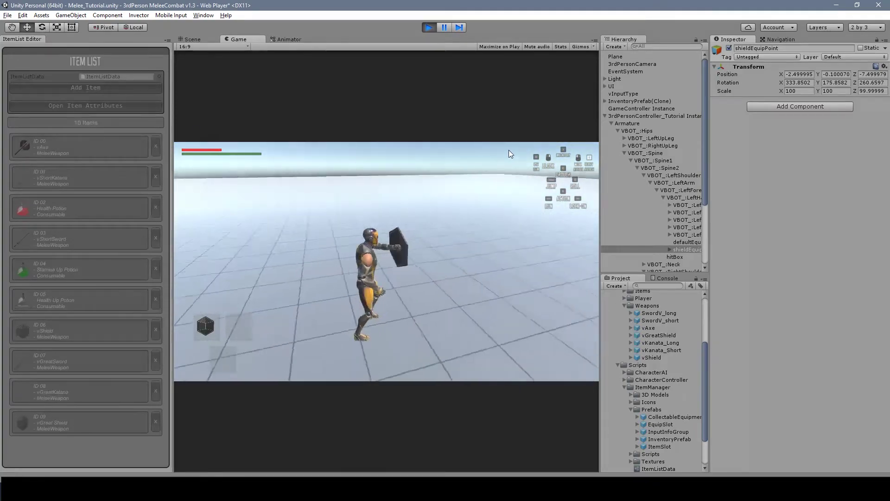
key("ctrl+p")
Step: Select 3rdPersonController_Tutorial and remove vShortKatana, vAxe and vShield from the Item Manager's start items
left_click(630, 101)
left_click(605, 101)
left_click_drag(887, 165, 886, 330)
left_click(869, 177)
left_click(869, 177)
left_click(867, 177)
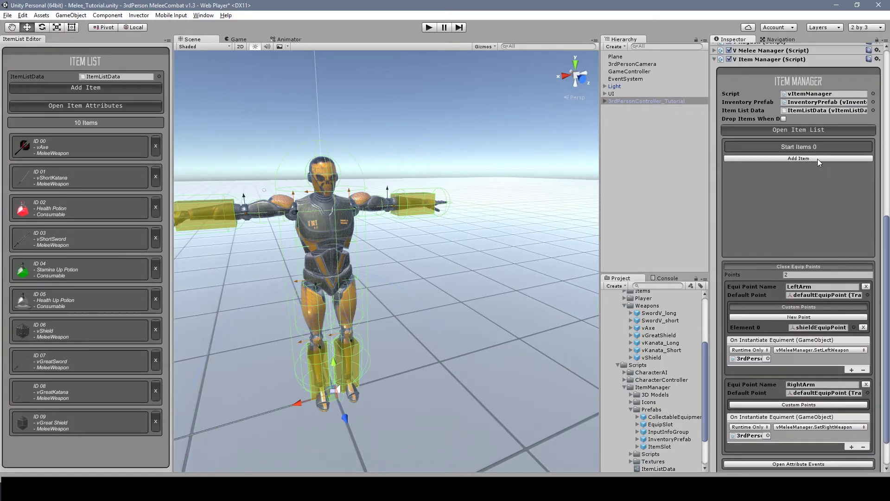
Step: Add Health Up Potion, Health Potion and Stamina Up Potion to the Item Manager's start items
left_click(820, 159)
left_click(814, 162)
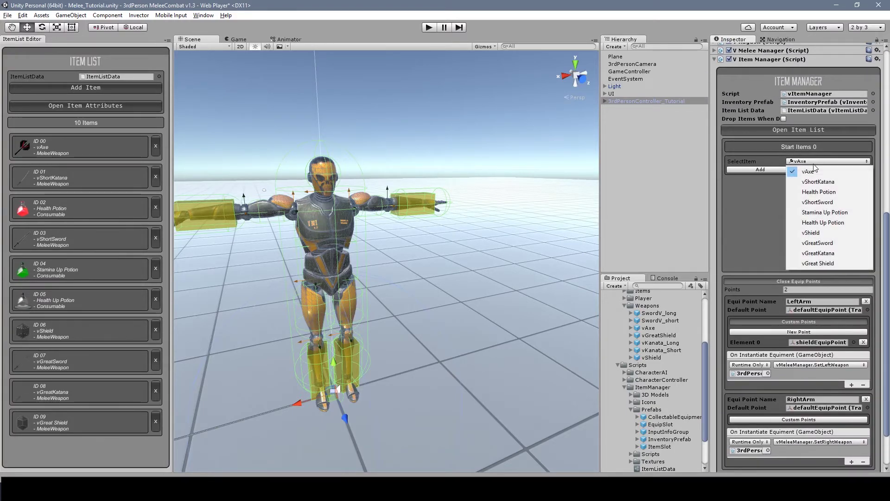
left_click(816, 223)
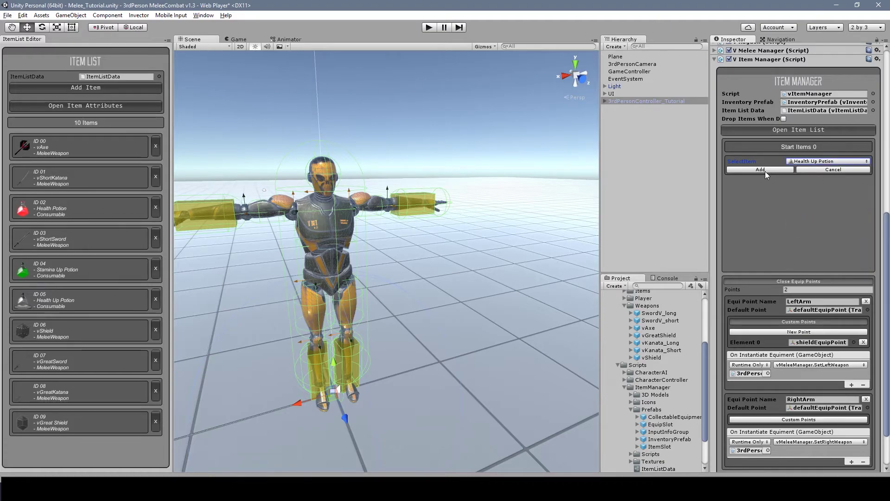
left_click(803, 169)
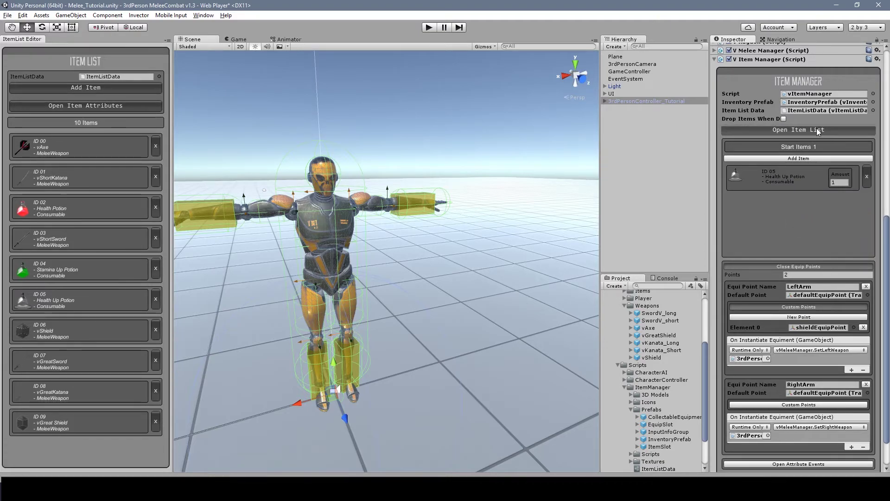
left_click(810, 158)
left_click(814, 162)
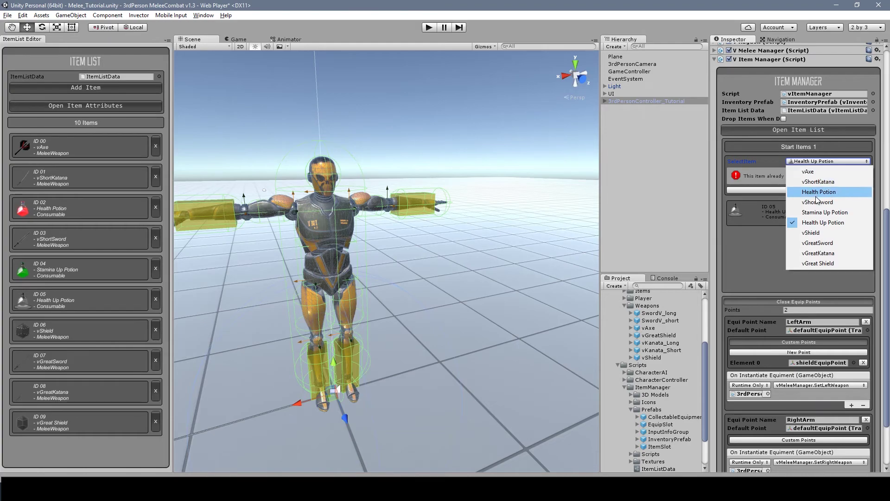
left_click(819, 192)
left_click(806, 169)
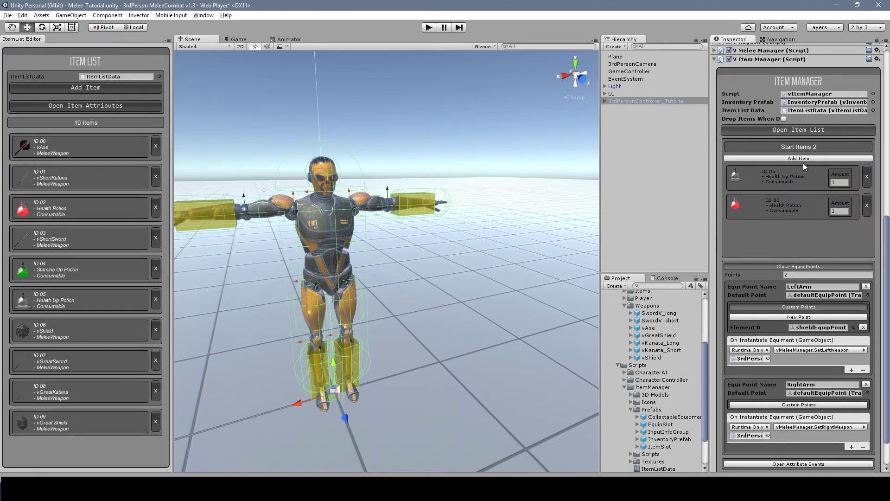
left_click(809, 162)
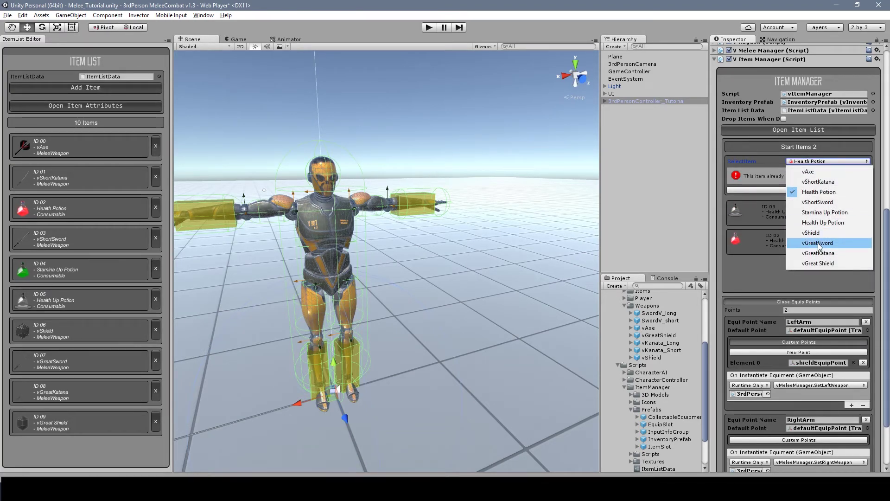
left_click(823, 212)
left_click(780, 170)
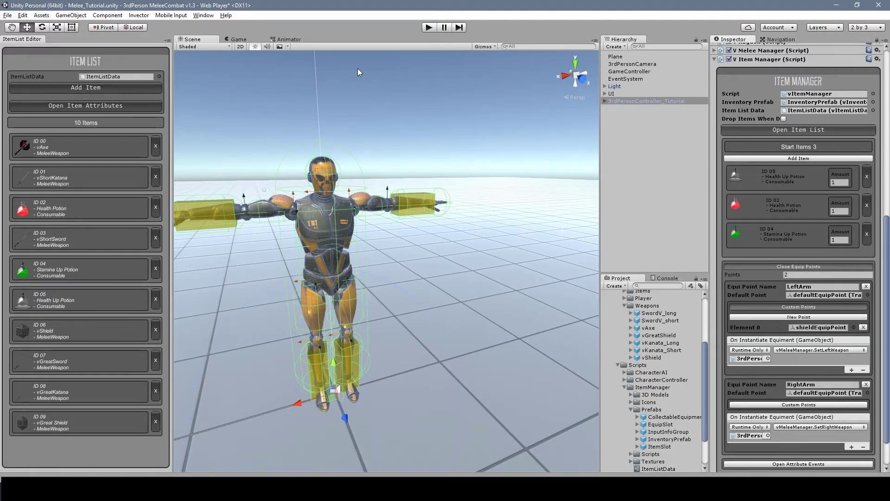
Step: Start and stop the game, open the Item Manager's attribute events and set the number of attributes to 2
left_click(429, 27)
left_click(429, 27)
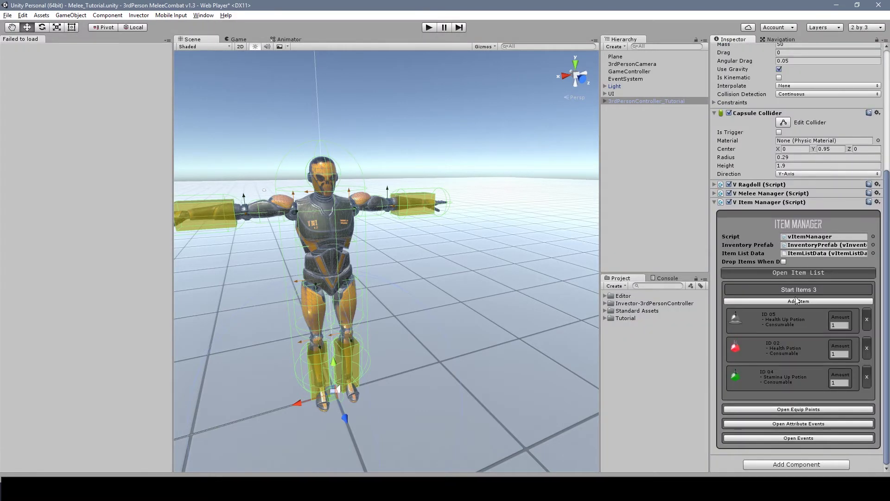
left_click(802, 423)
scroll(809, 394, "down", 3)
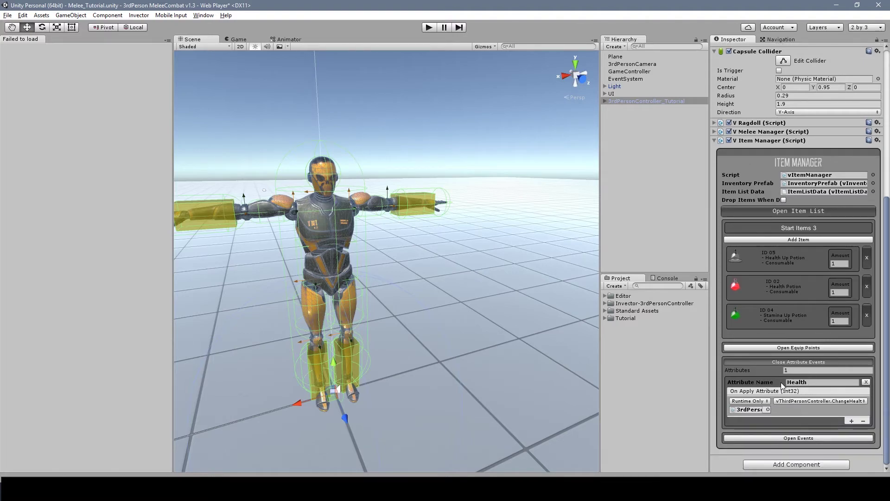
left_click(860, 371)
type("2")
key("Return")
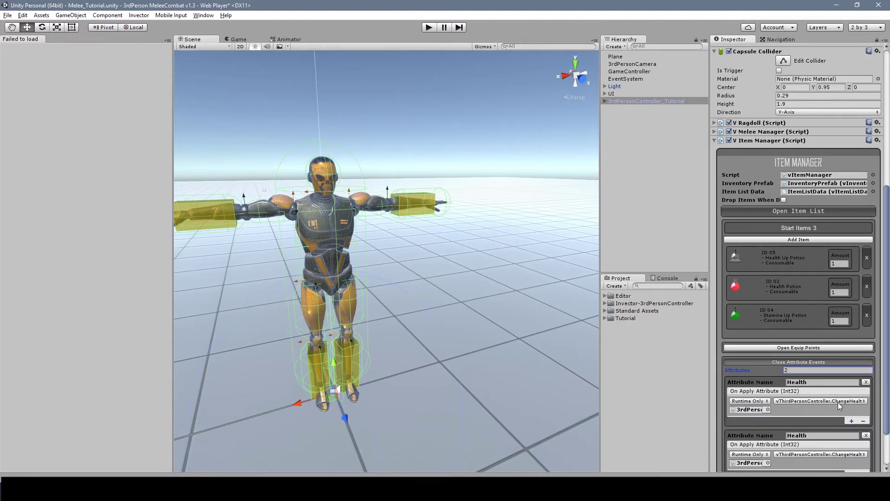
scroll(834, 403, "down", 3)
Step: Open the item list, dock its window beside the Scene view and show the item attributes
left_click(801, 158)
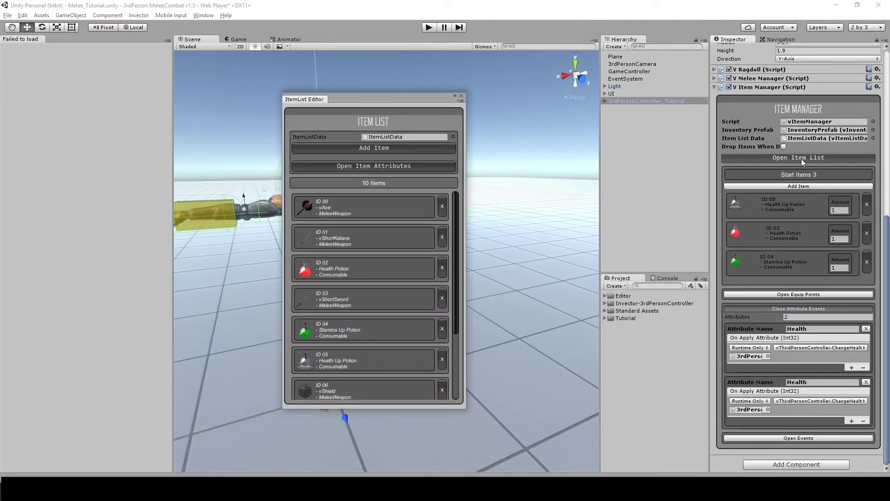
left_click_drag(327, 92, 58, 40)
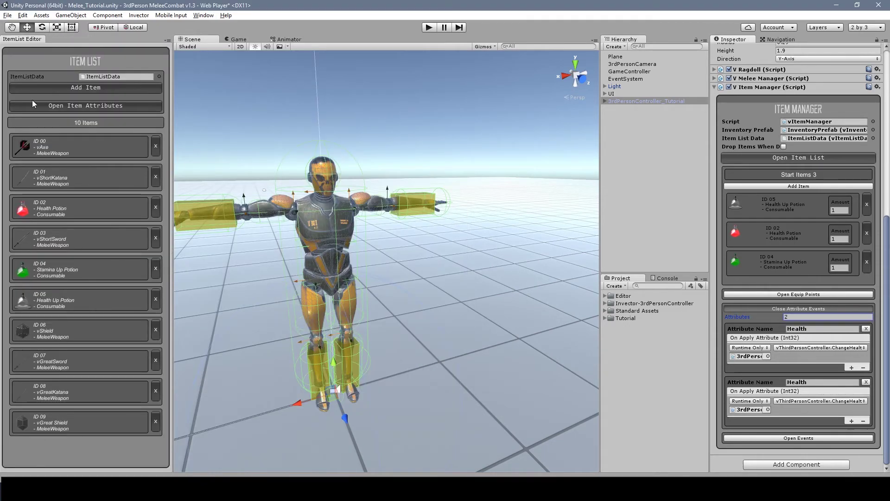
left_click(81, 105)
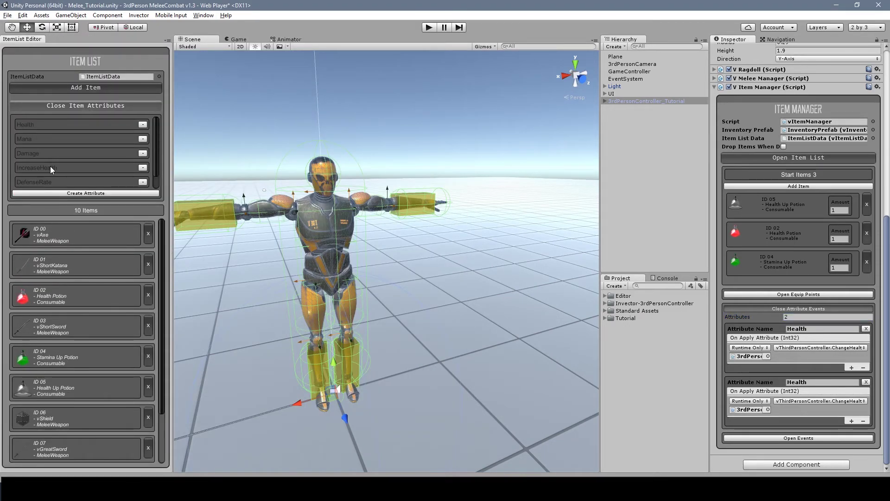
Step: Name the second attribute event IncreaseHealth, assign vThirdPersonController's dynamic ChangeMaxHealth to it, and set the number of attributes to 3
left_click(810, 382)
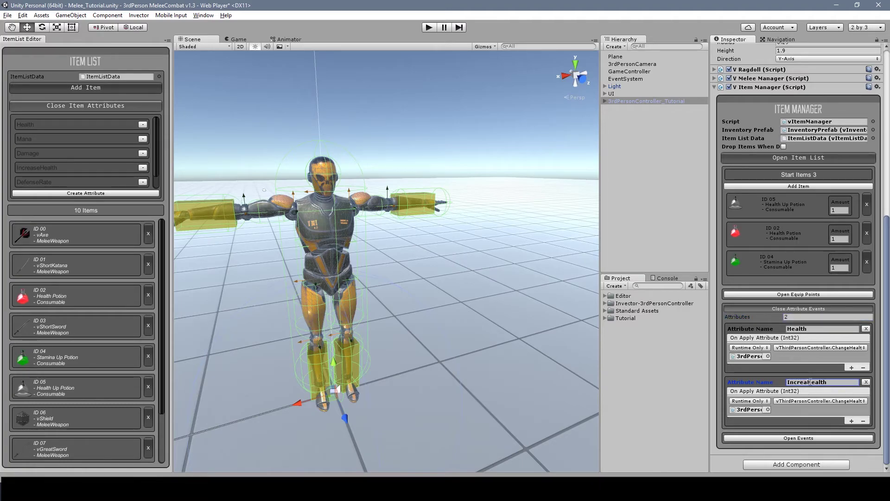
left_click(821, 401)
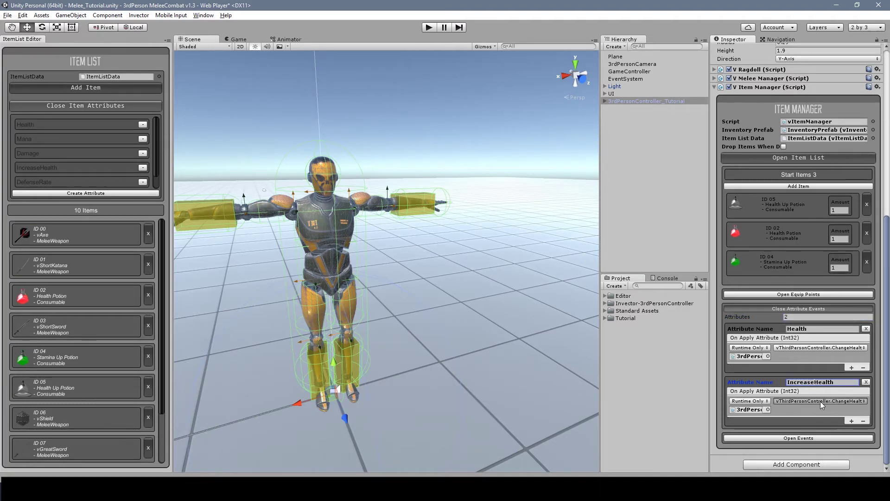
mouse_move(809, 339)
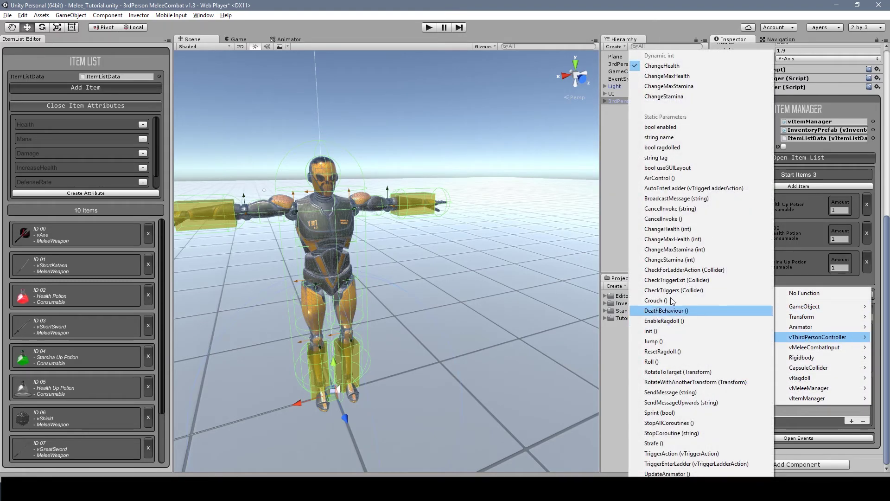
left_click(687, 77)
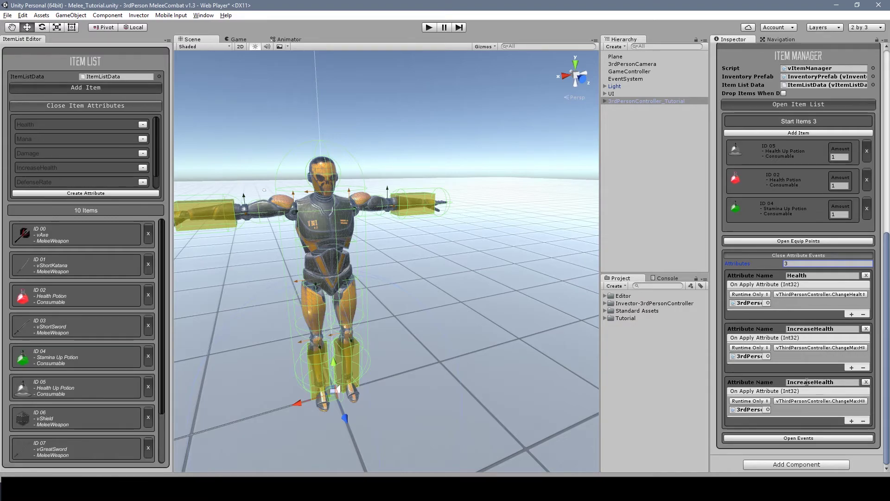
Step: Name the third attribute event IncreaseStamina and assign vThirdPersonController's dynamic ChangeMaxStamina function to it
scroll(44, 156, "down", 1)
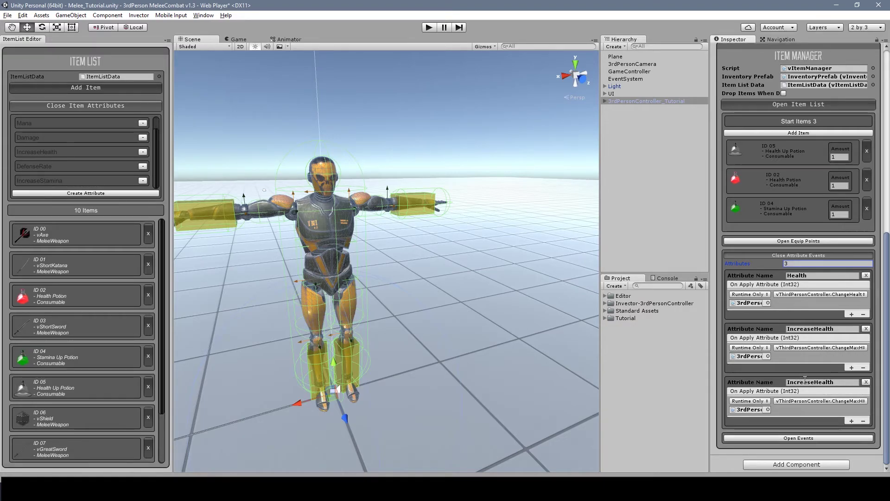
left_click_drag(814, 383, 846, 387)
type("Stam")
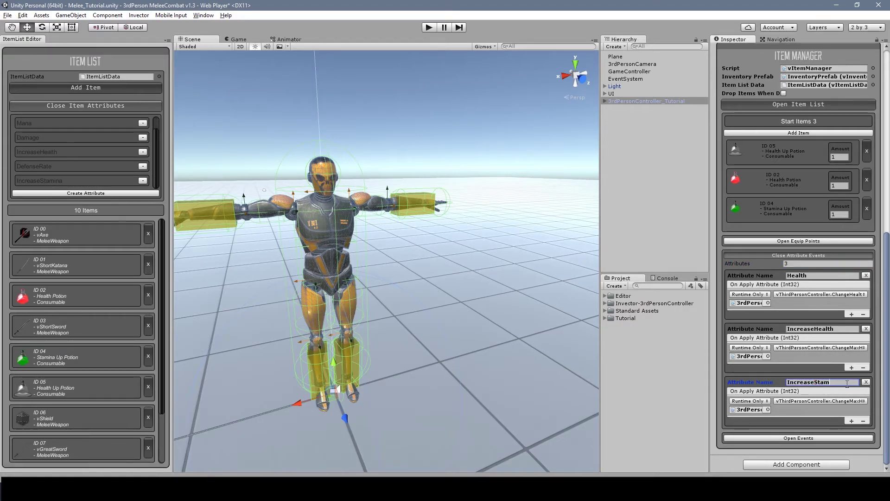
type("ina")
left_click(842, 400)
mouse_move(811, 337)
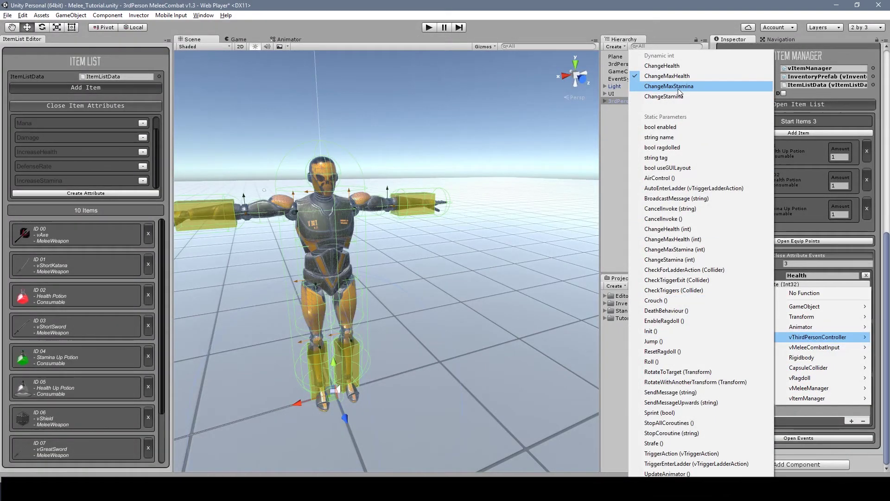
left_click(677, 87)
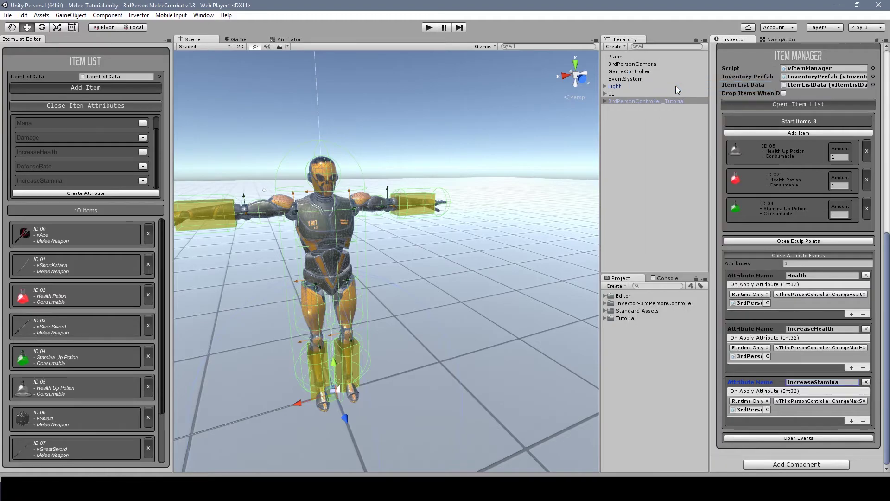
Step: Start the game and open the inventory's Items window with the Health Up Potion selected
left_click(428, 27)
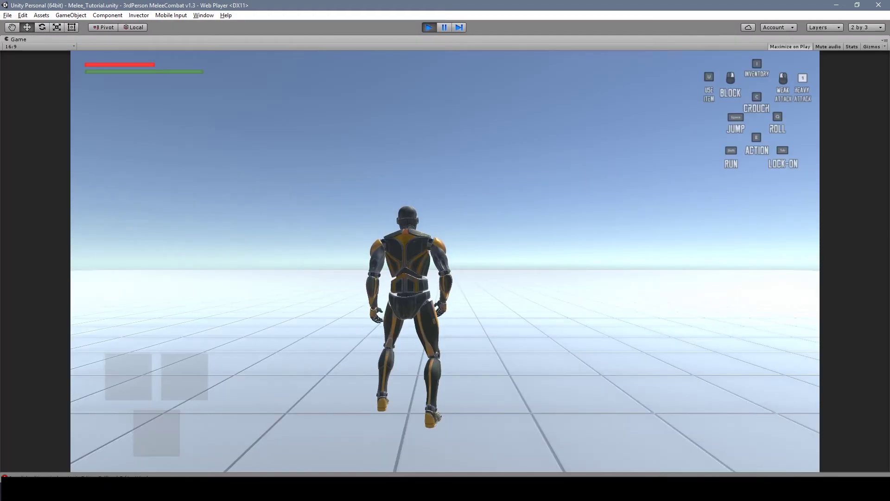
key("i")
key("Right")
key("Left")
key("Left")
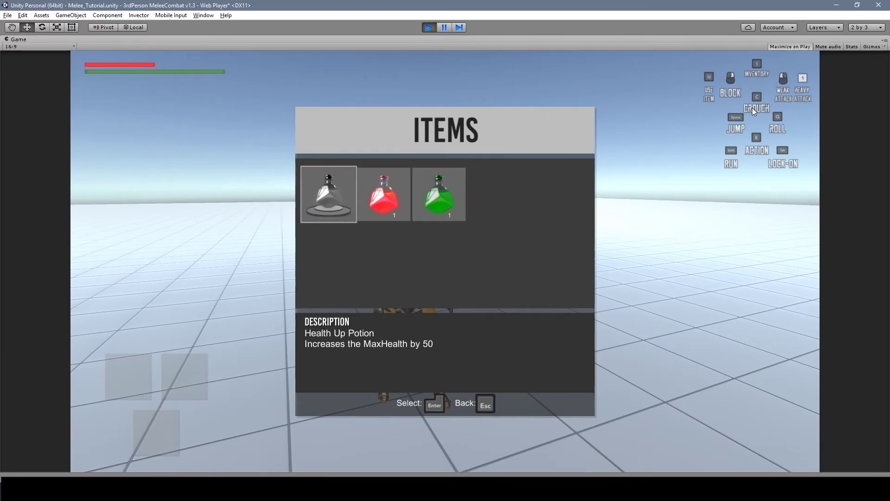
Step: Drop the Health Up Potion from the inventory, confirm the amount and close the inventory
key("Return")
key("Down")
key("Down")
key("Down")
key("Up")
key("Up")
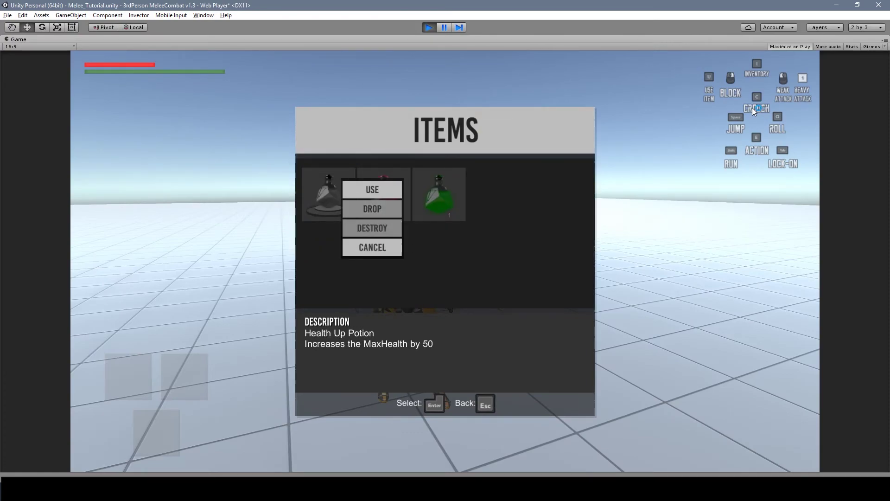
key("Return")
key("Right")
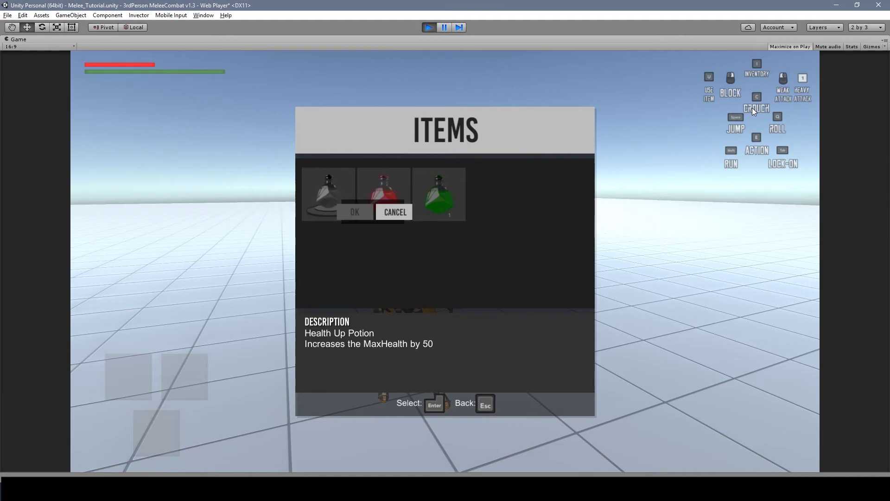
key("Return")
key("Escape")
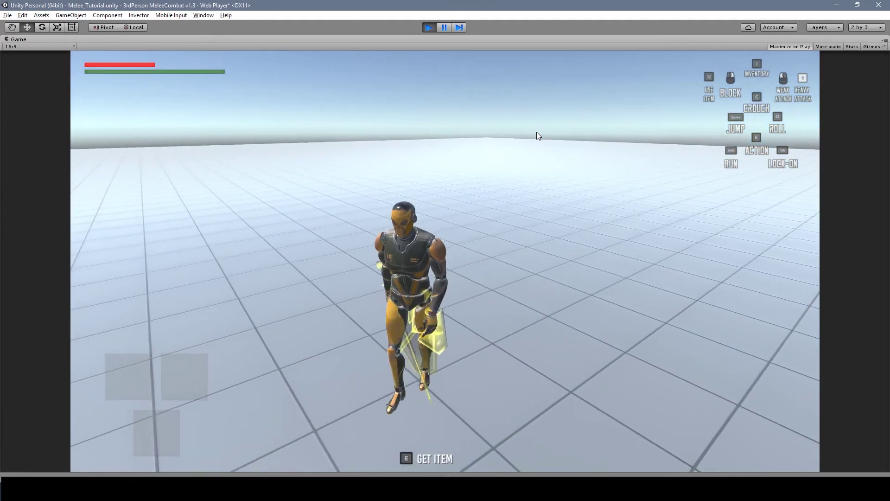
Step: Walk the character around the dropped item and back to it, and pick it up
key("a")
key("w")
key("d")
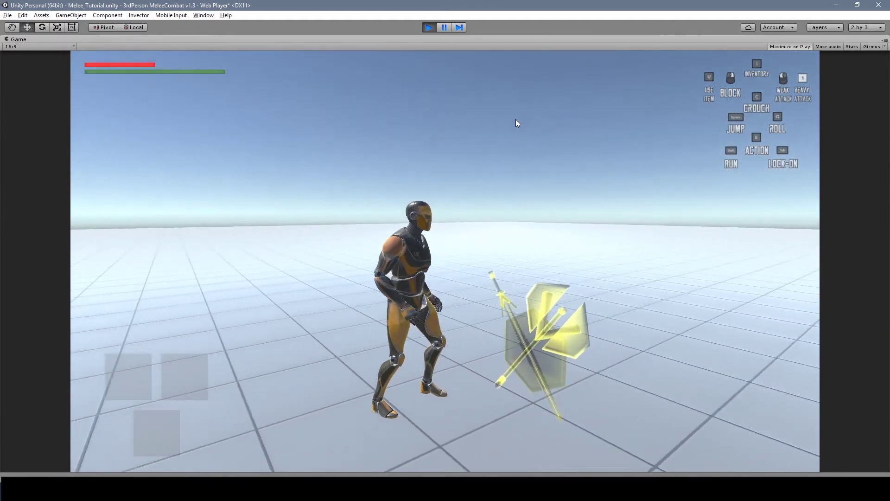
key("w")
key("d")
key("e")
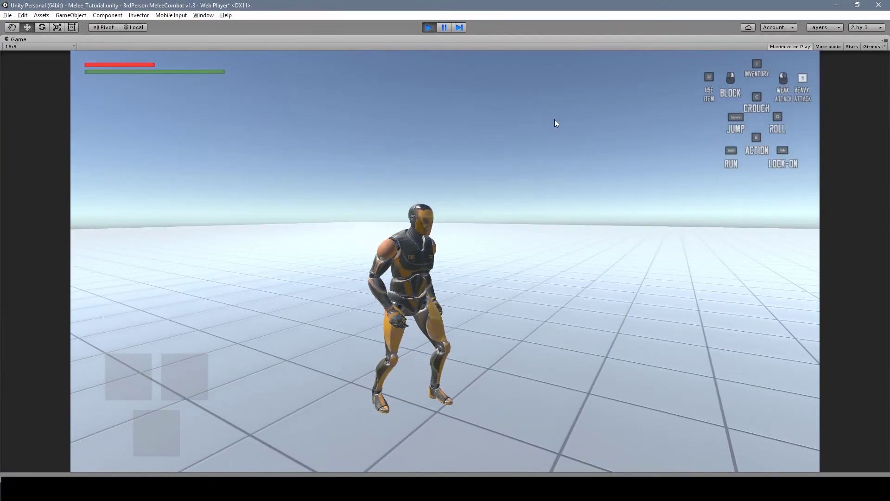
Step: Reopen the inventory's Items window and use the Health Up Potion
key("i")
key("Right")
key("Return")
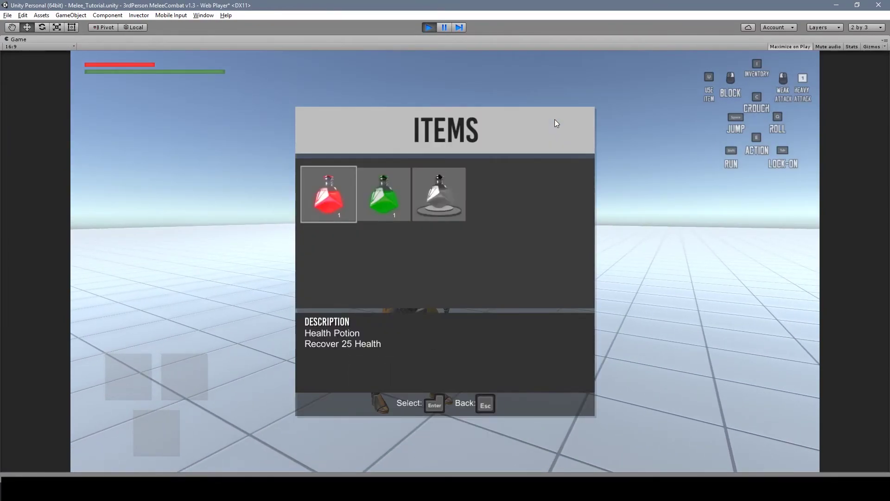
key("Left")
key("Return")
key("Return")
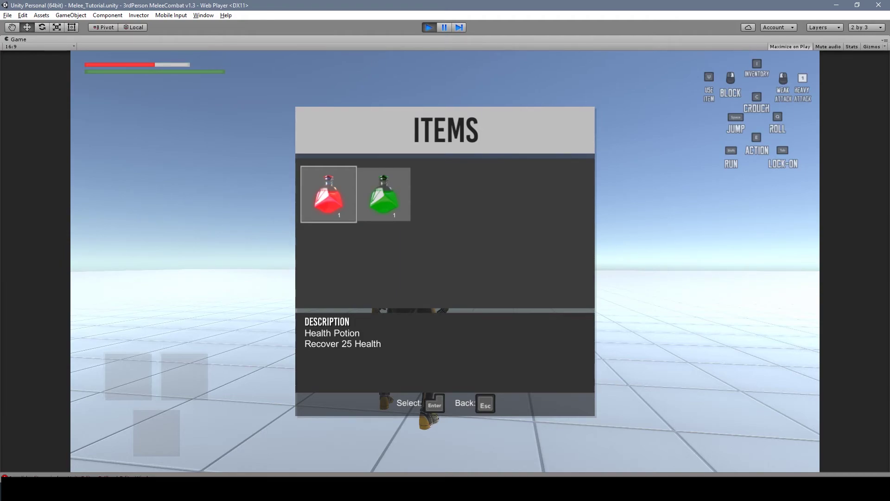
Step: Use the Stamina Up Potion from the Items window
key("Right")
key("Return")
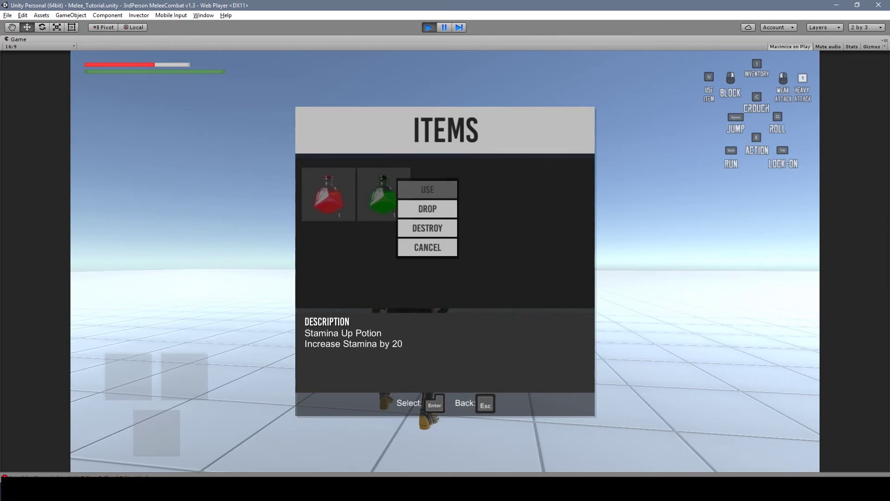
key("Return")
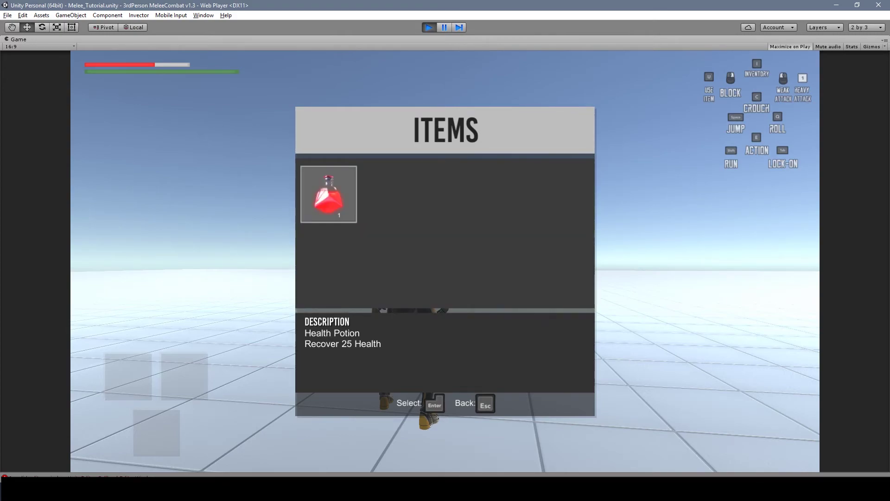
Step: Equip the Health Potion in the first consumable slot of the Equipments window and close the inventory
key("Escape")
key("Return")
key("Down")
key("Down")
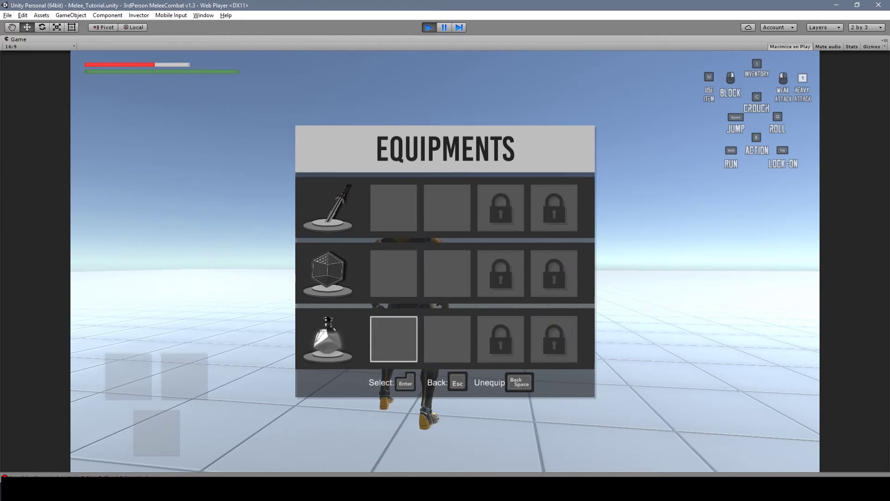
key("Return")
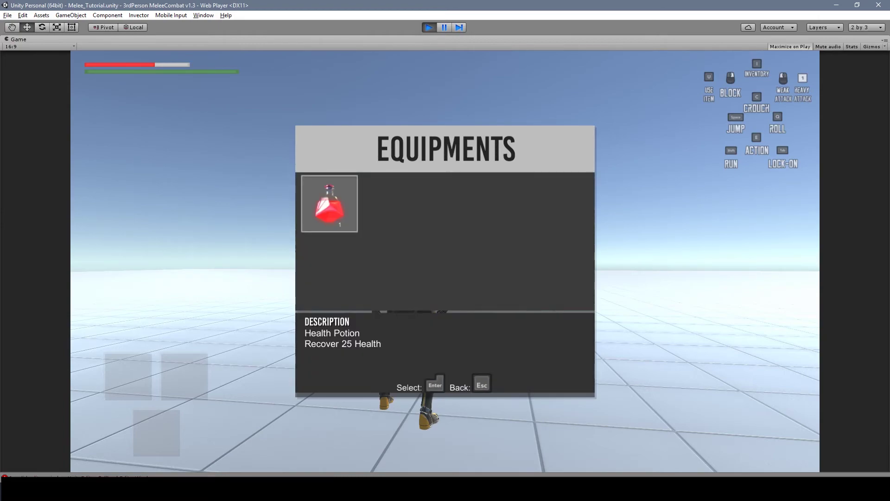
key("Return")
key("Escape")
key("Escape")
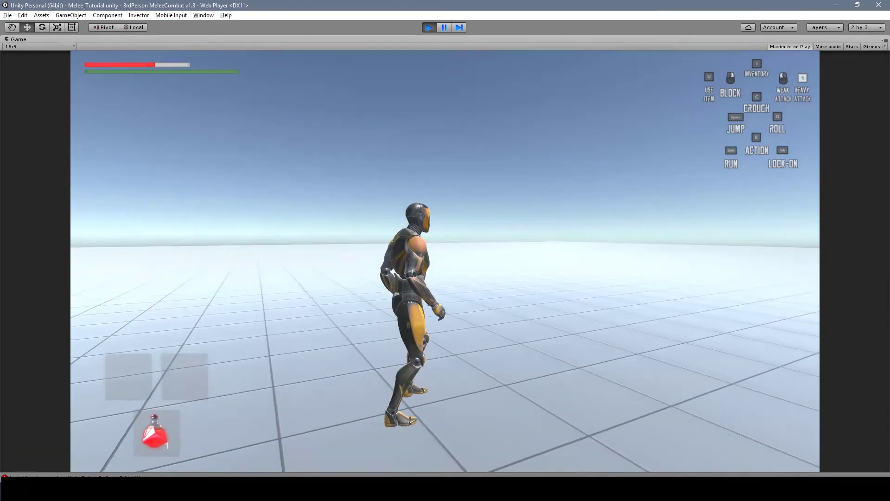
Step: Check the Health Potion in the inventory's Items window and return to the game
key("i")
key("Return")
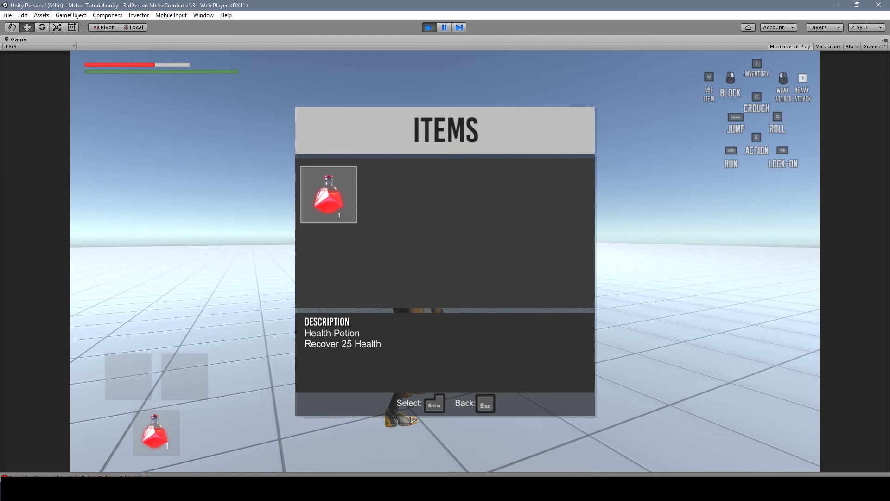
key("Escape")
key("Escape")
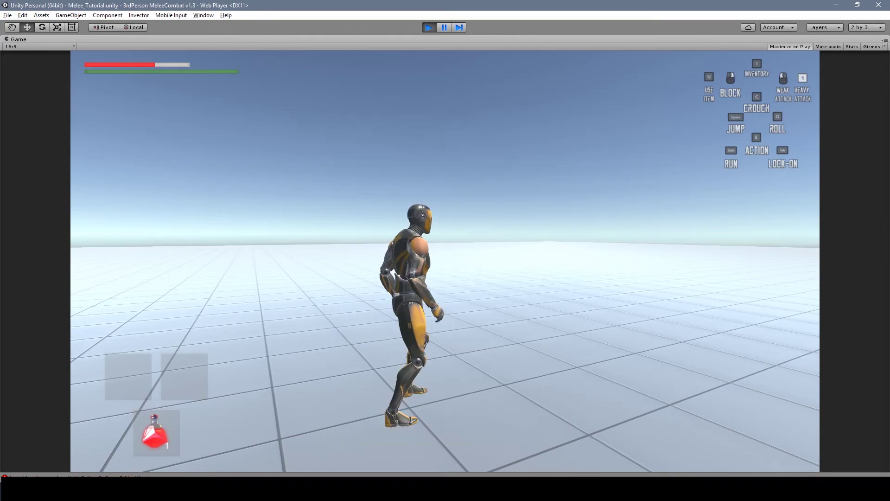
Step: Run the character around briefly and use the equipped Health Potion
key("s")
key("a")
key("w")
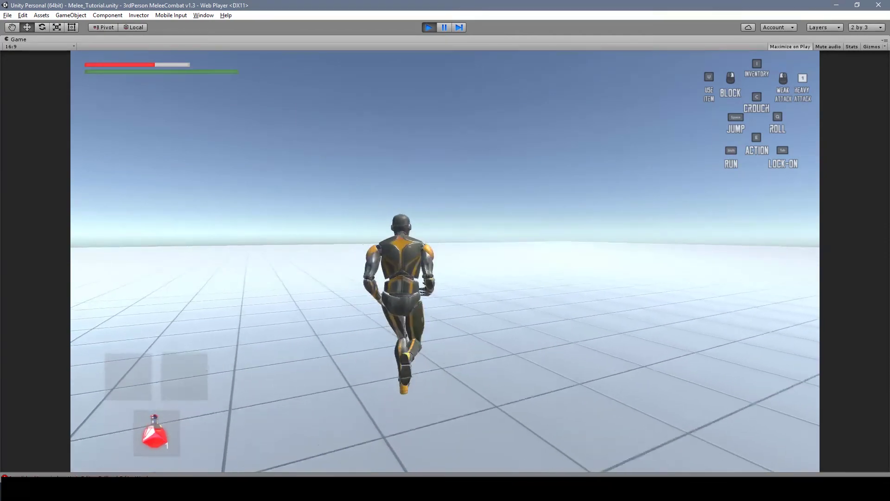
key("d")
key("s")
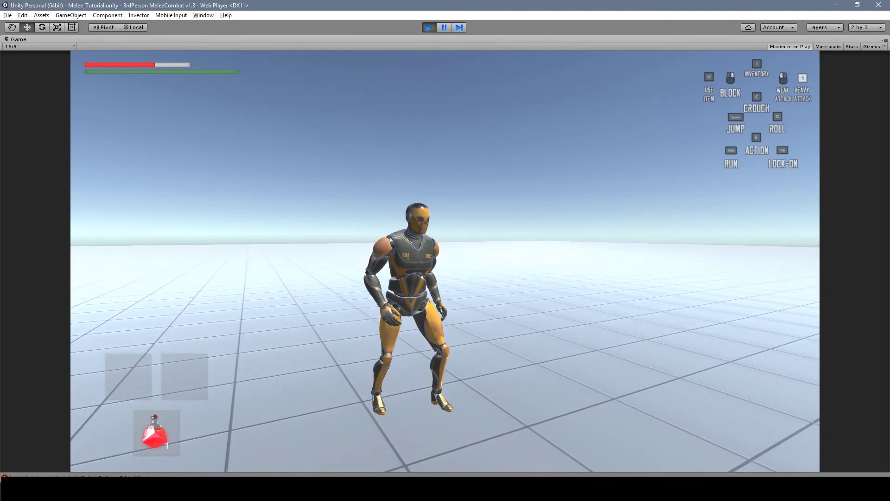
key("u")
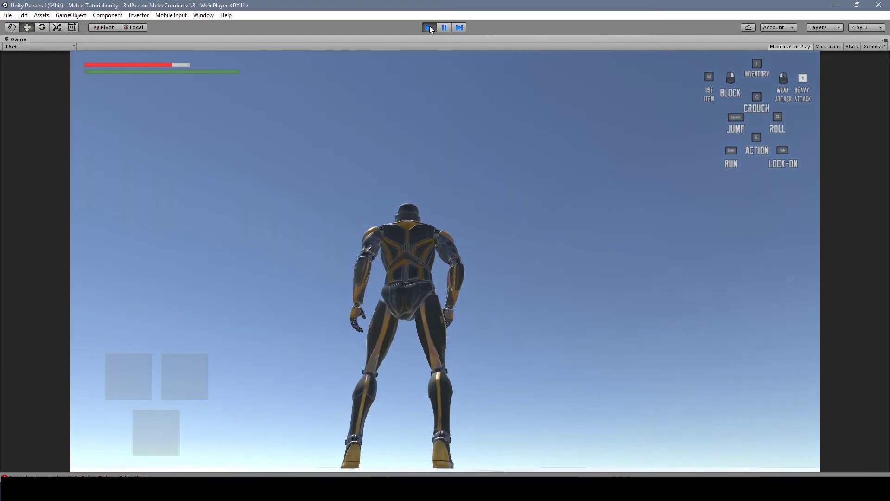
Step: Stop the game and add the InventoryPrefab_Tutorial prefab referenced by the Item Manager to the scene hierarchy
left_click(425, 27)
left_click(426, 27)
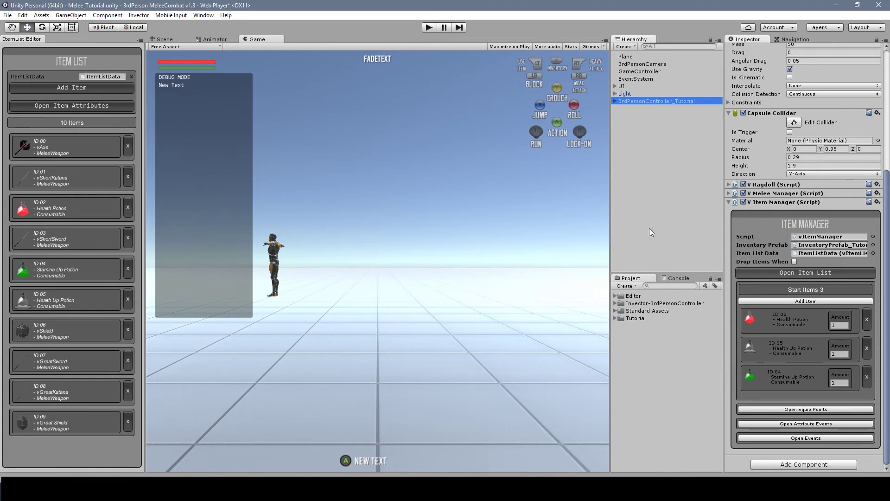
left_click(809, 246)
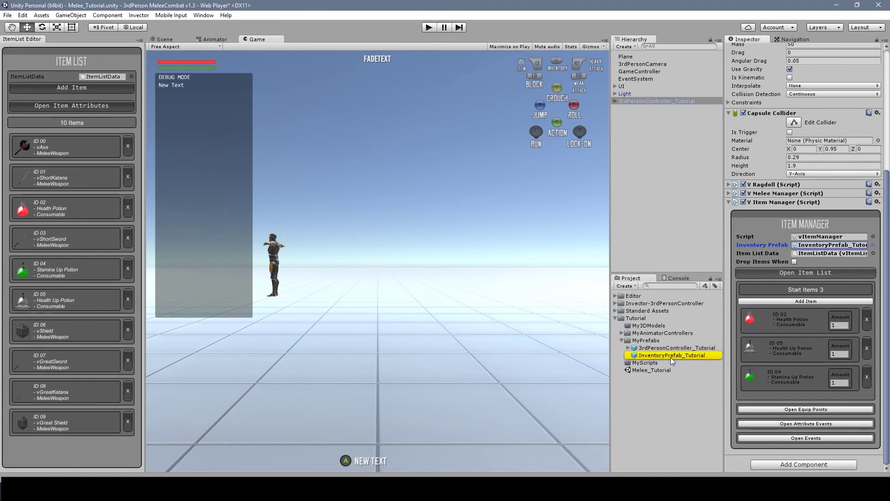
left_click_drag(661, 355, 649, 85)
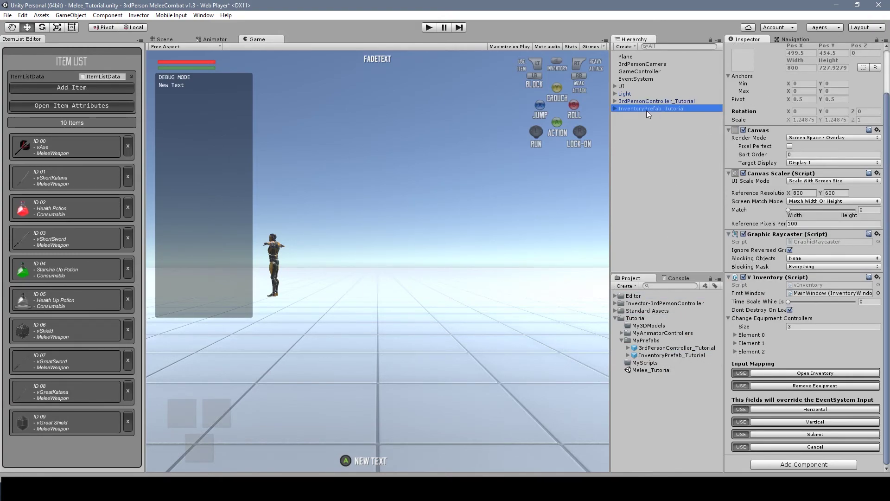
Step: Inspect the Next Item Input mapping of Element 0 in V Inventory's Change Equipment Controllers
left_click(834, 215)
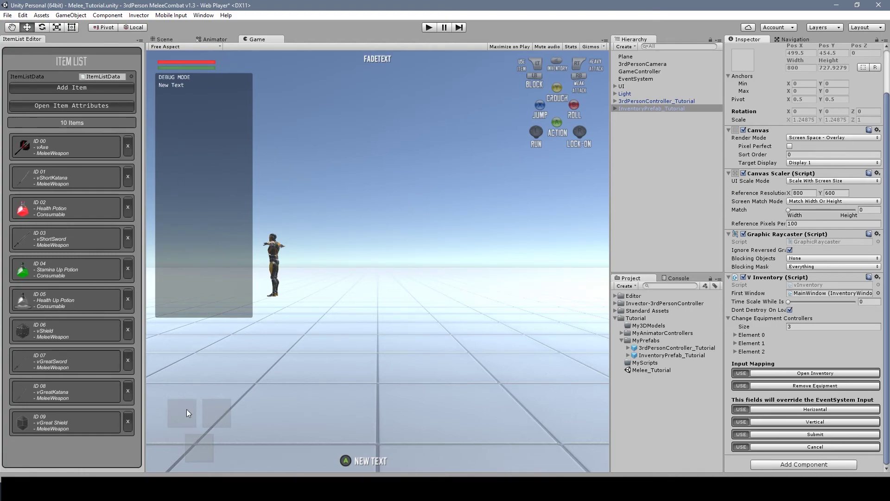
left_click(735, 334)
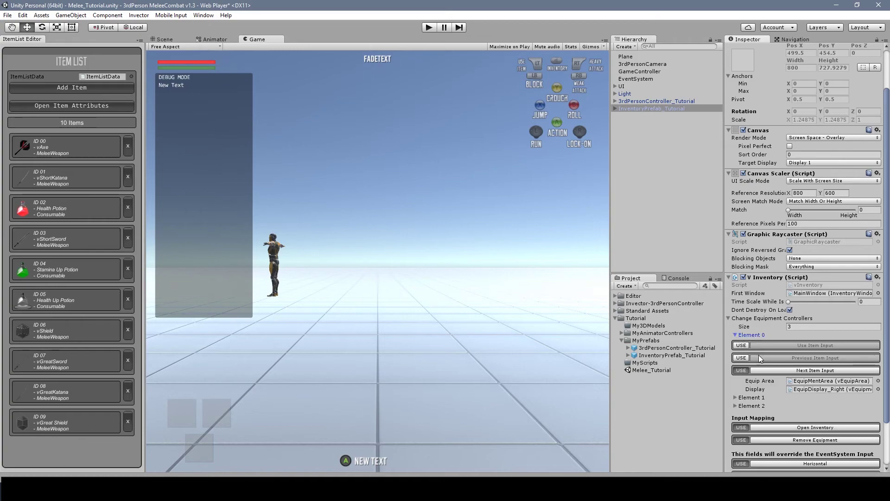
left_click(794, 370)
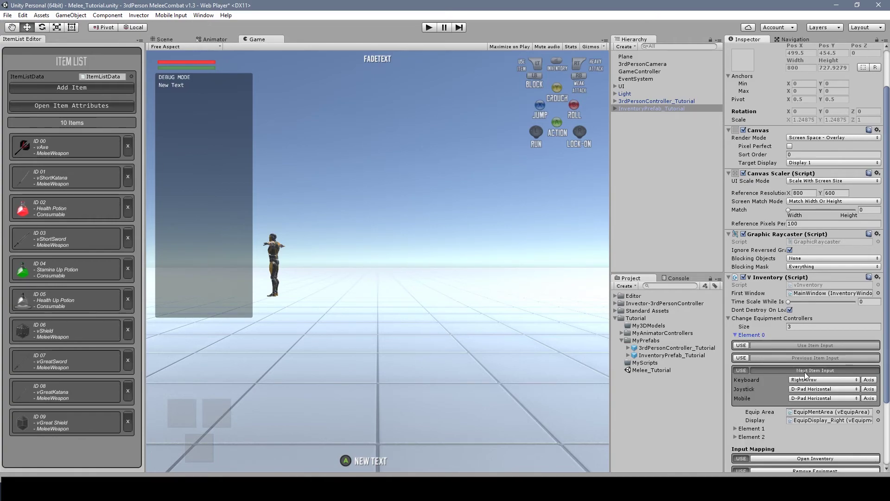
left_click(804, 371)
left_click(734, 334)
Step: Inspect the Previous Item Input mapping of Element 1 in the equipment controllers
left_click(736, 342)
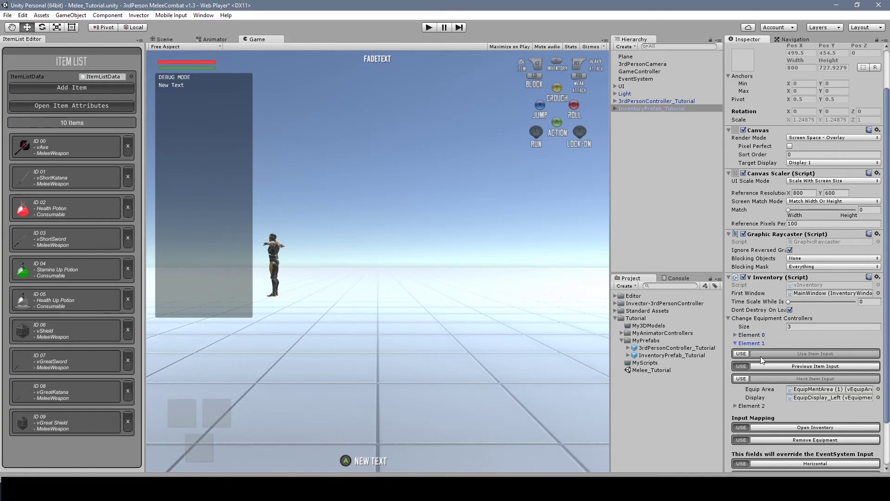
left_click(793, 365)
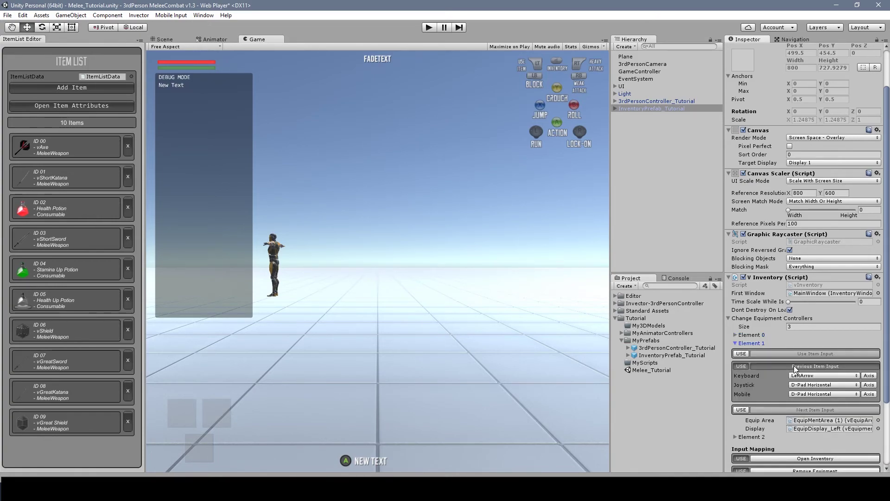
left_click(736, 343)
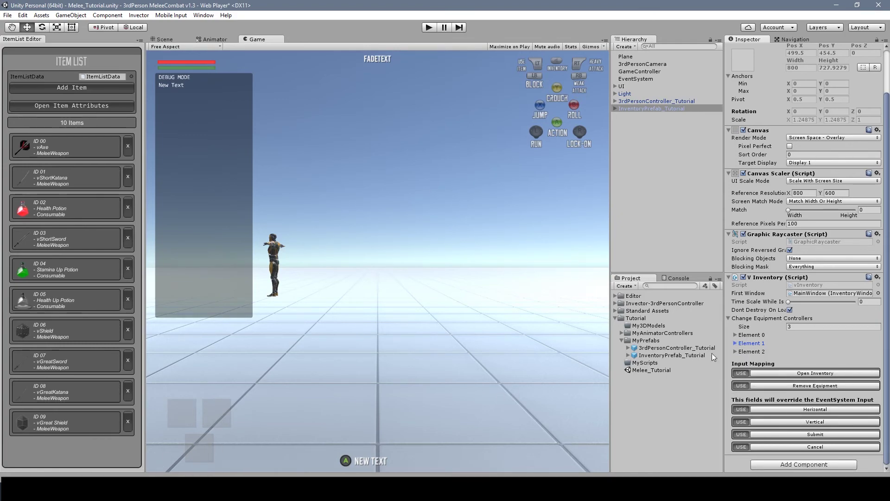
Step: Inspect Element 2's Use Item Input and Previous Item Input mappings, and collapse the equipment controllers
left_click(735, 351)
left_click(755, 362)
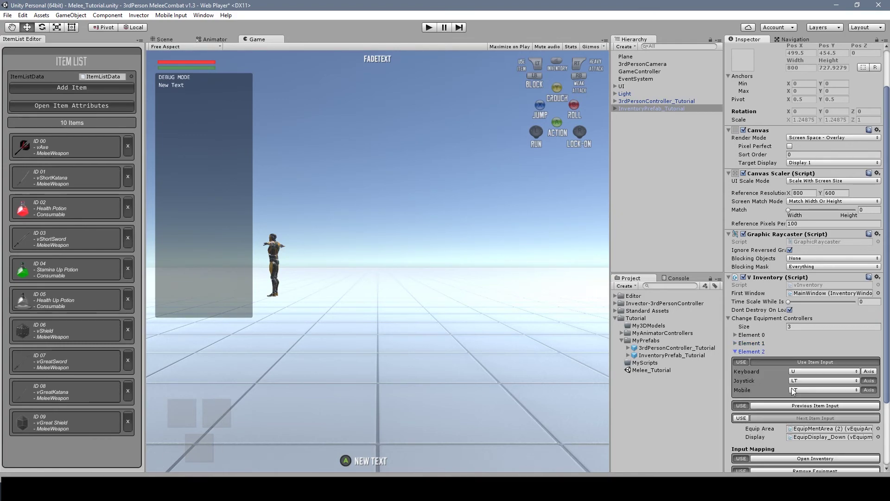
left_click(802, 362)
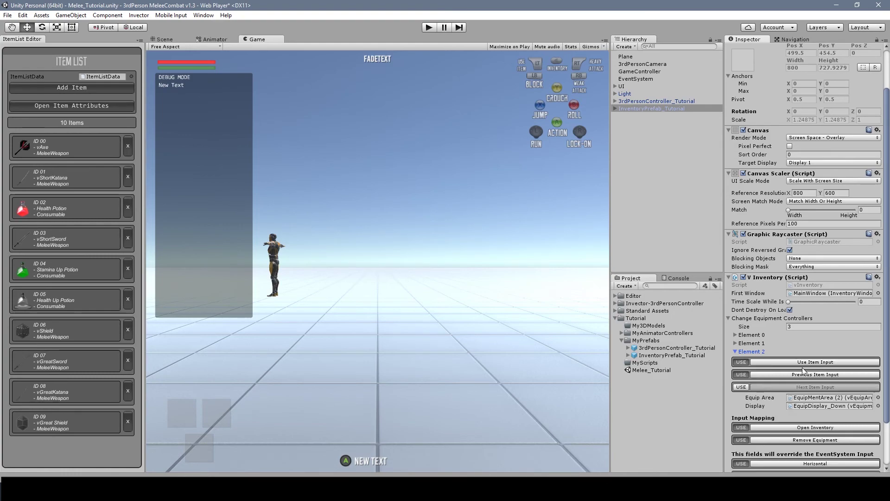
left_click(802, 374)
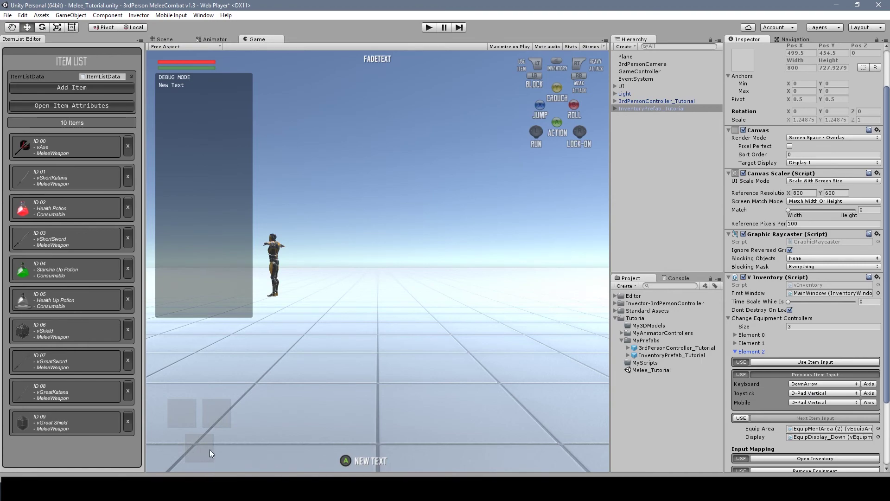
left_click(777, 375)
left_click(735, 318)
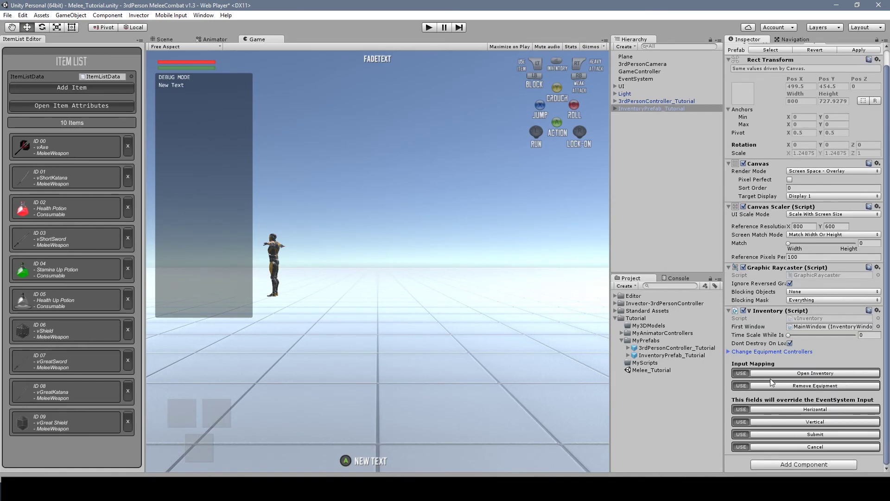
Step: Review the Open Inventory and Remove Equipment input mappings of the V Inventory script
left_click(807, 372)
scroll(806, 342, "down", 2)
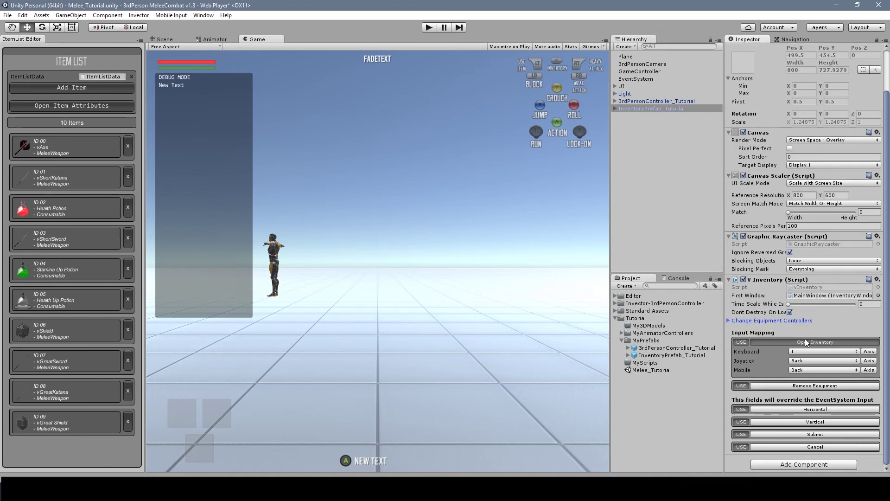
left_click(805, 342)
left_click(805, 385)
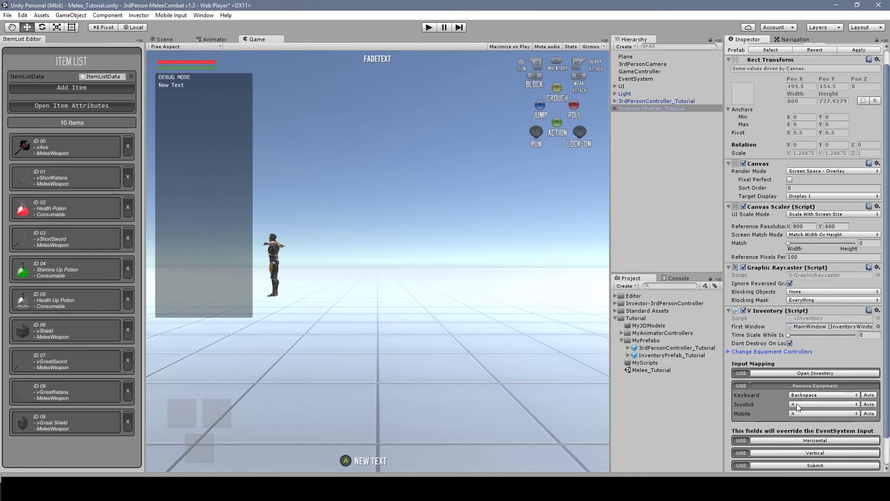
scroll(792, 394, "down", 2)
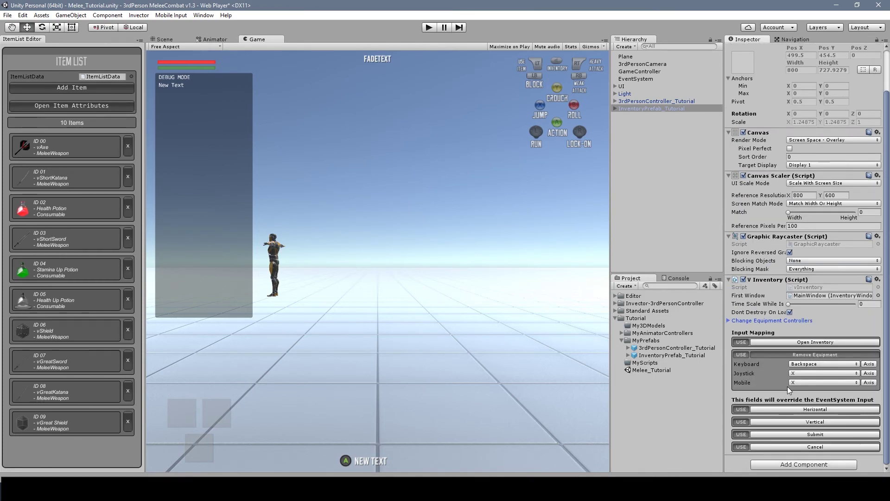
left_click(818, 355)
Step: Review the Submit and Cancel mappings that override the EventSystem input
left_click(809, 434)
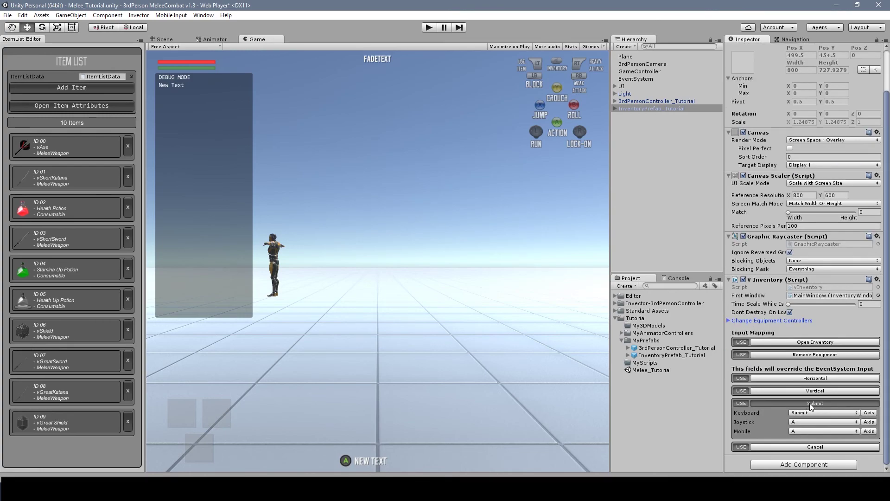
left_click(819, 403)
left_click(813, 446)
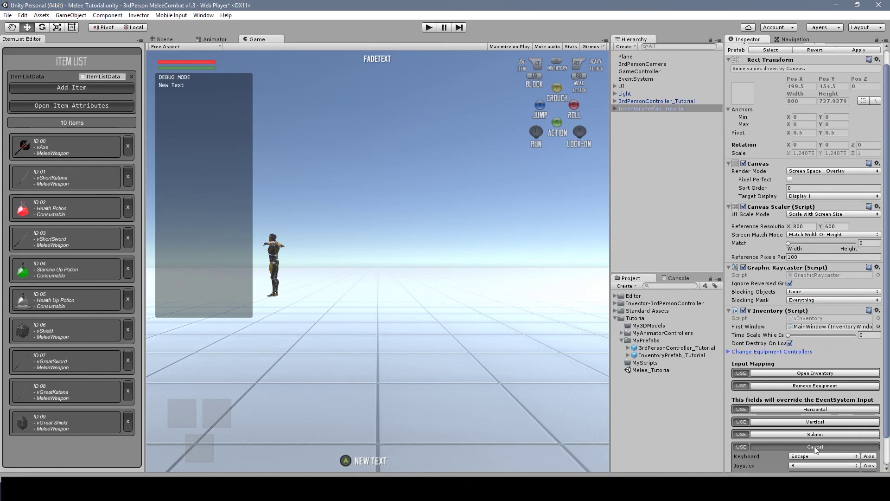
left_click(826, 448)
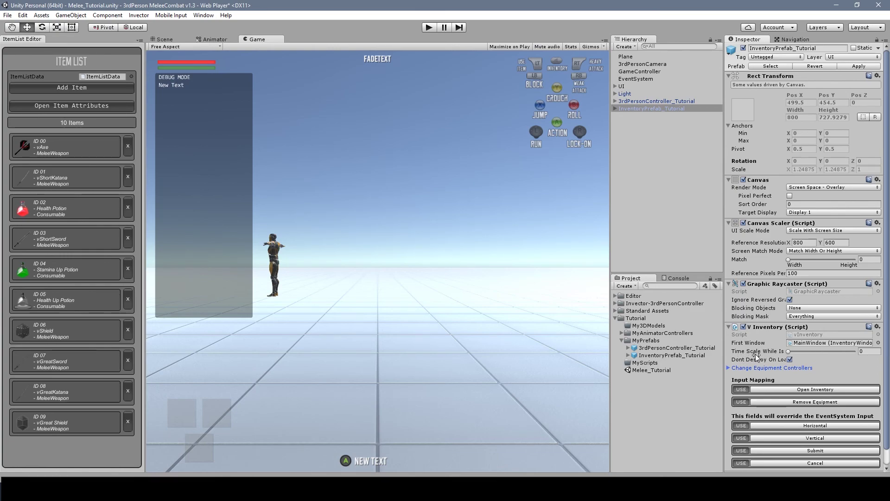
Step: Set V Inventory's time scale for the open inventory to 1
mouse_move(788, 352)
left_mouse_down()
mouse_move(830, 352)
mouse_move(783, 353)
left_mouse_up()
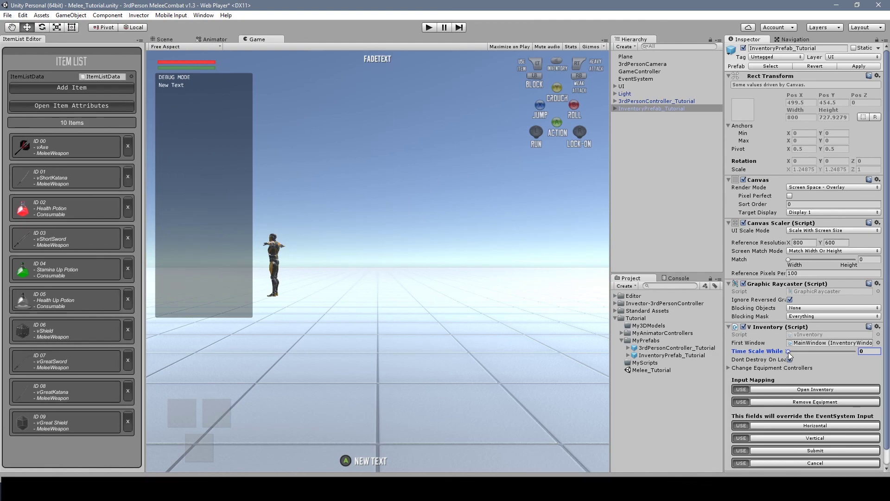
left_click_drag(789, 352, 827, 351)
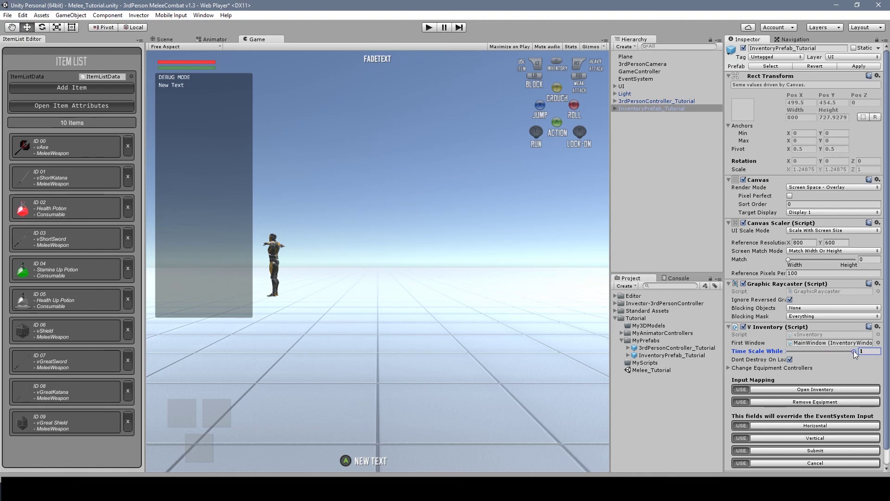